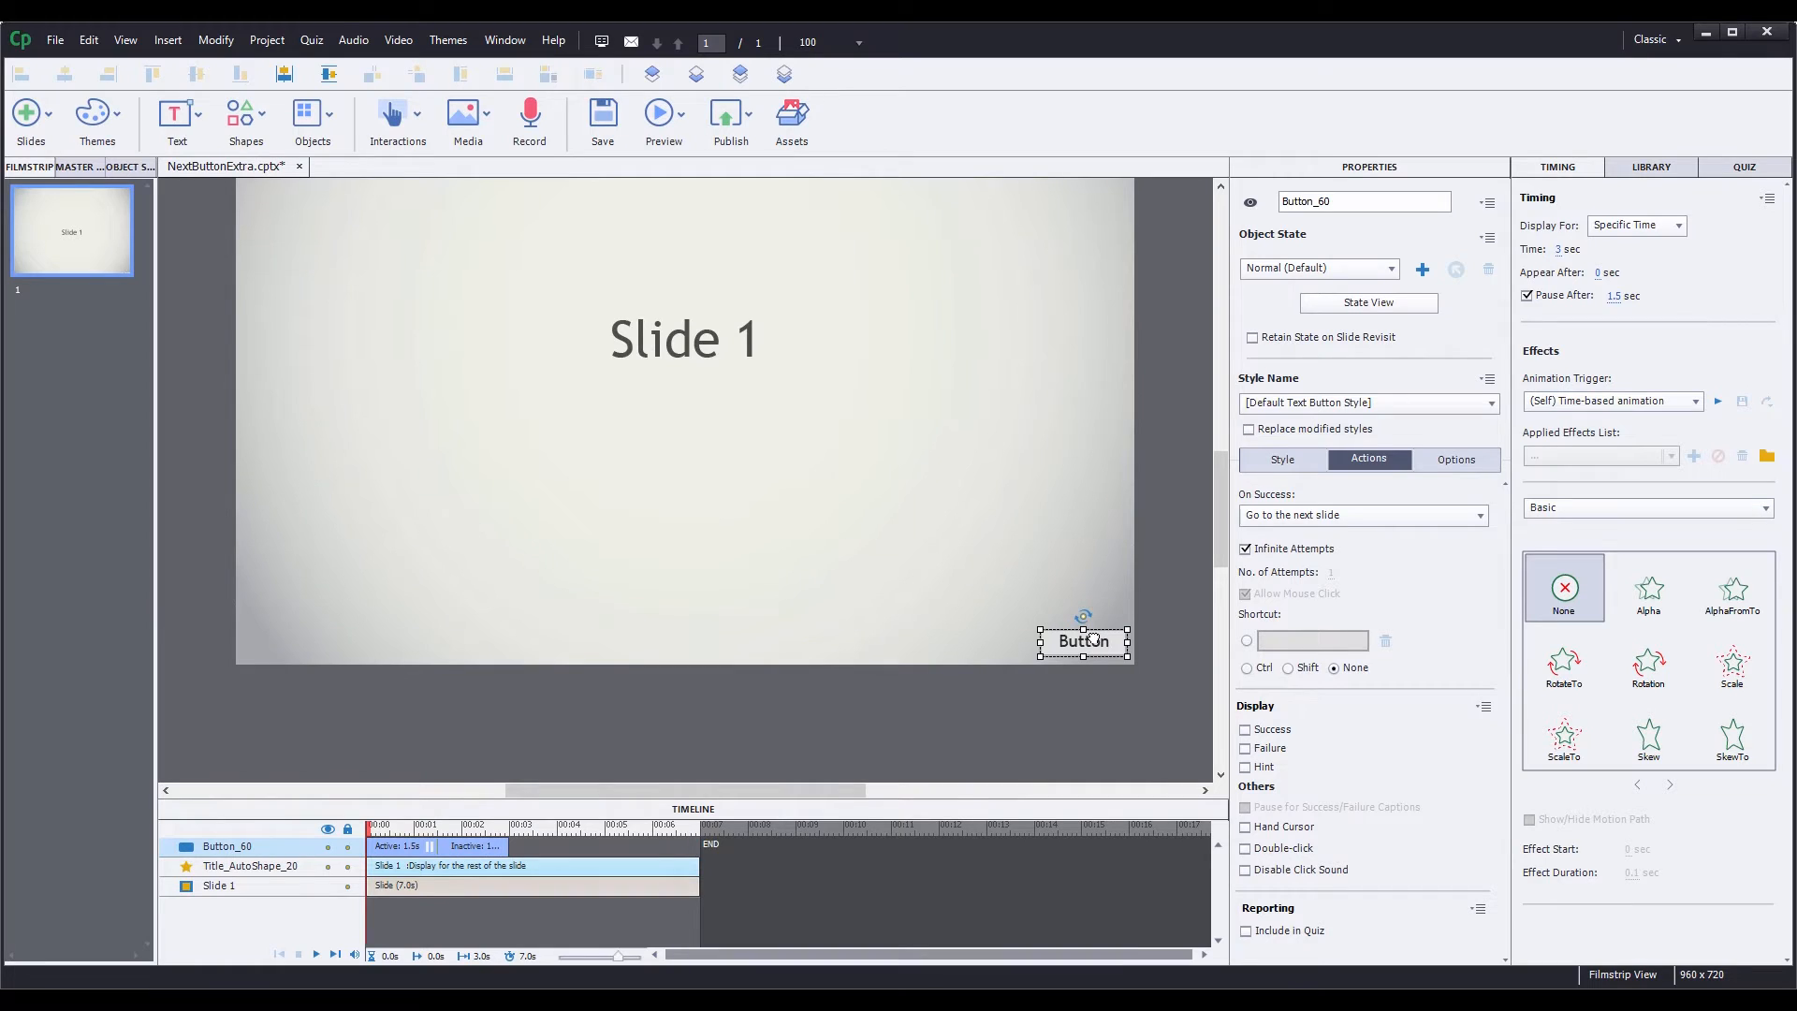
Set the caption of the button in the slide's lower-right corner to "Next >".
{"action": "left_click", "coordinate": [1282, 460]}
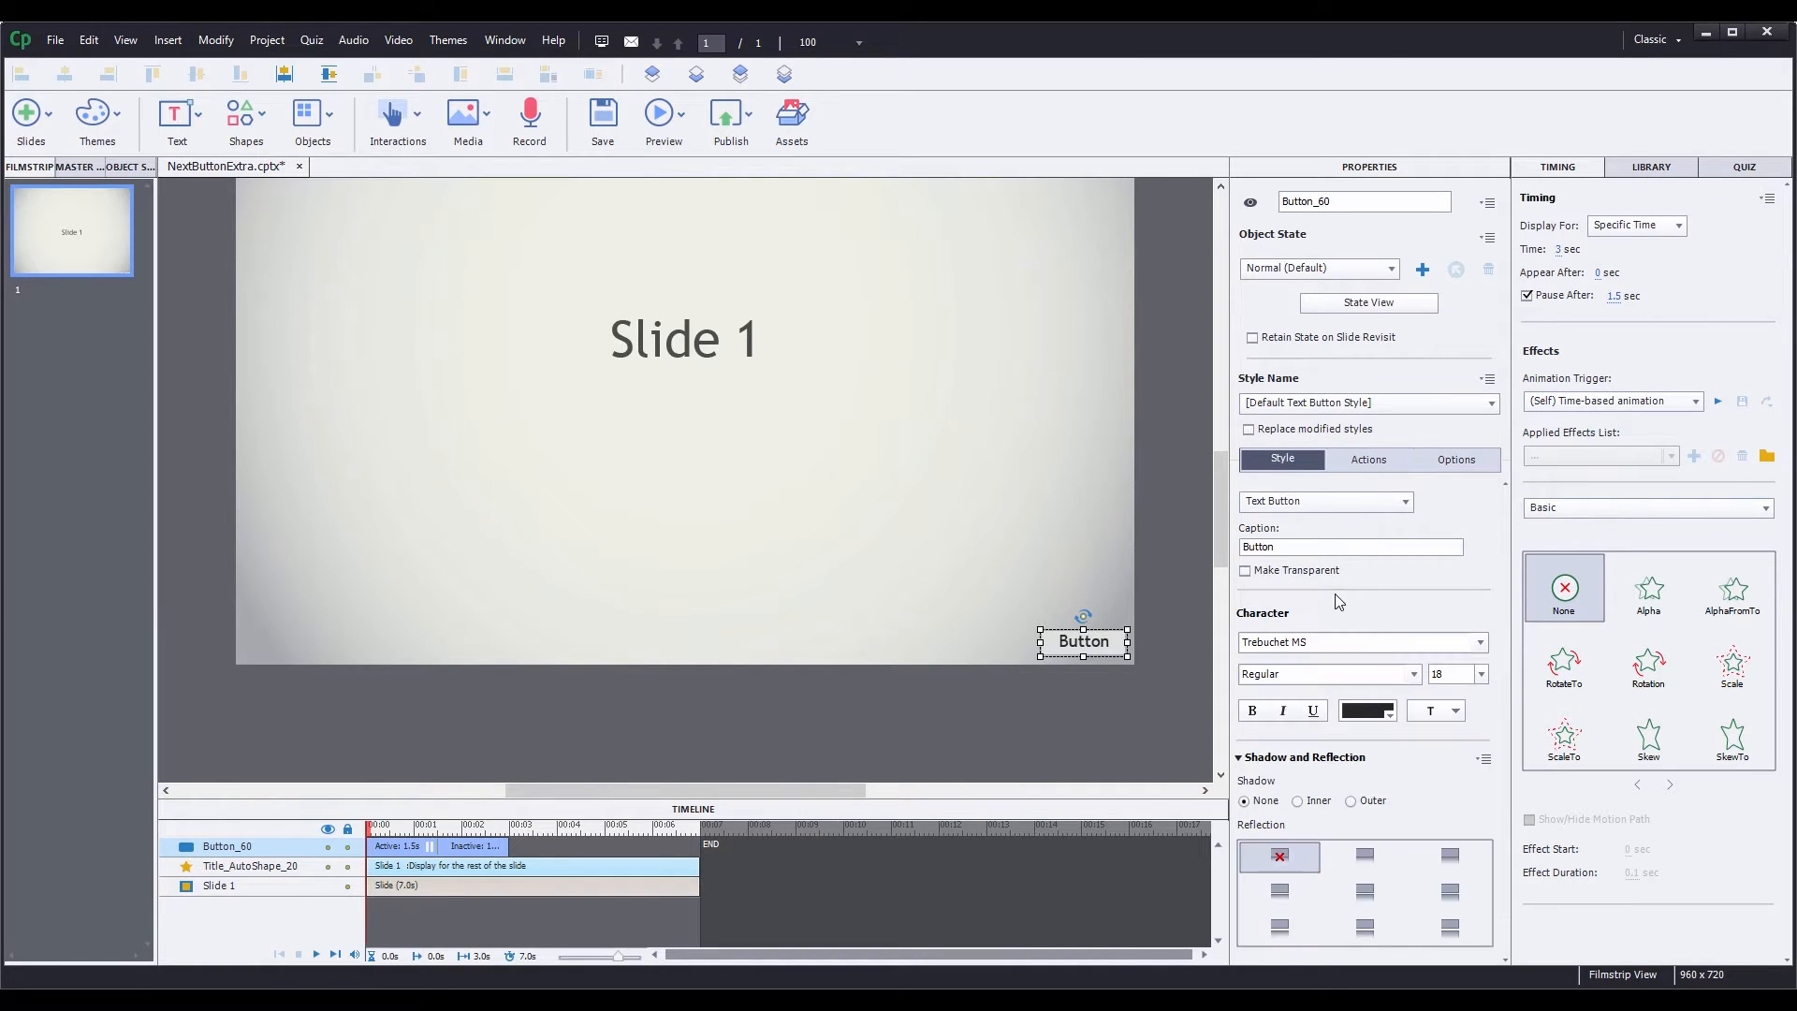
{"action": "double_click", "coordinate": [1347, 545]}
{"action": "type", "text": "Next >"}
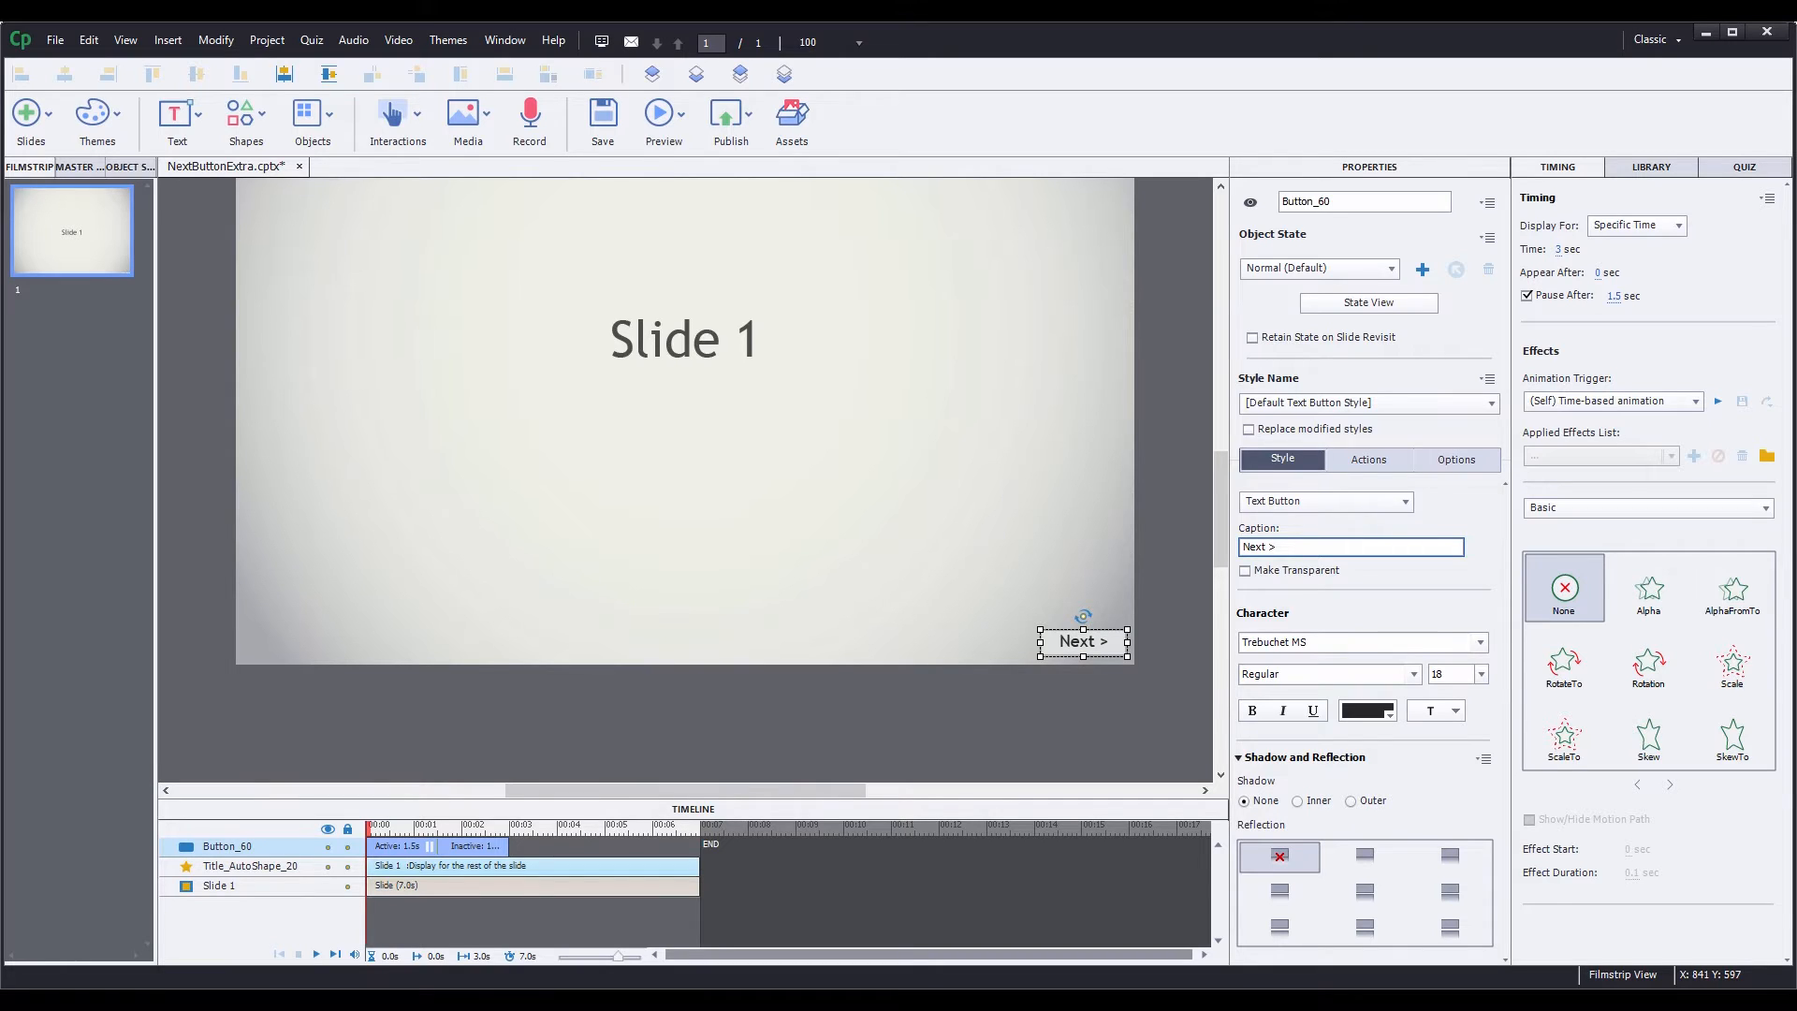
Give the Next button a hand cursor and display it for the rest of the slide without pausing.
{"action": "left_click", "coordinate": [1369, 459]}
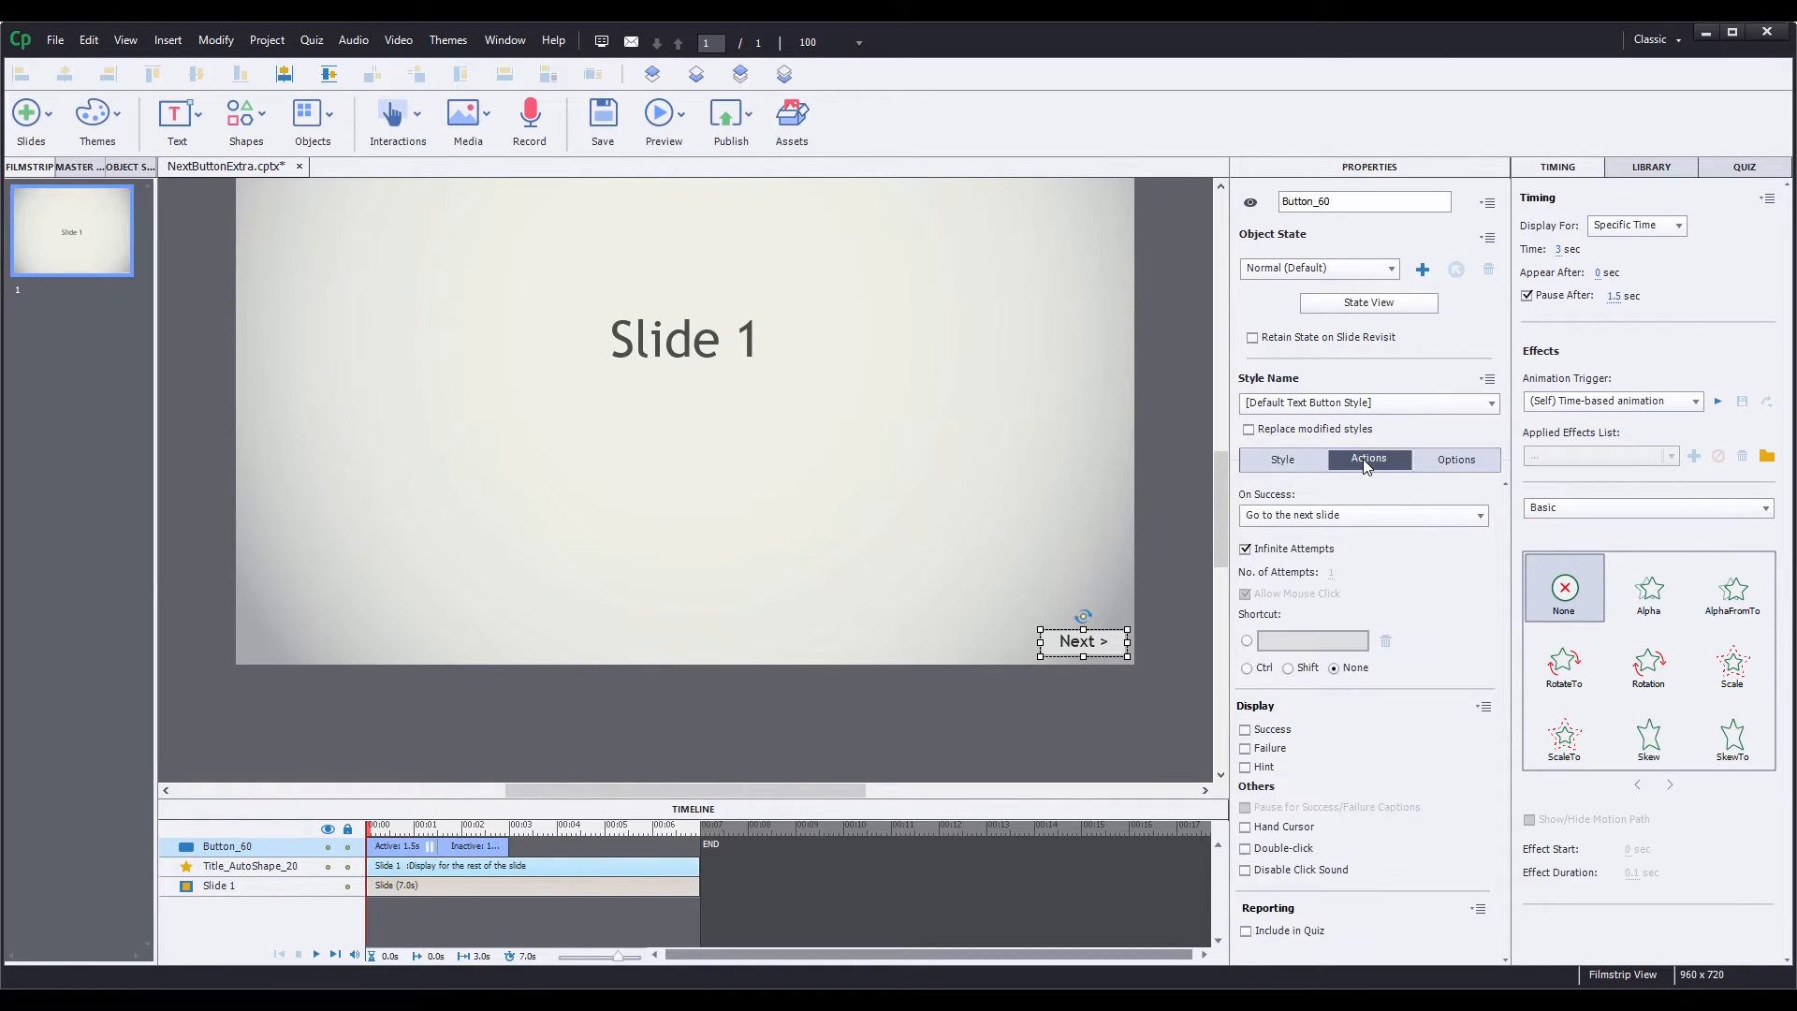
{"action": "left_click", "coordinate": [1246, 828]}
{"action": "left_click", "coordinate": [1651, 227]}
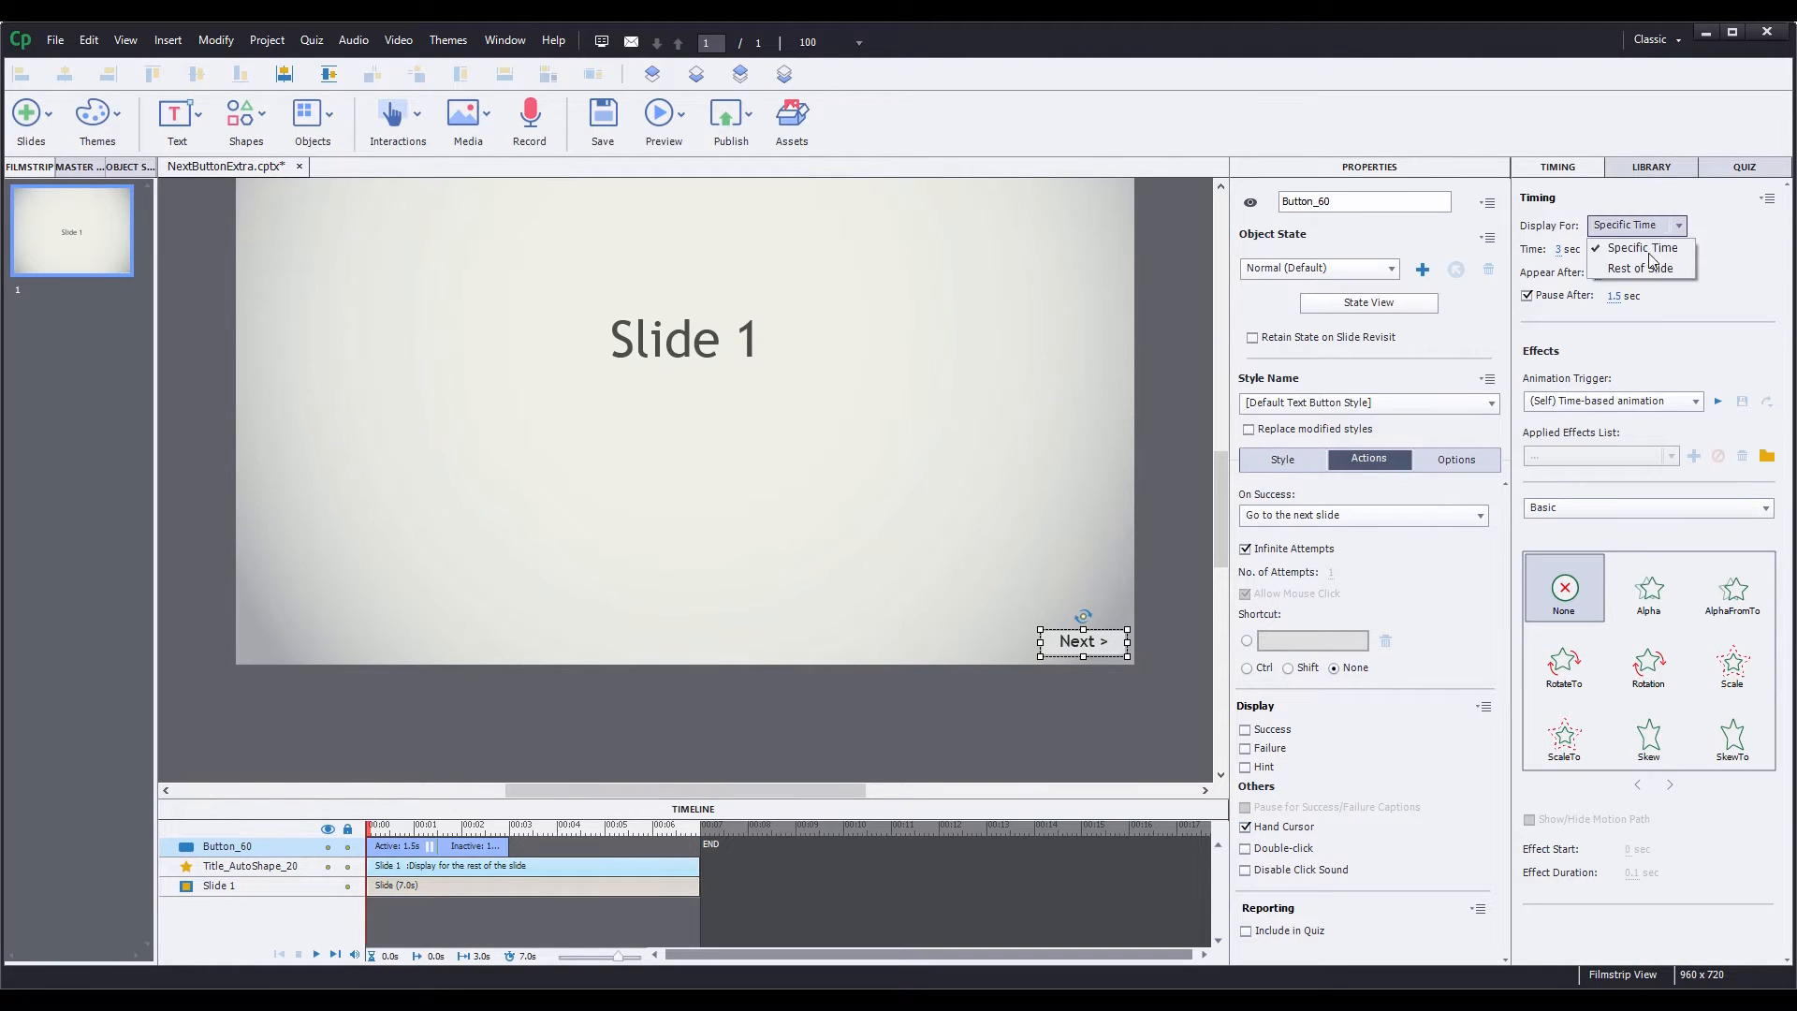
{"action": "left_click", "coordinate": [1644, 270]}
{"action": "left_click", "coordinate": [1527, 276]}
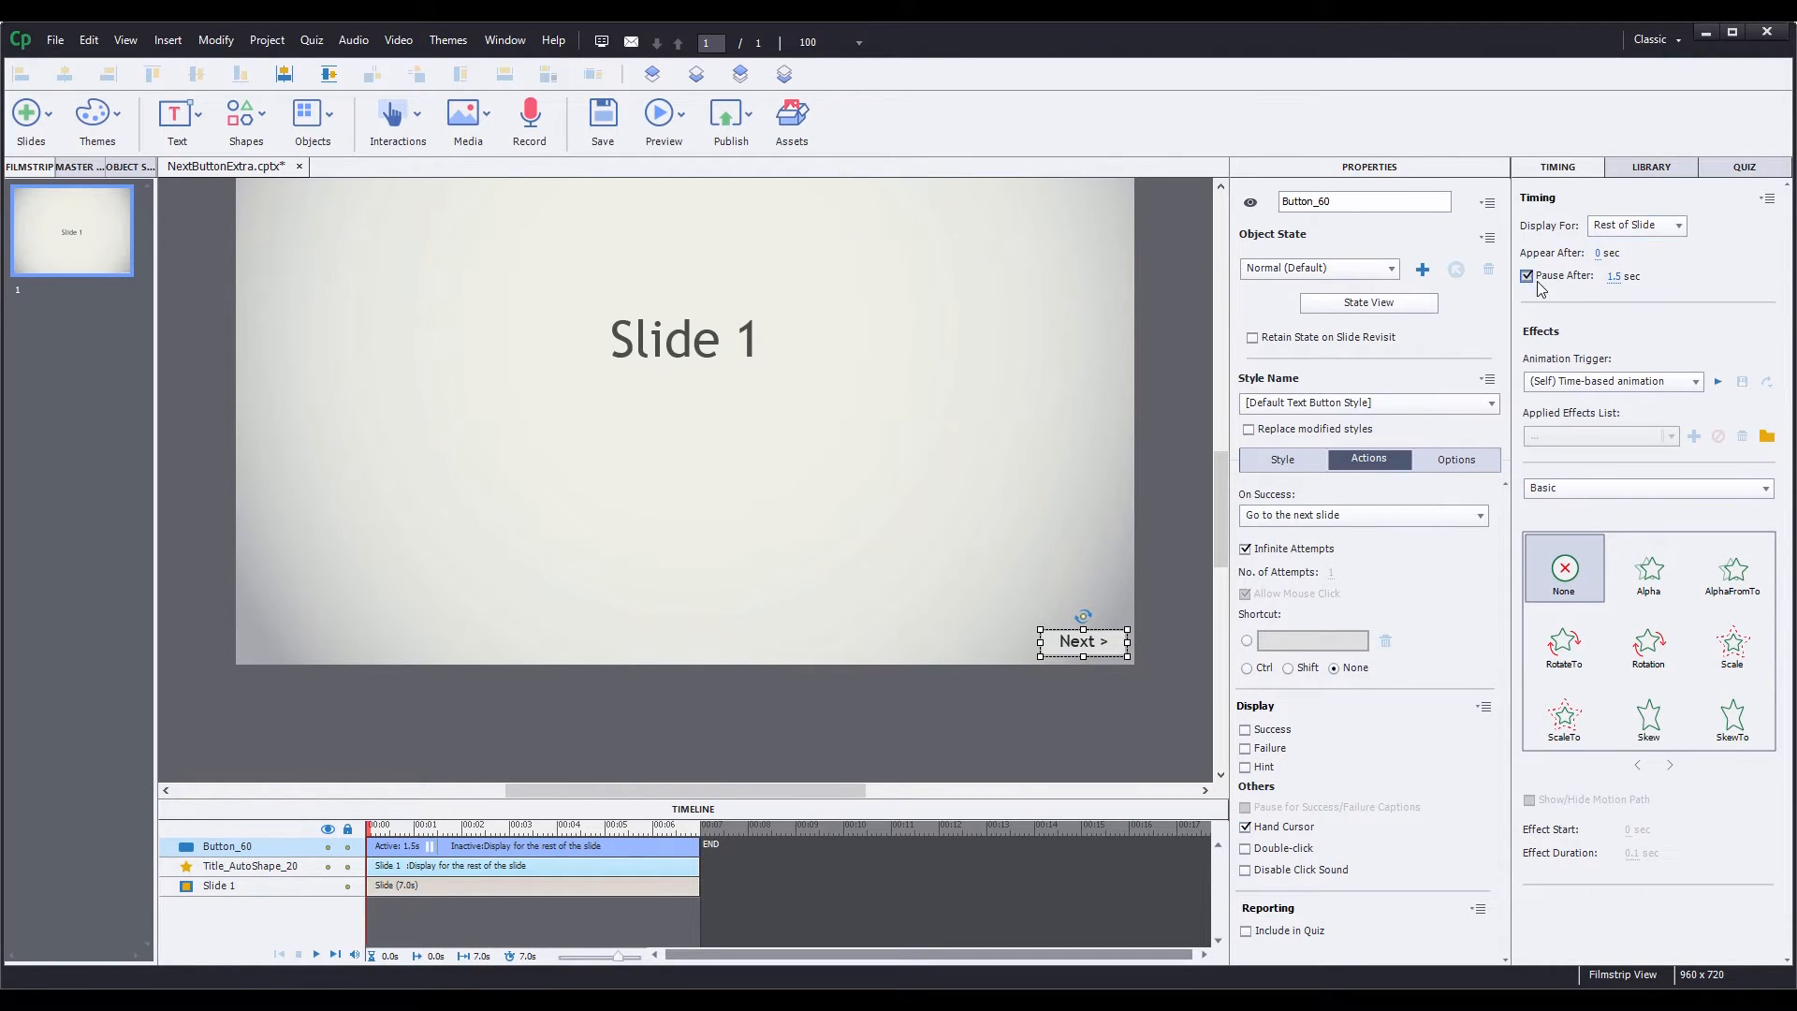
Rename the Next button object as Next01.
{"action": "double_click", "coordinate": [1416, 200]}
{"action": "type", "text": "Next01"}
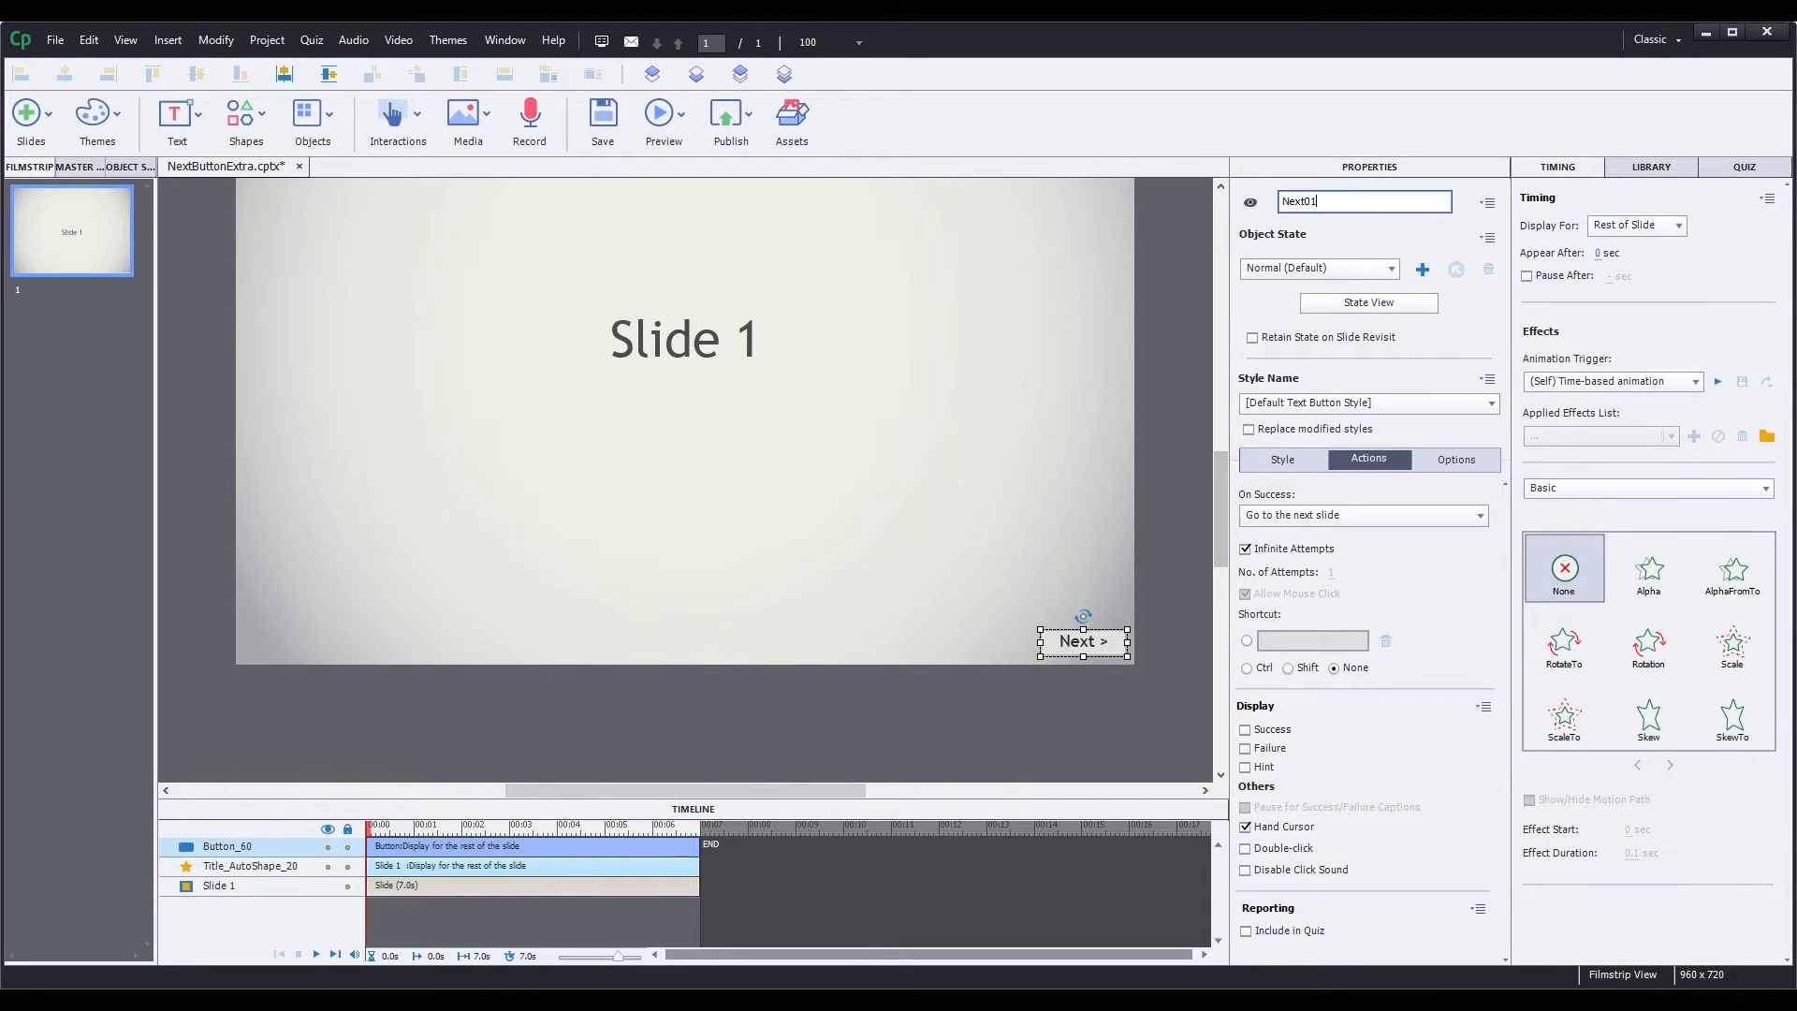
{"action": "key", "text": "Return"}
Duplicate the Next button into the slide's lower-left corner and set its success action to go to the previous slide.
{"action": "key", "text": "ctrl+d"}
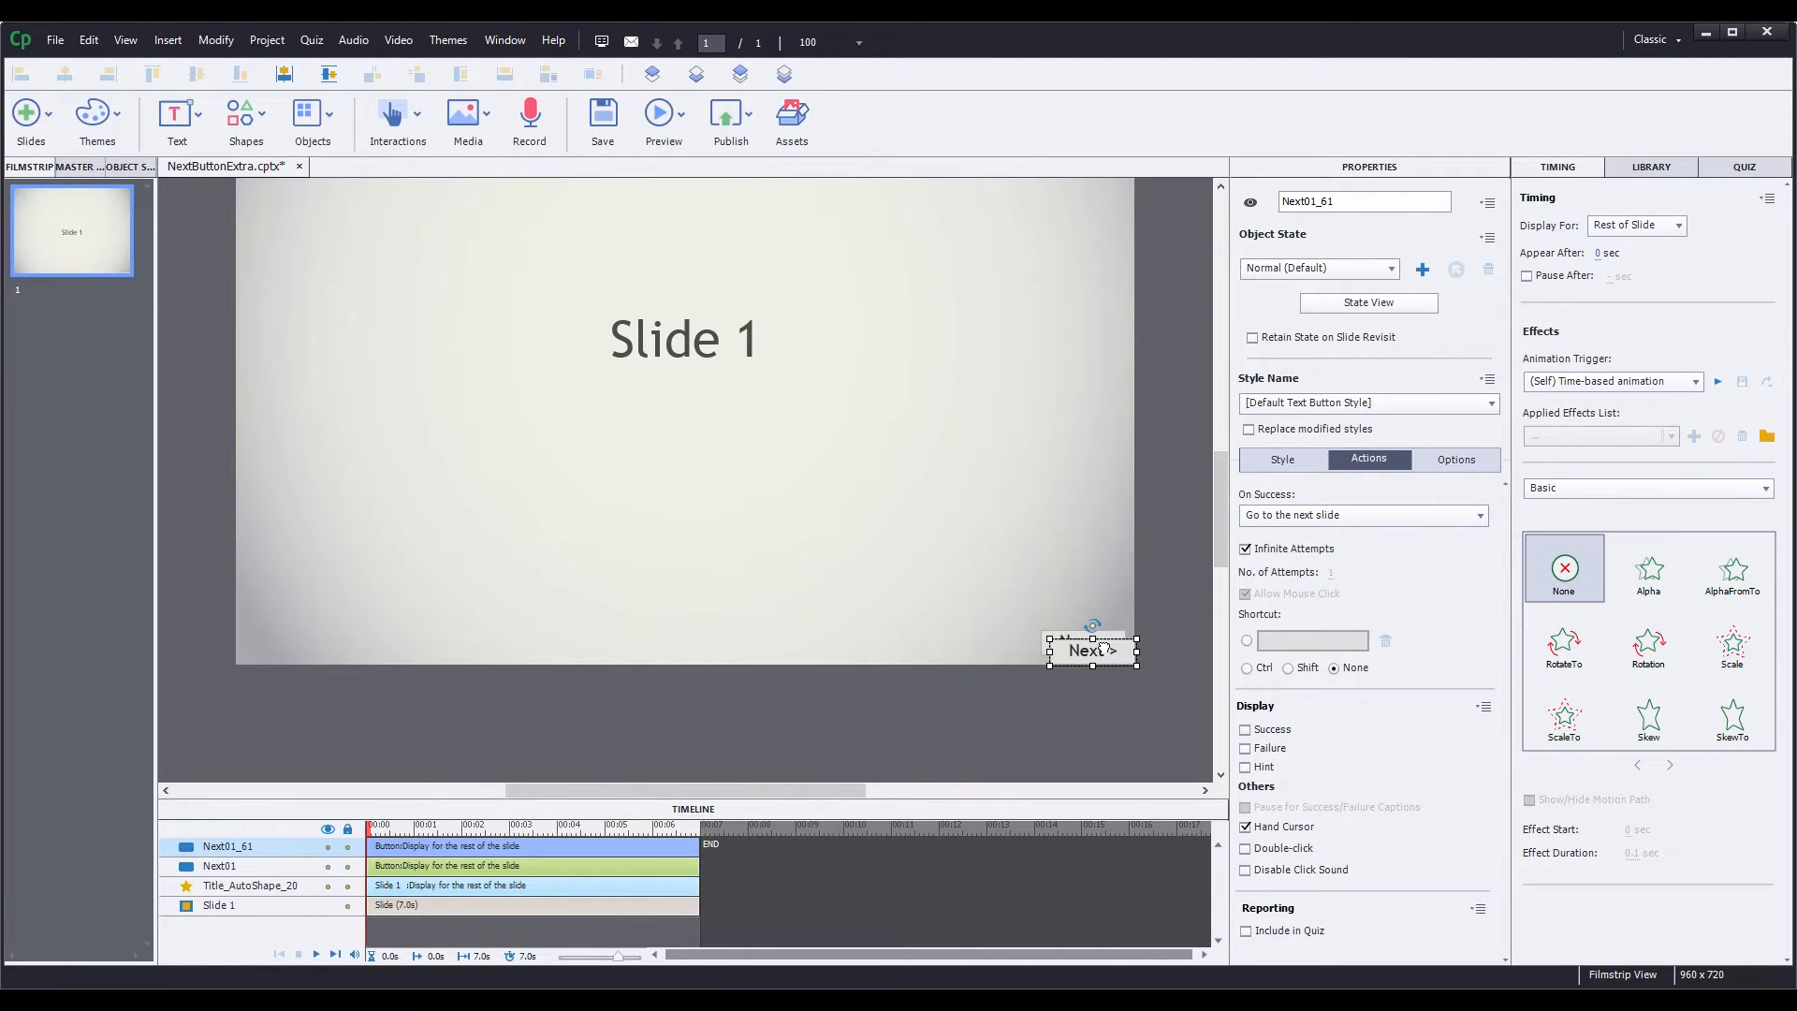
{"action": "left_click_drag", "start_coordinate": [1105, 646], "coordinate": [314, 645]}
{"action": "left_click", "coordinate": [1406, 516]}
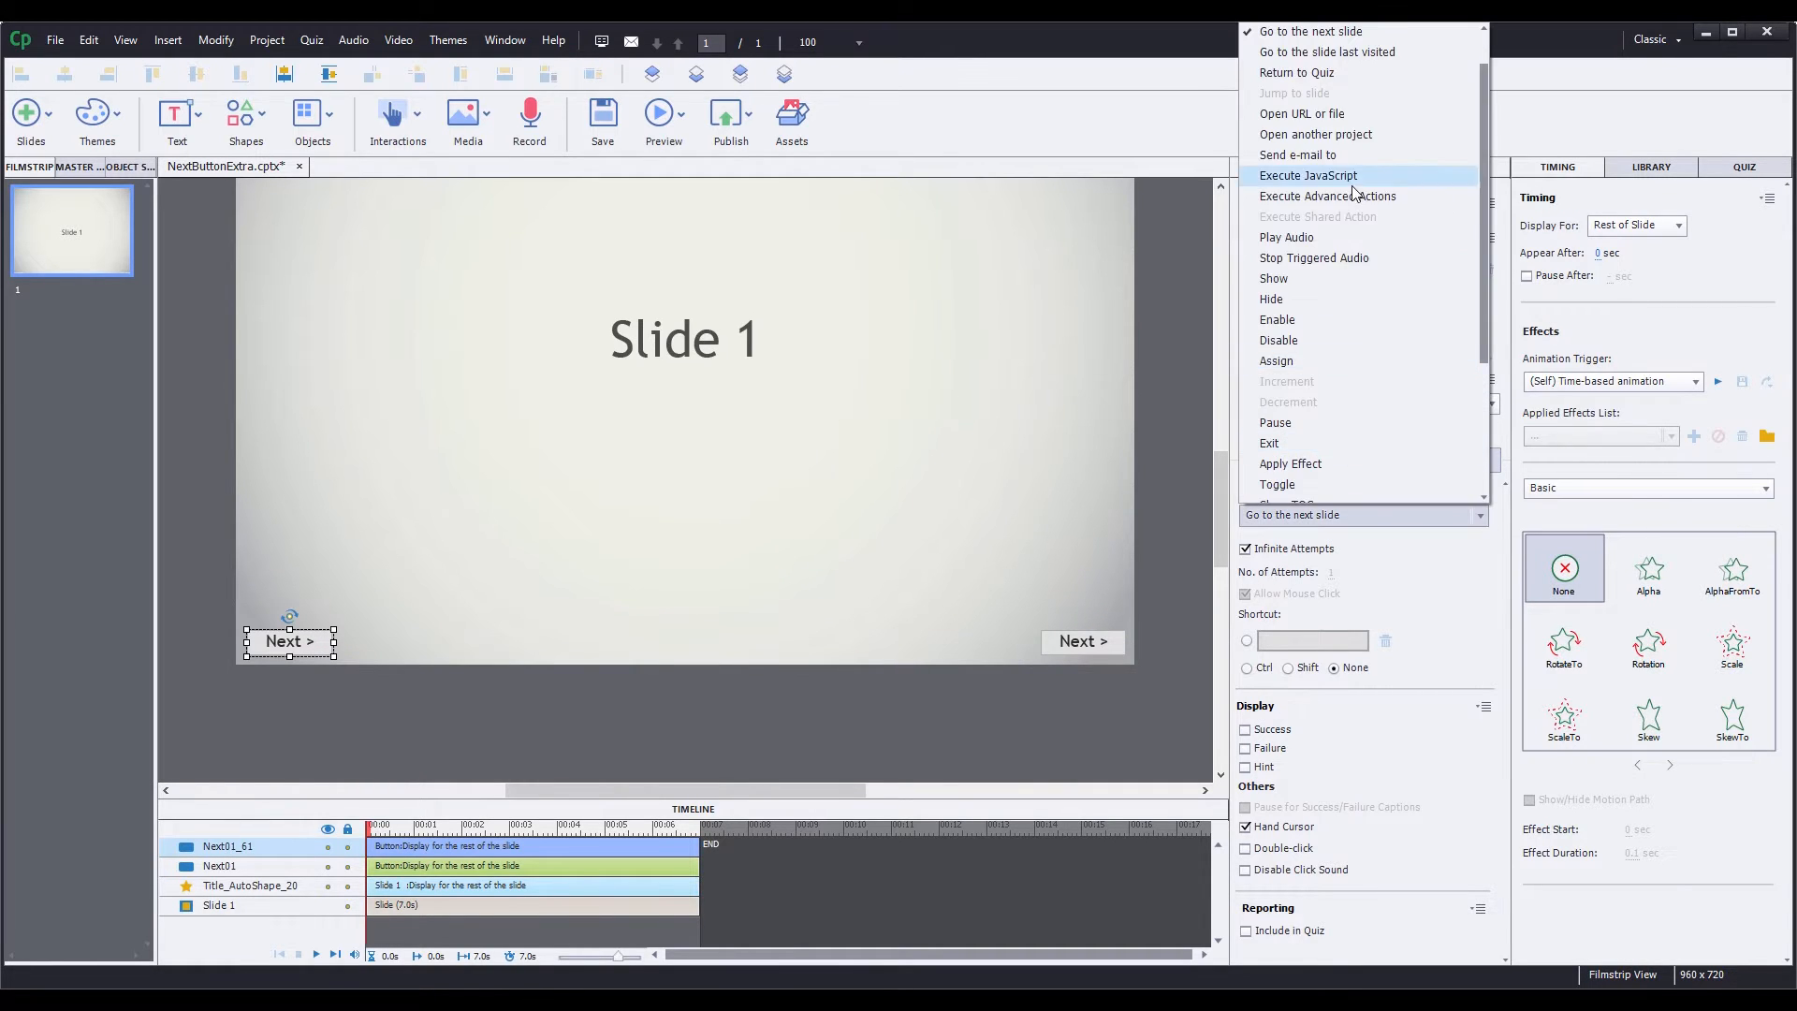
{"action": "scroll", "coordinate": [1354, 192], "scroll_direction": "up", "scroll_amount": 1}
{"action": "left_click", "coordinate": [1394, 55]}
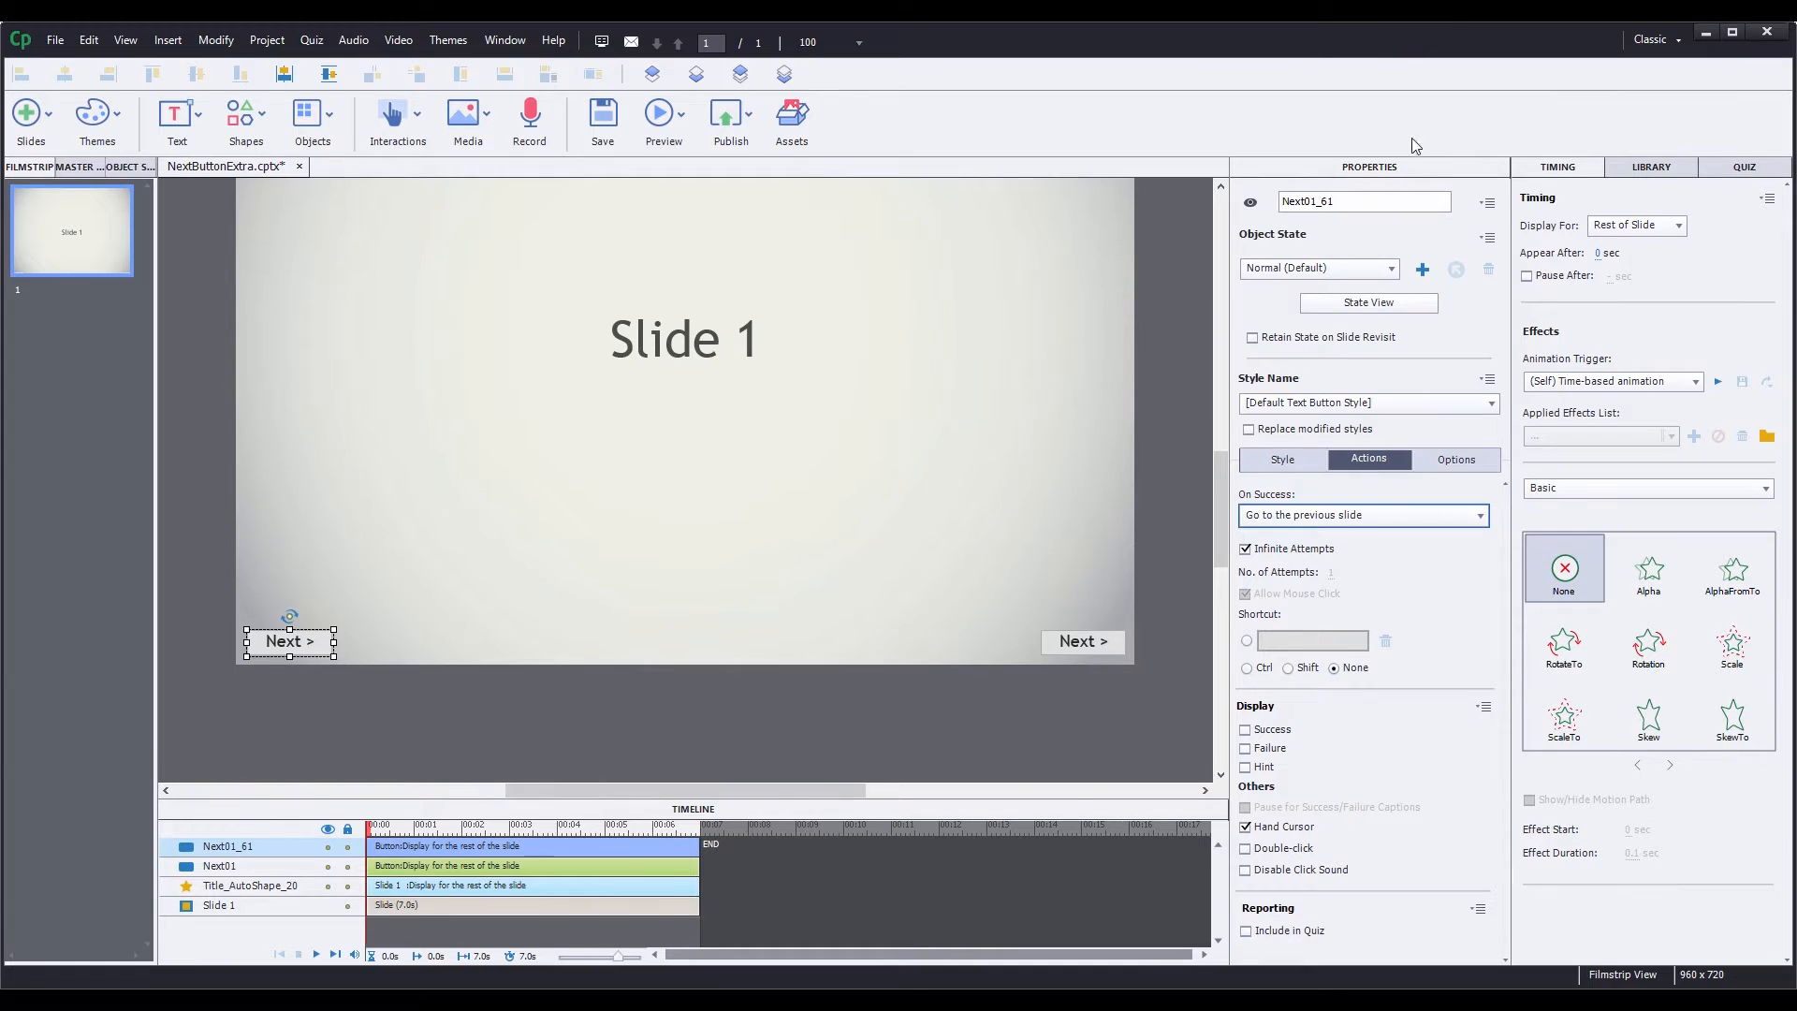
Rename the duplicated button as Back01 and change its caption to "< Back".
{"action": "left_click_drag", "start_coordinate": [1382, 199], "coordinate": [1176, 204]}
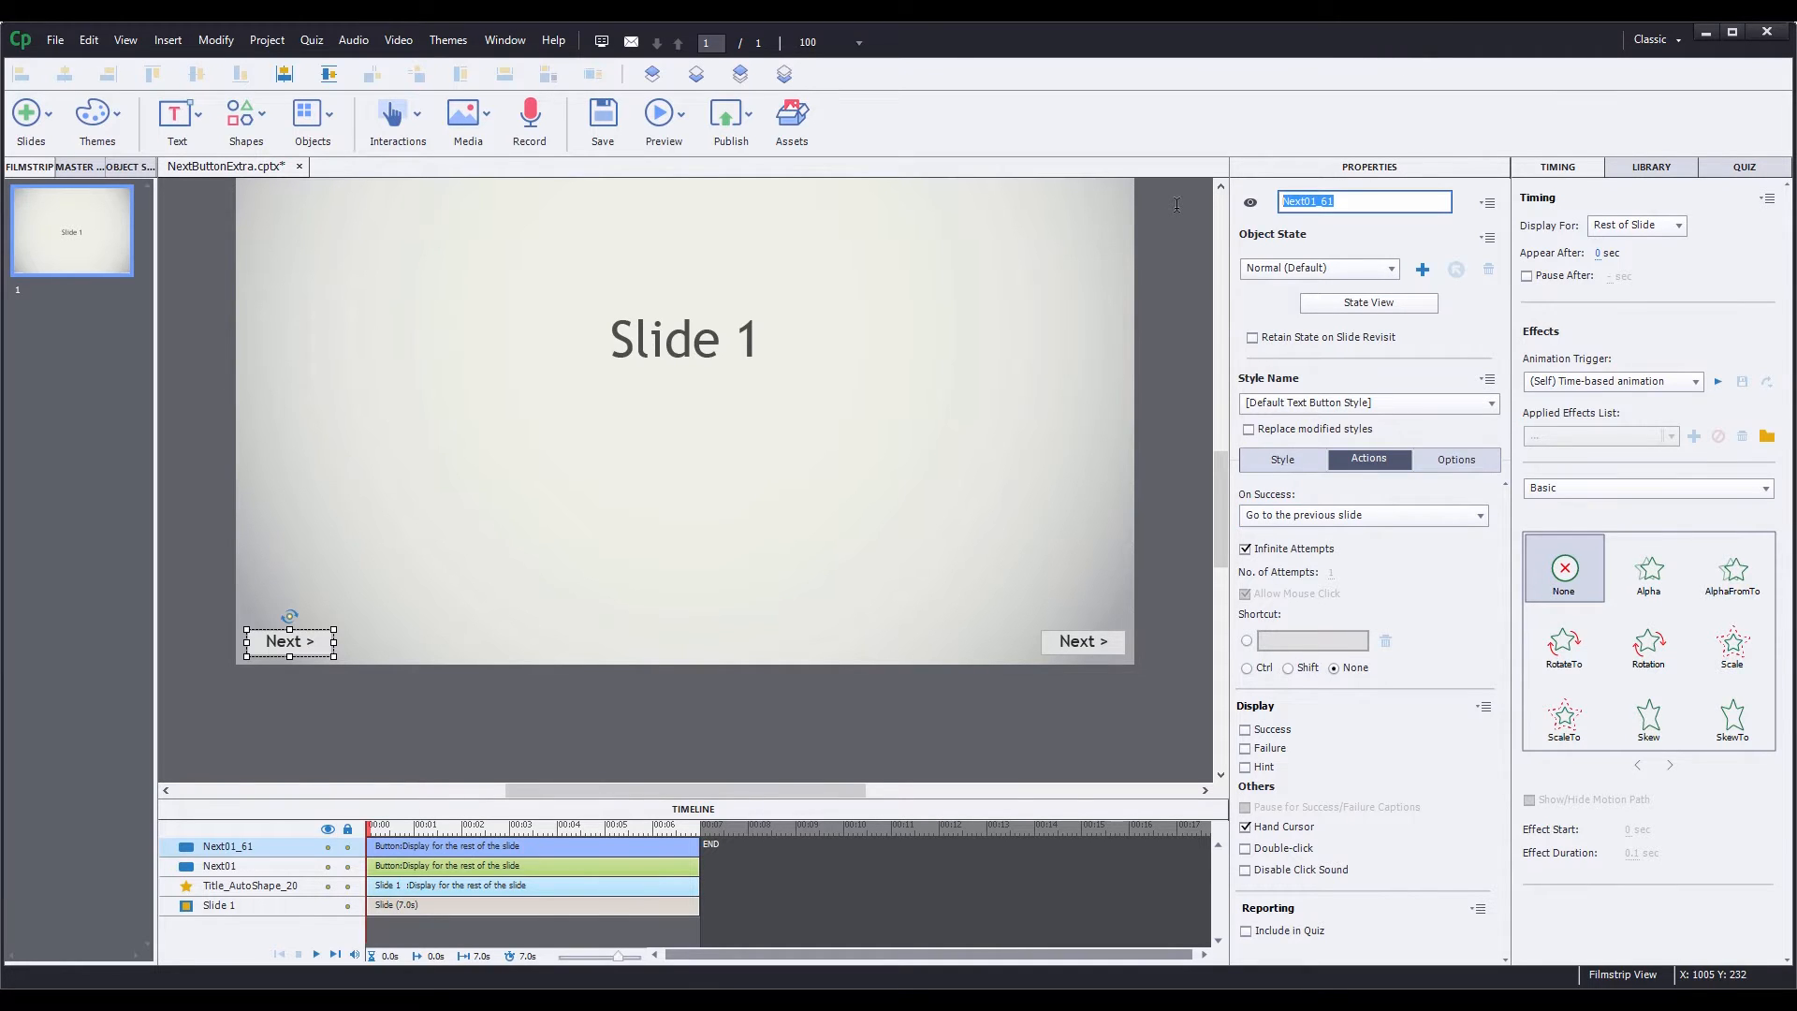
{"action": "type", "text": "Back01"}
{"action": "key", "text": "Return"}
{"action": "left_click", "coordinate": [1297, 470]}
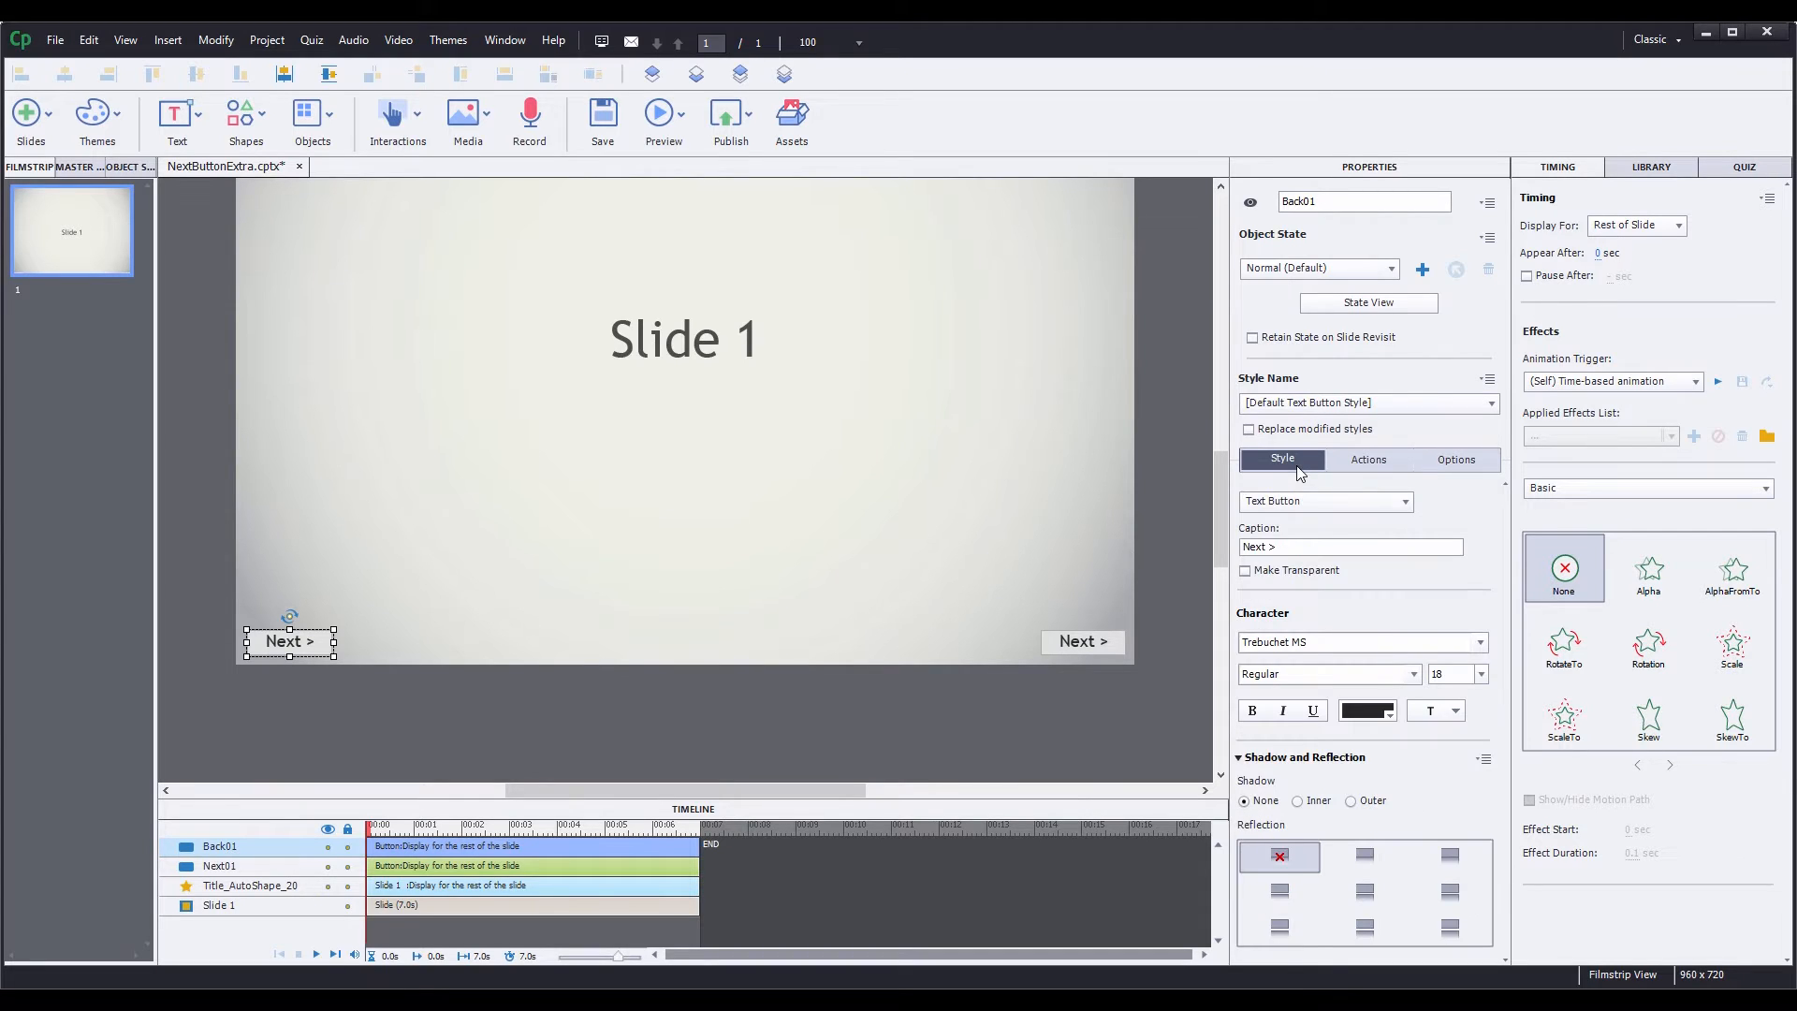
{"action": "left_click_drag", "start_coordinate": [1292, 546], "coordinate": [1074, 551]}
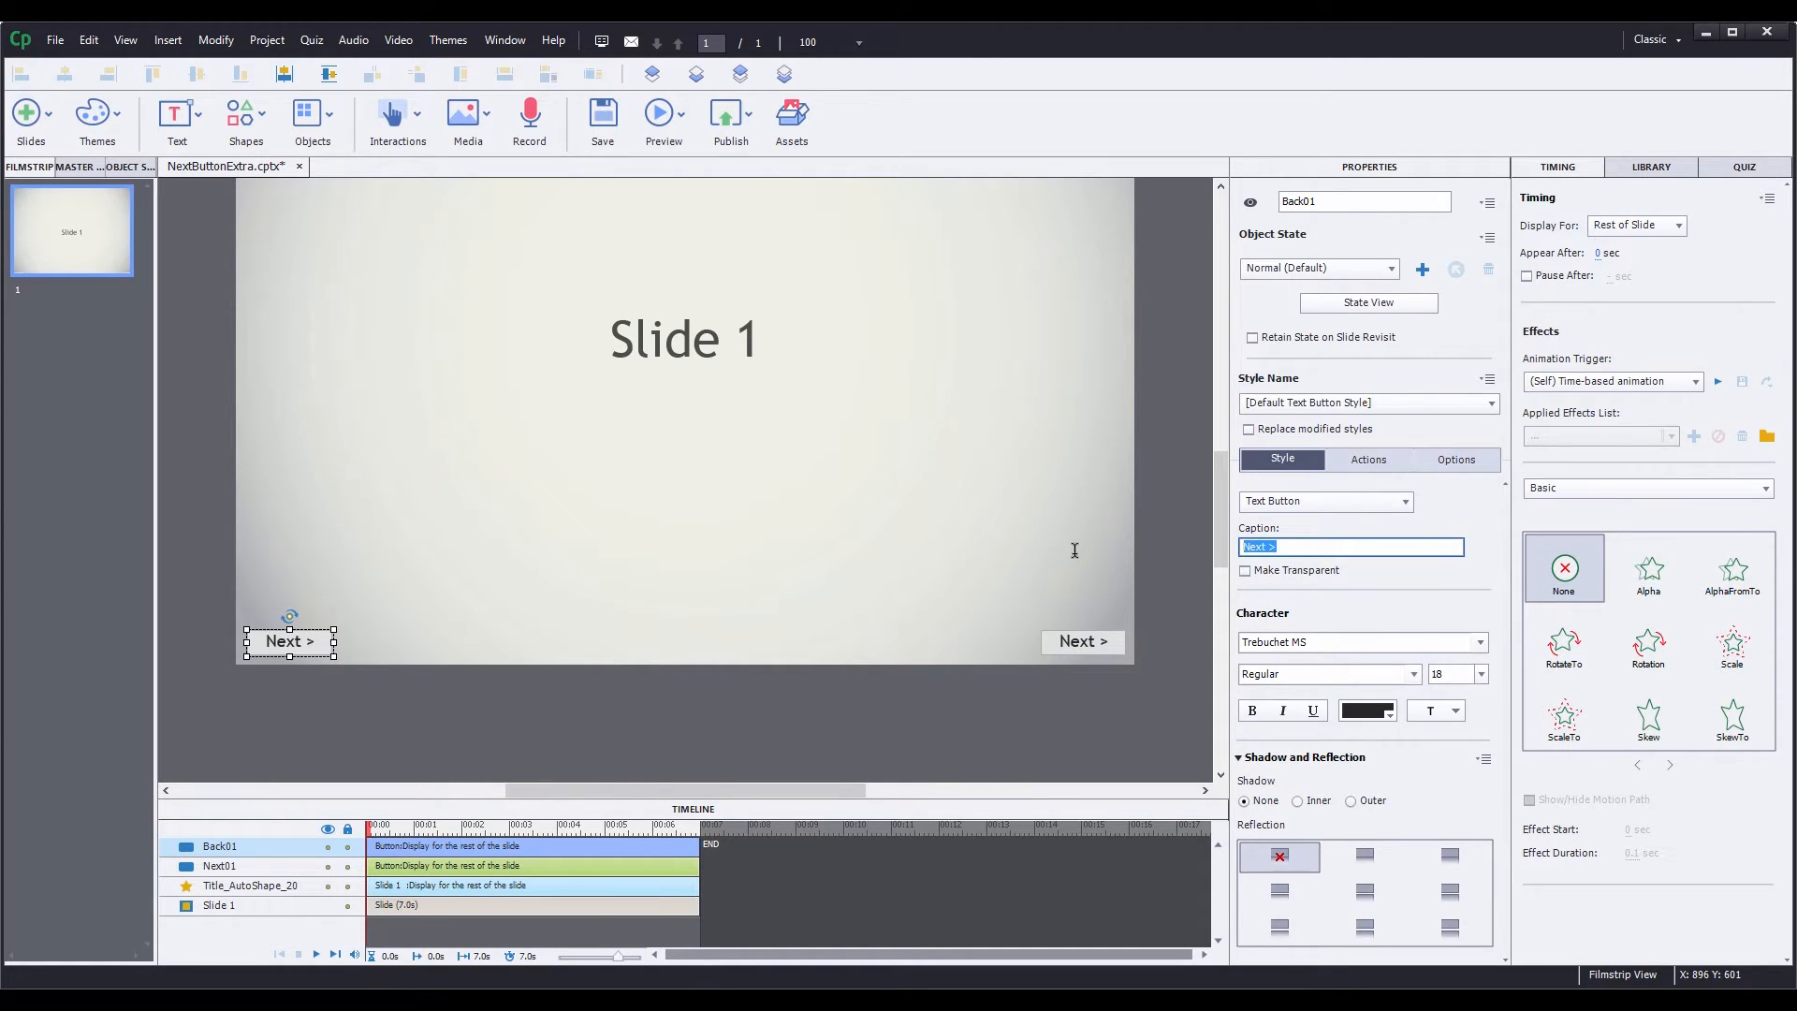
{"action": "type", "text": "< Back"}
{"action": "key", "text": "Return"}
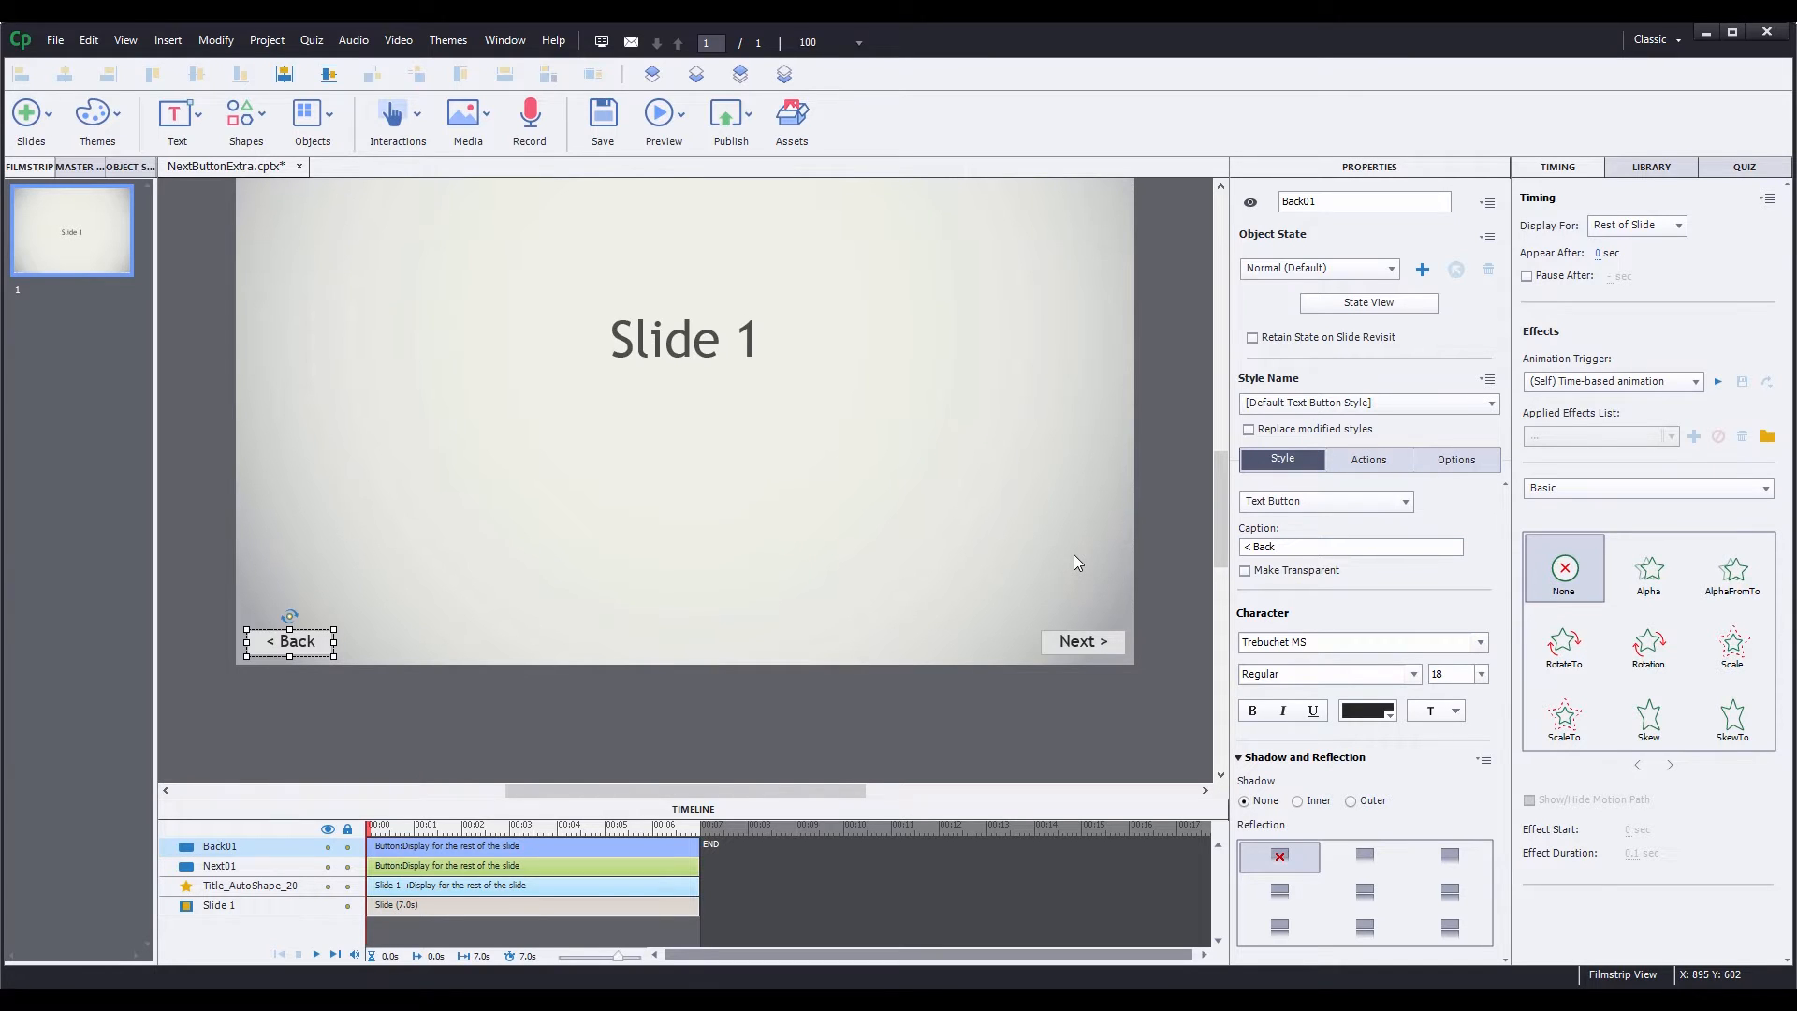
Hide the Next button from the output, and insert a new button just off the slide's upper-right corner.
{"action": "left_click", "coordinate": [1097, 640]}
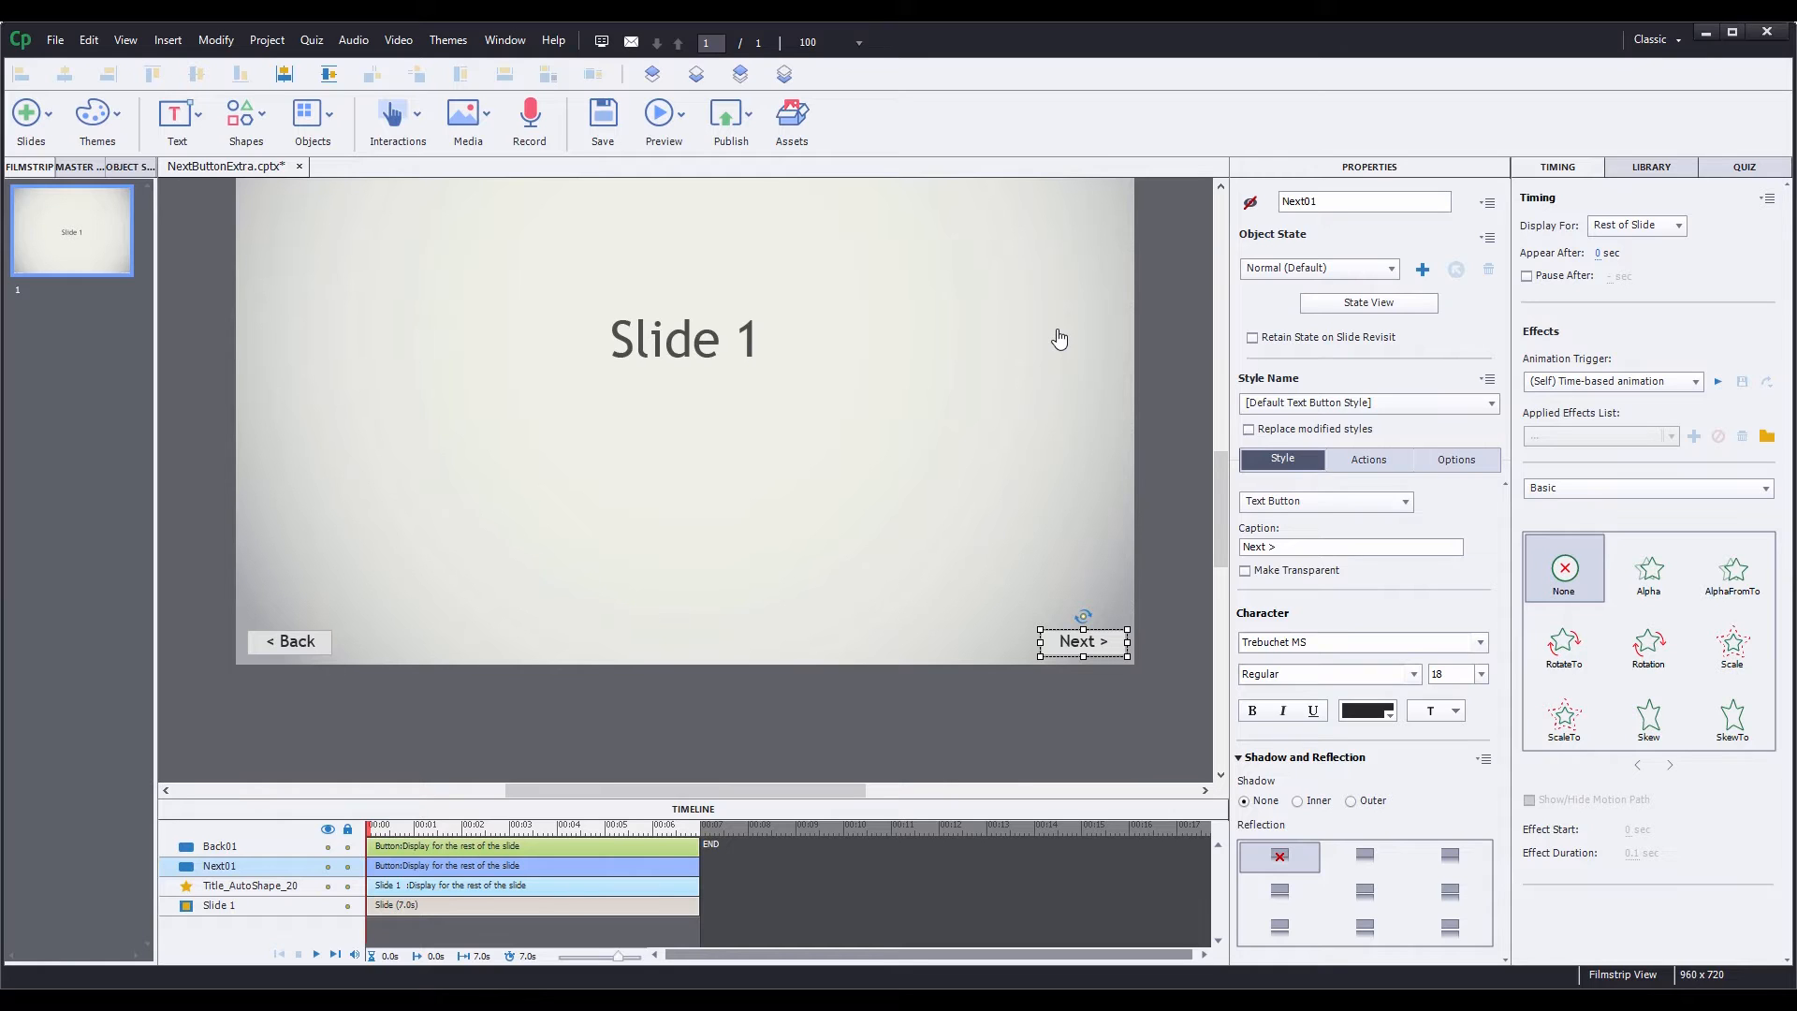
{"action": "left_click", "coordinate": [391, 129]}
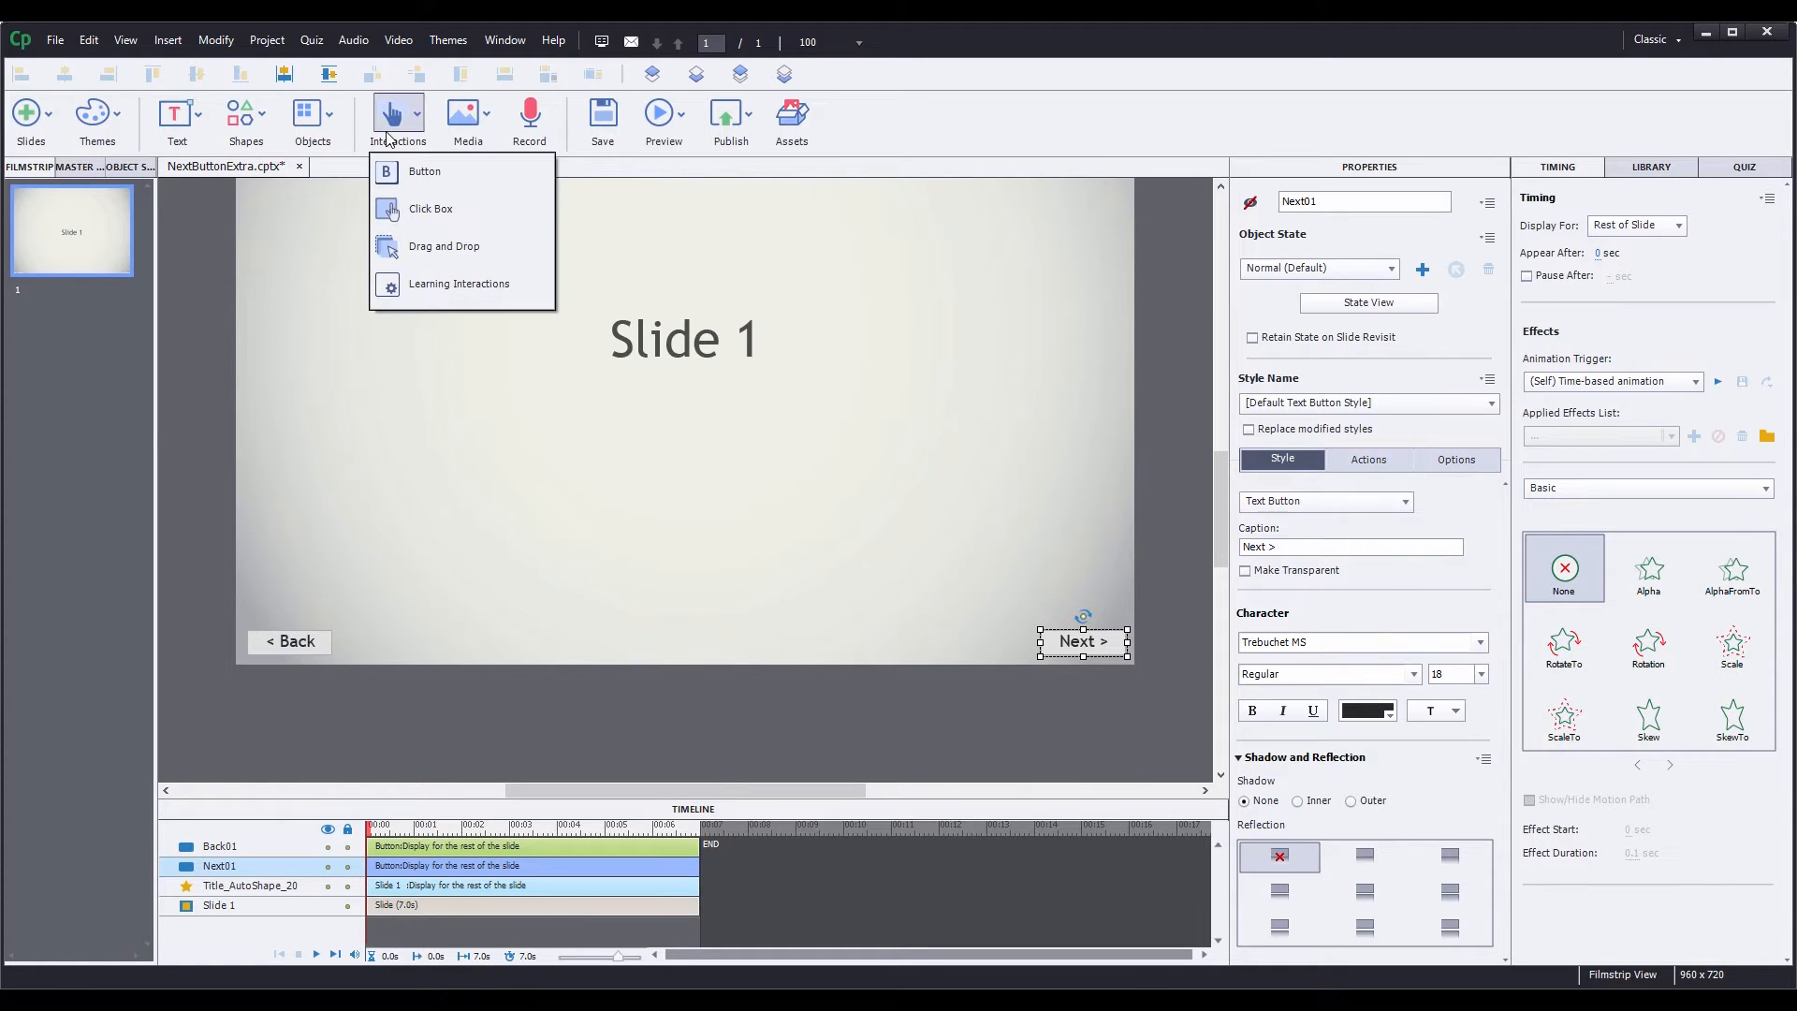
{"action": "left_click", "coordinate": [412, 175]}
{"action": "scroll", "coordinate": [988, 474], "scroll_direction": "up", "scroll_amount": 3}
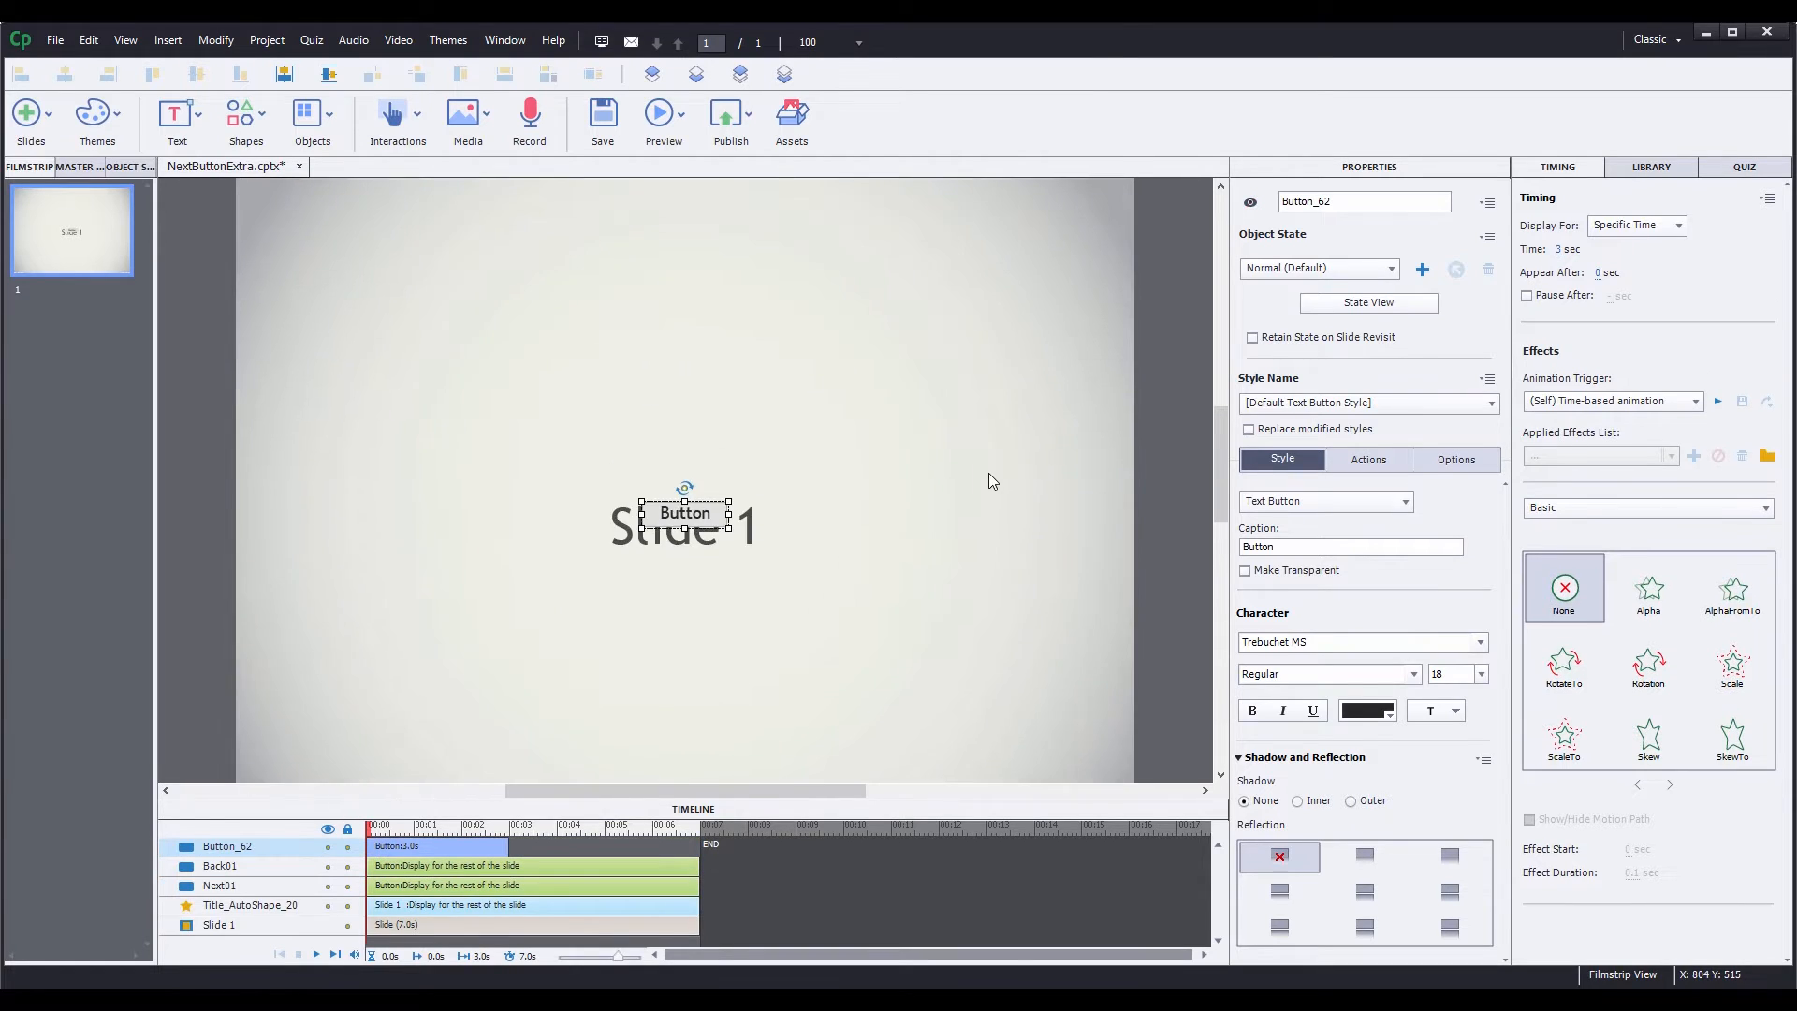
{"action": "left_click_drag", "start_coordinate": [708, 618], "coordinate": [1192, 270]}
Rename the new off-slide button as EndOfSlide.
{"action": "left_click_drag", "start_coordinate": [1388, 200], "coordinate": [1118, 216]}
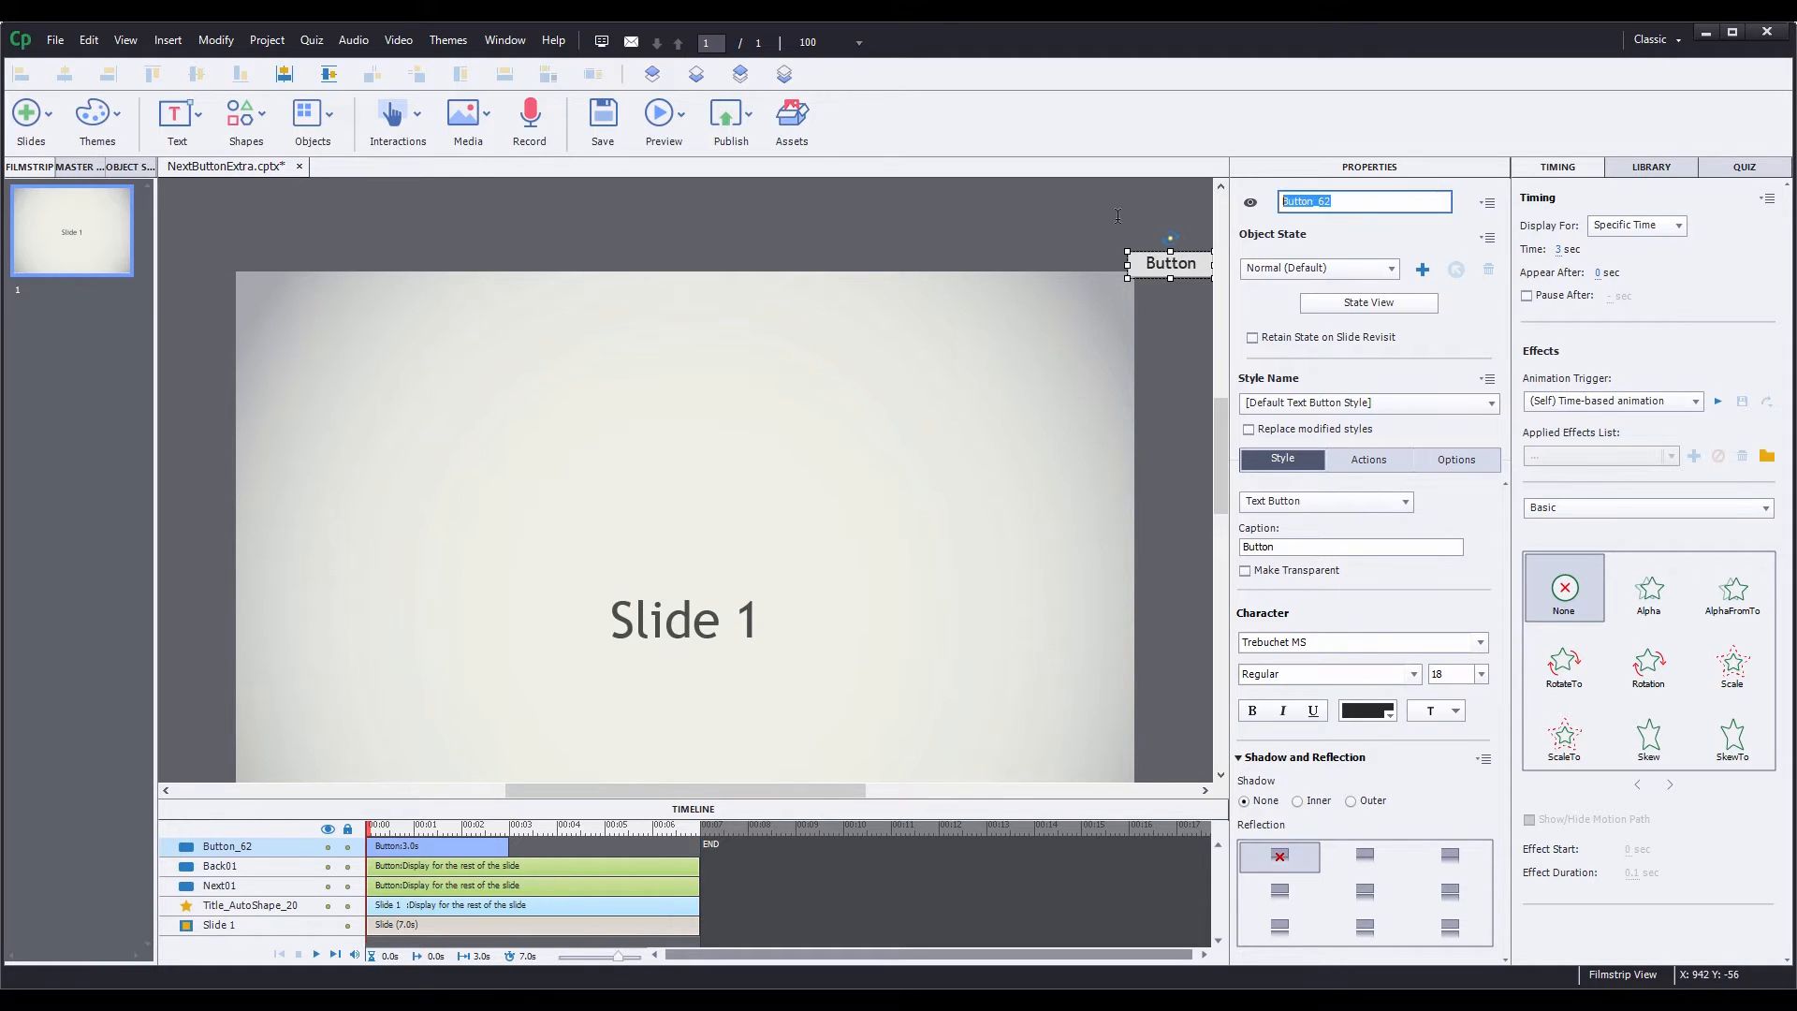
{"action": "type", "text": "EndOfSlide"}
{"action": "key", "text": "Return"}
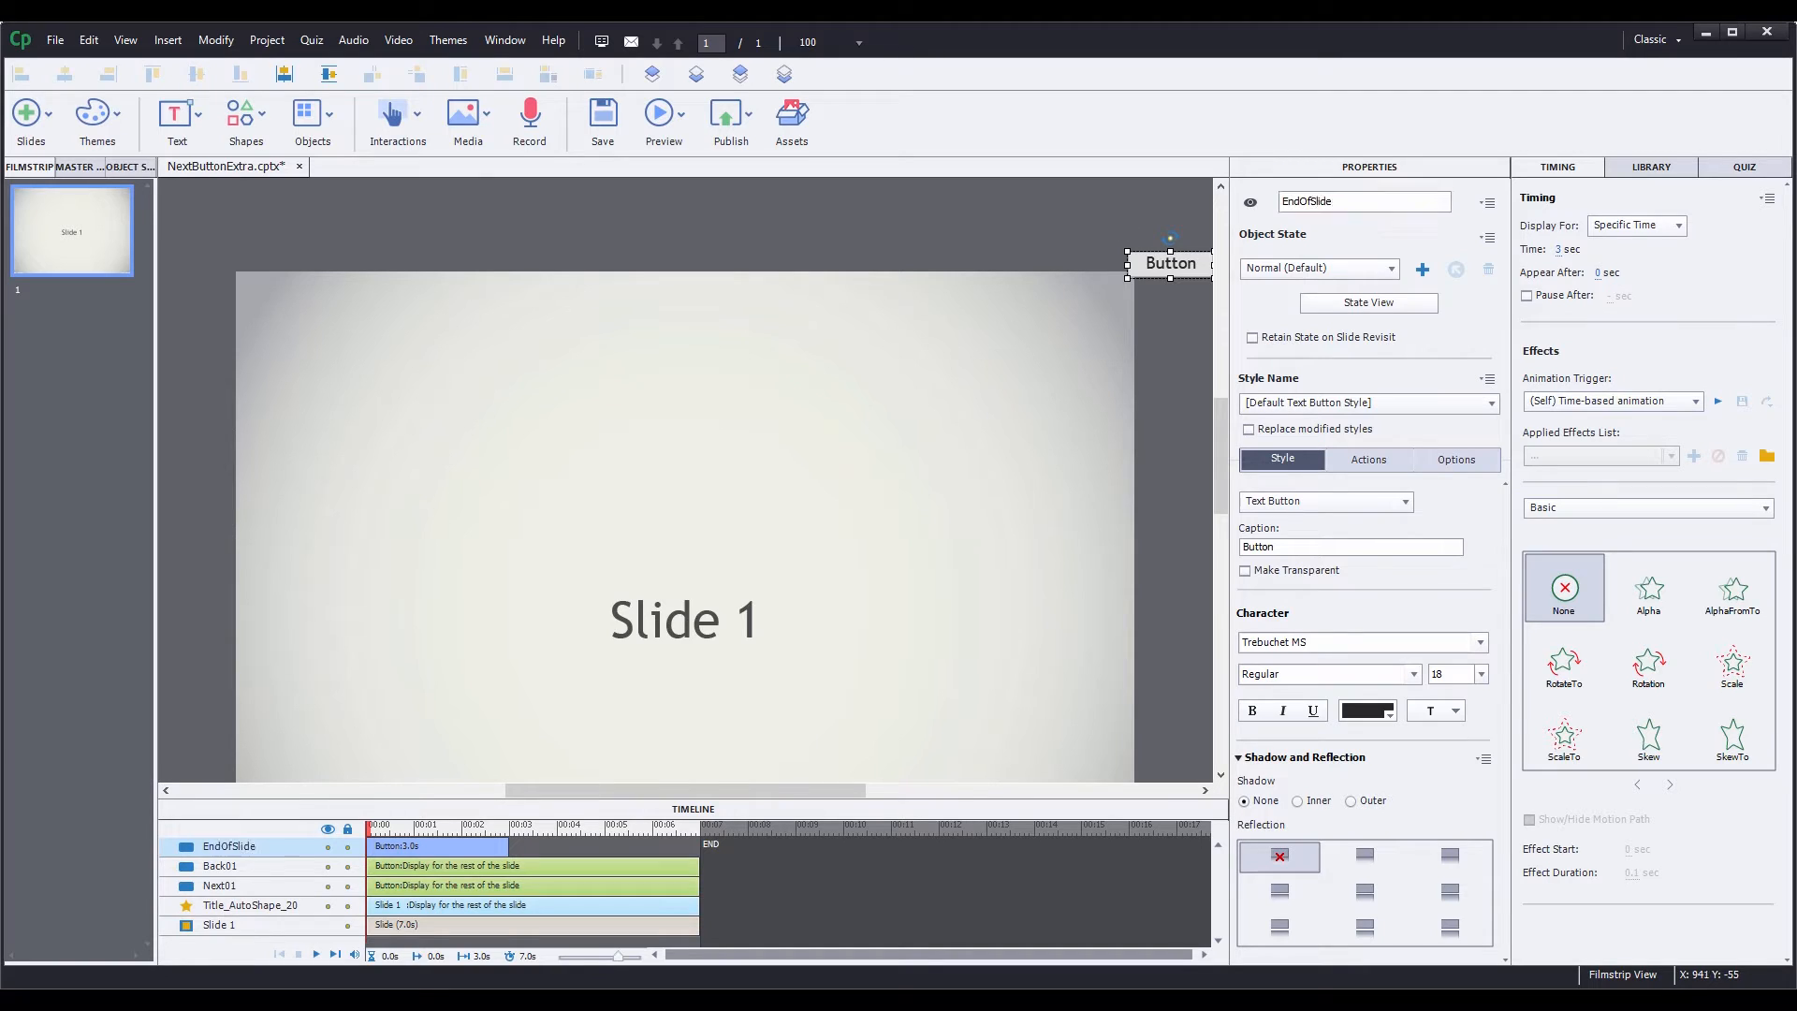
Change the EndOfSlide button to a transparent button with 0% fill opacity.
{"action": "left_click", "coordinate": [1364, 508]}
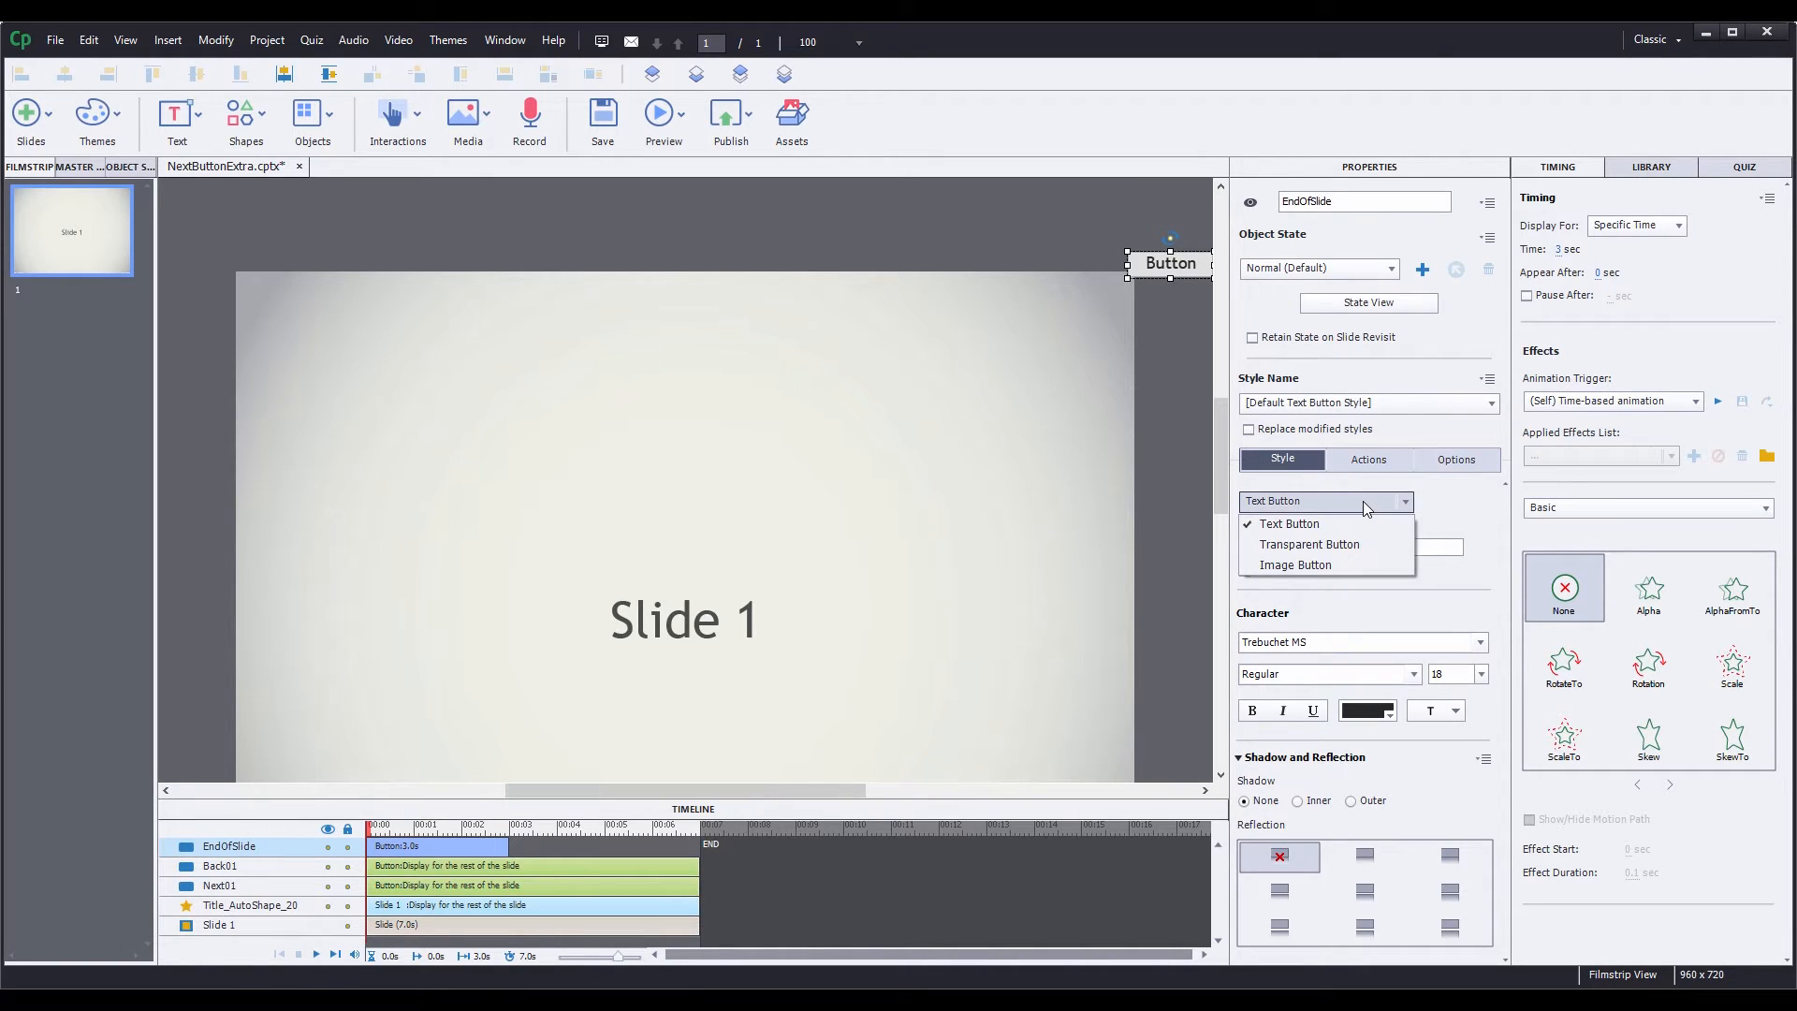
{"action": "left_click", "coordinate": [1327, 549]}
{"action": "left_click", "coordinate": [1487, 651]}
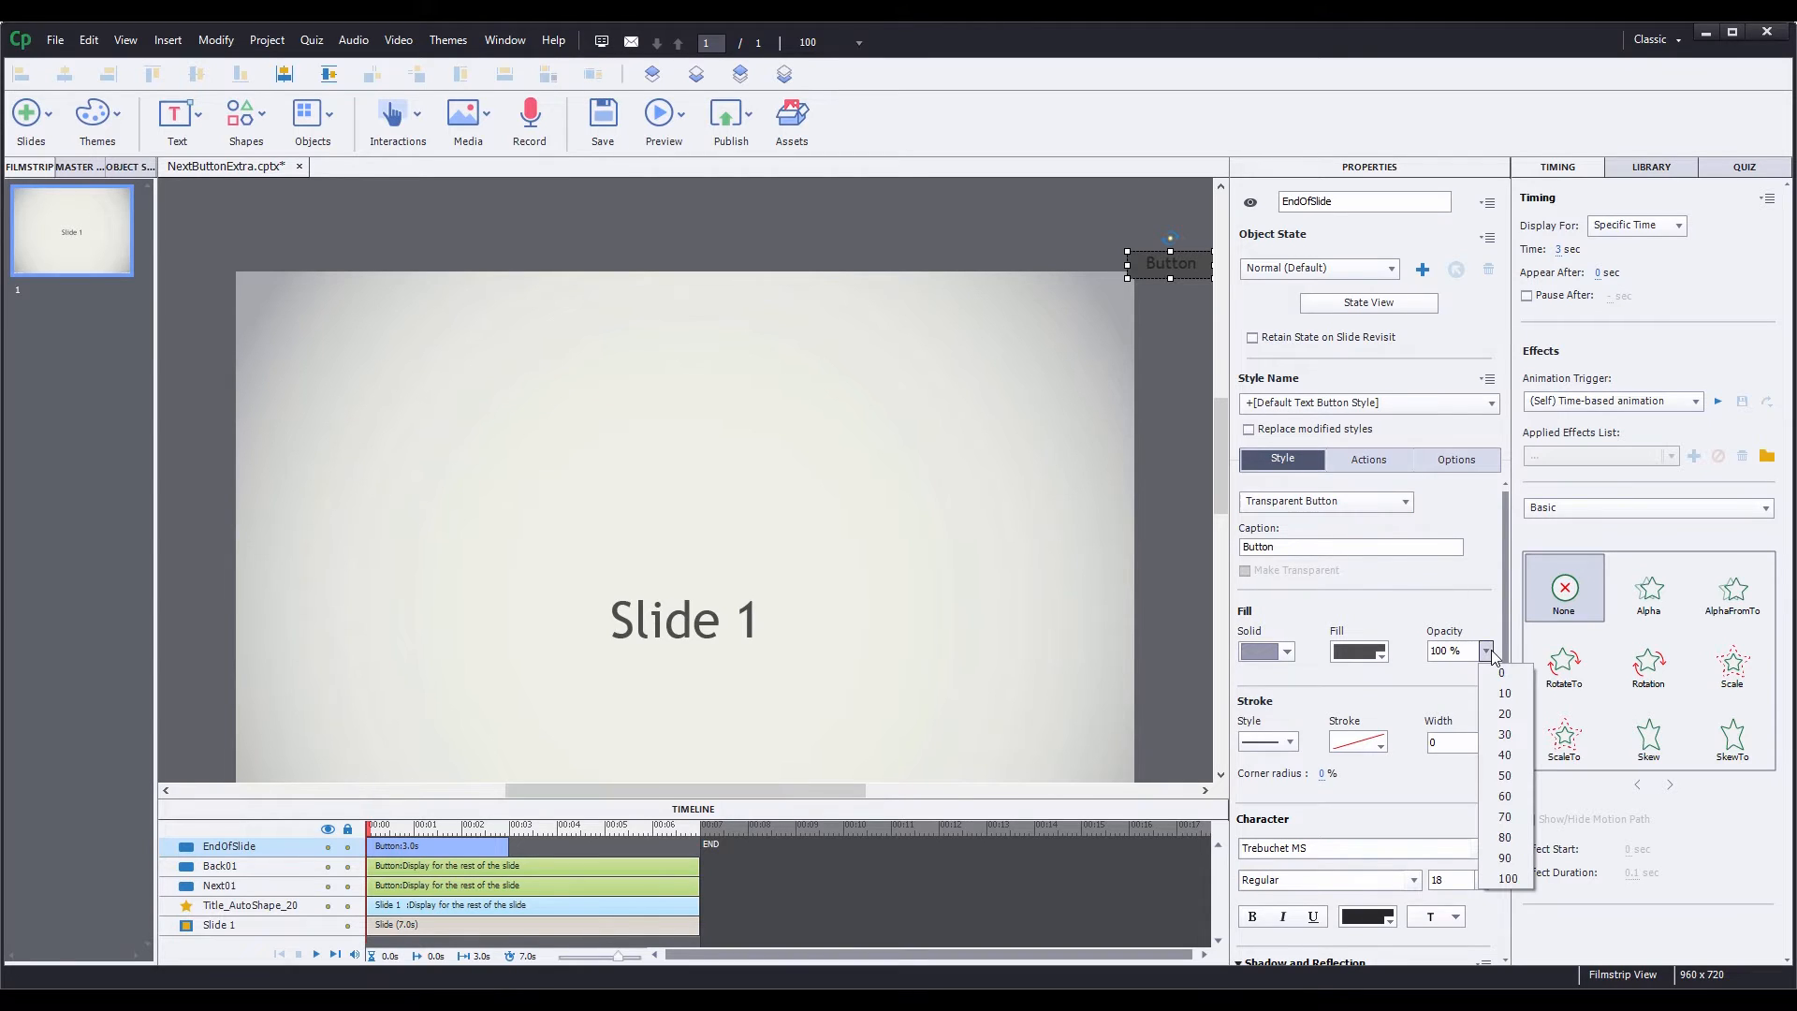
{"action": "left_click", "coordinate": [1501, 672]}
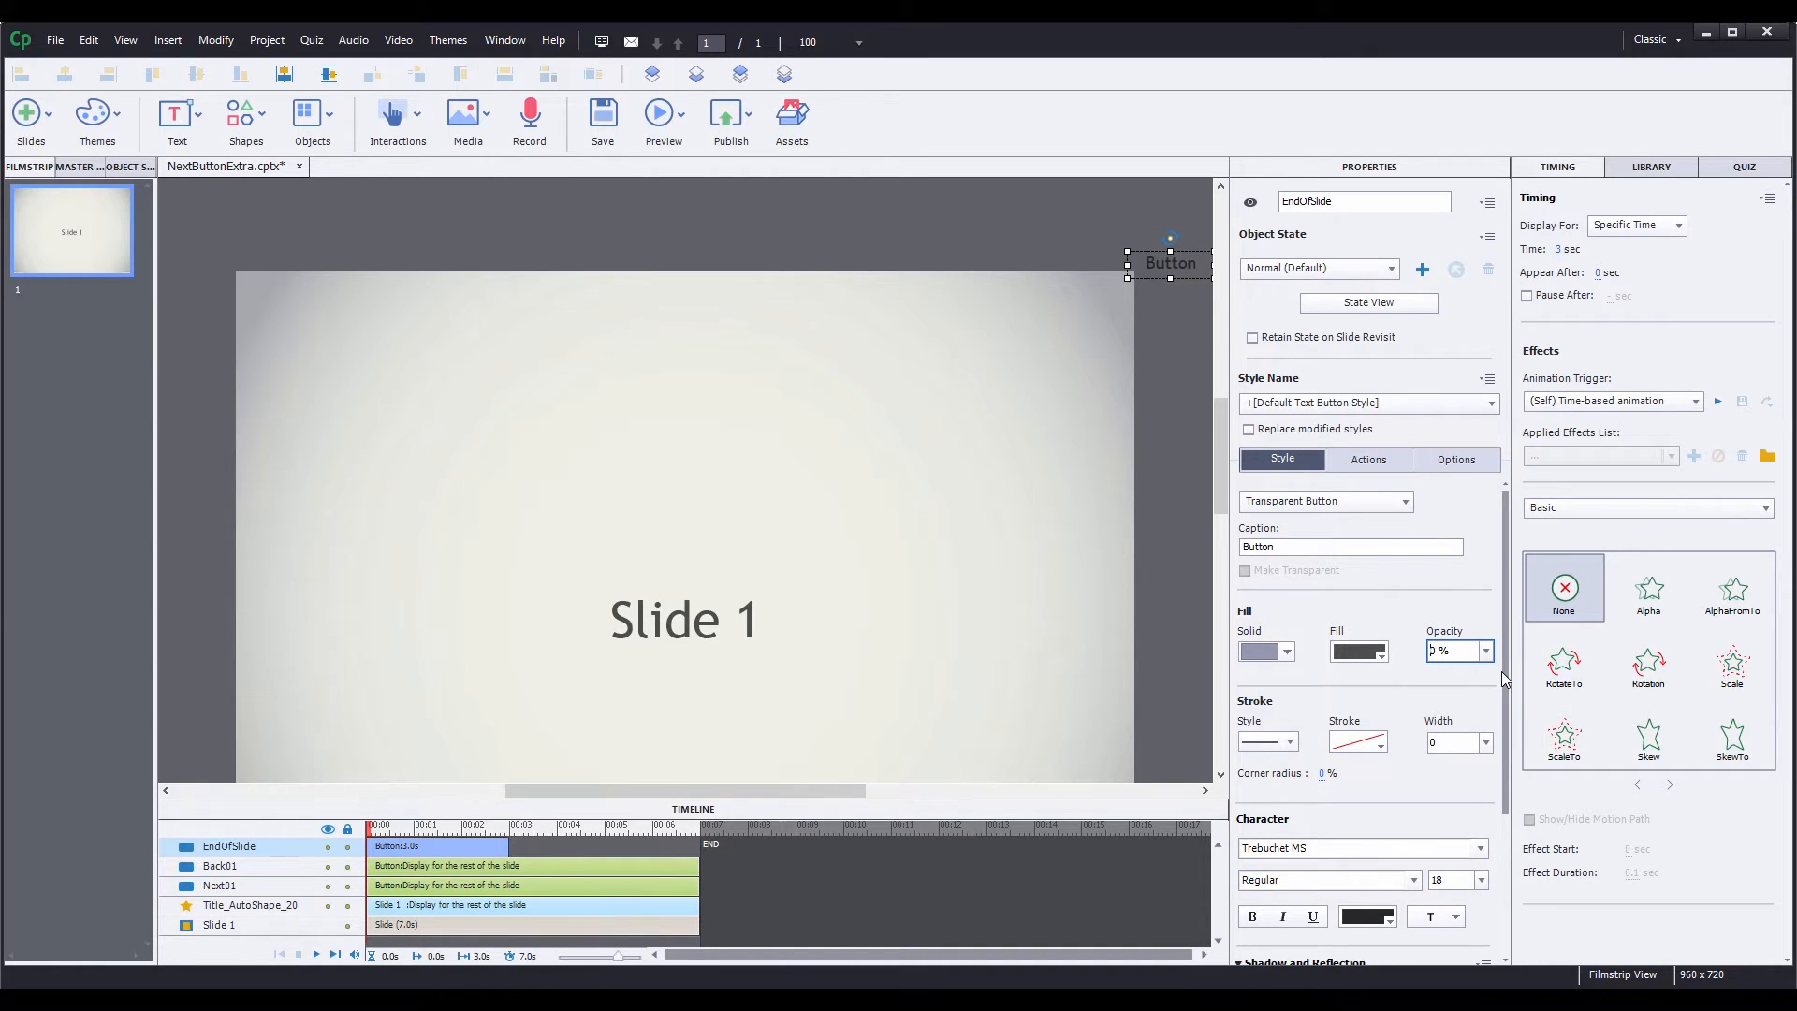
Shift the EndOfSlide button to appear after 4 seconds, ending with the slide, and make it pause after 1.5 seconds.
{"action": "left_click", "coordinate": [427, 845]}
{"action": "left_click_drag", "start_coordinate": [427, 845], "coordinate": [619, 836]}
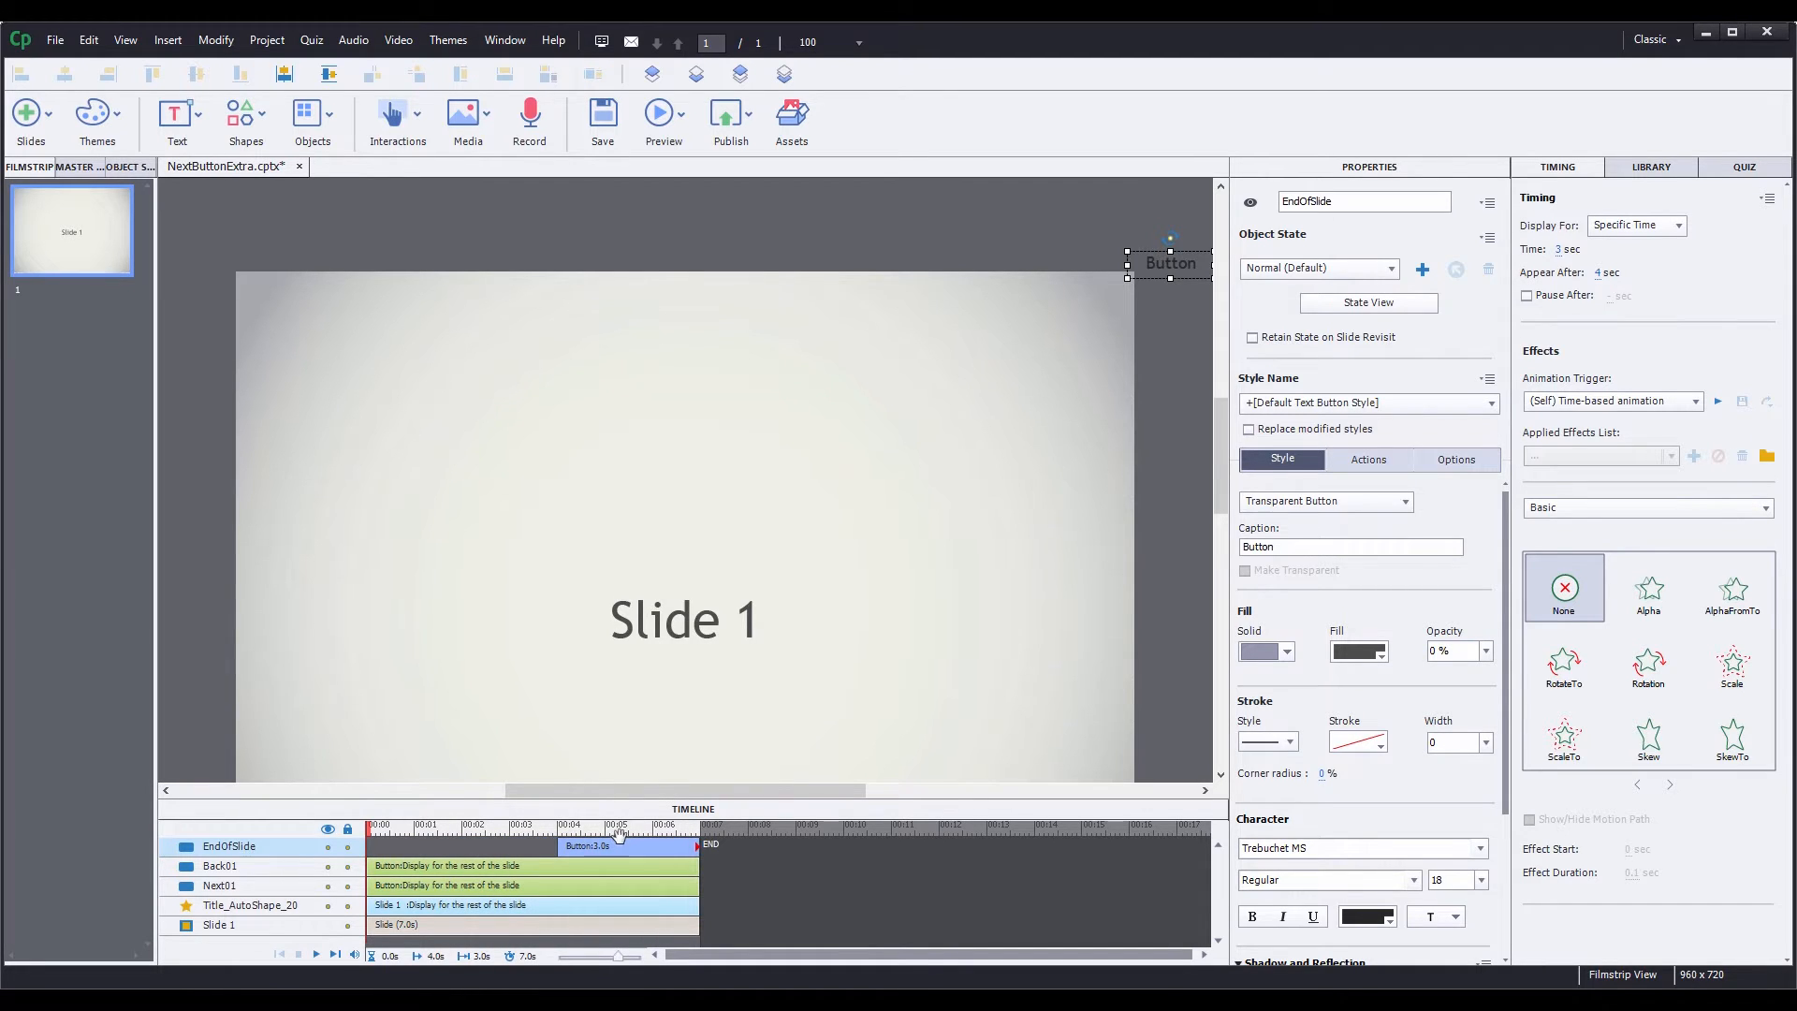
{"action": "left_click", "coordinate": [1526, 296]}
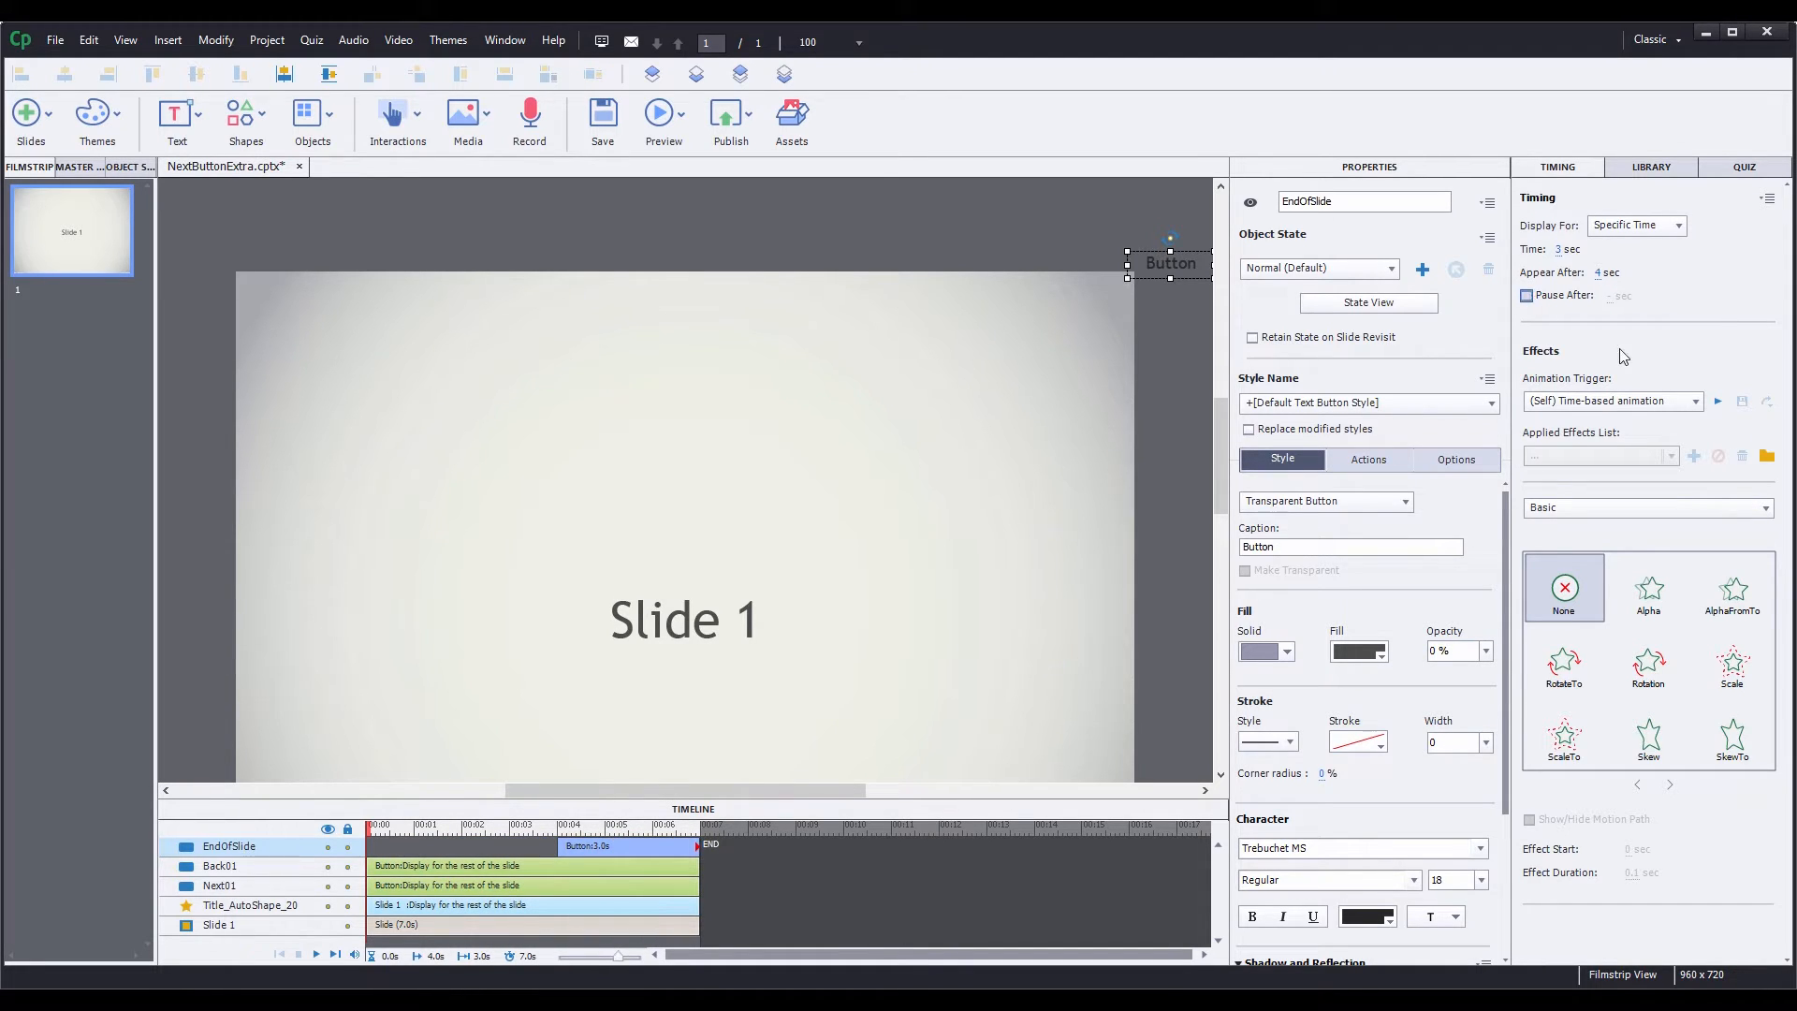
Set the EndOfSlide button's success action to No Action and deselect it.
{"action": "left_click", "coordinate": [1367, 460]}
{"action": "left_click", "coordinate": [1362, 515]}
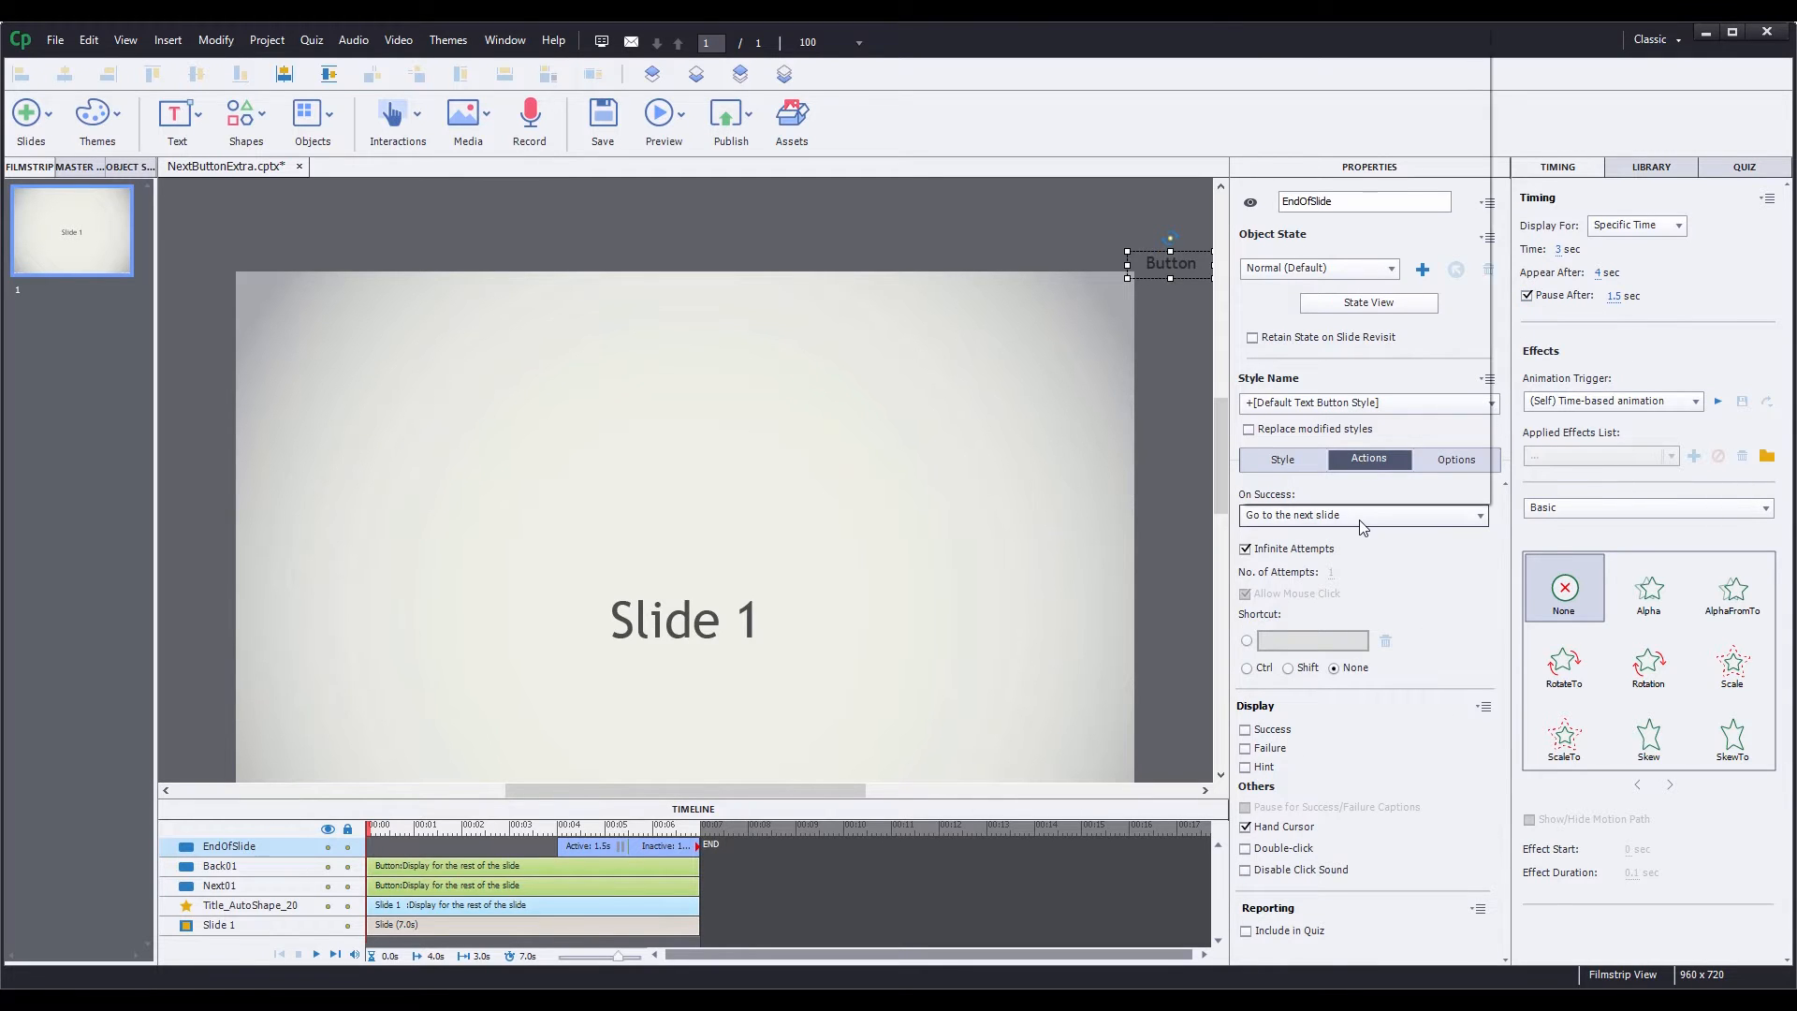
{"action": "scroll", "coordinate": [1333, 309], "scroll_direction": "down", "scroll_amount": 5}
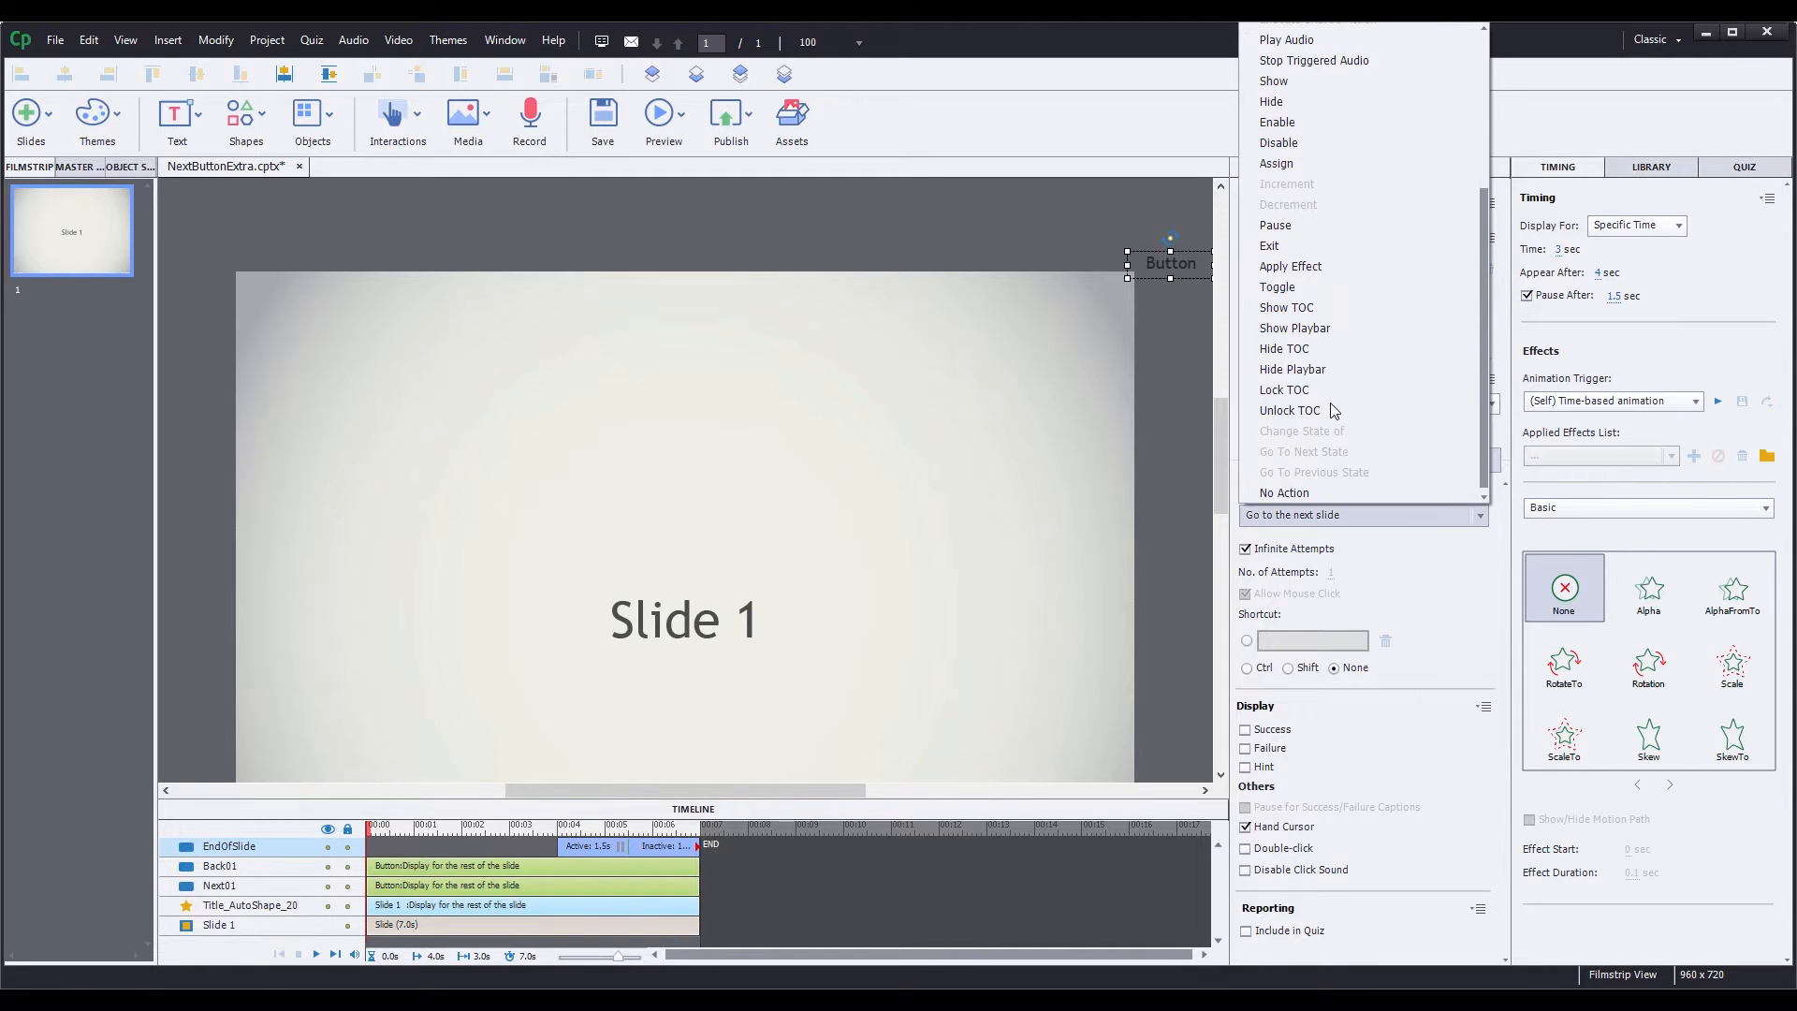
{"action": "left_click", "coordinate": [1320, 492]}
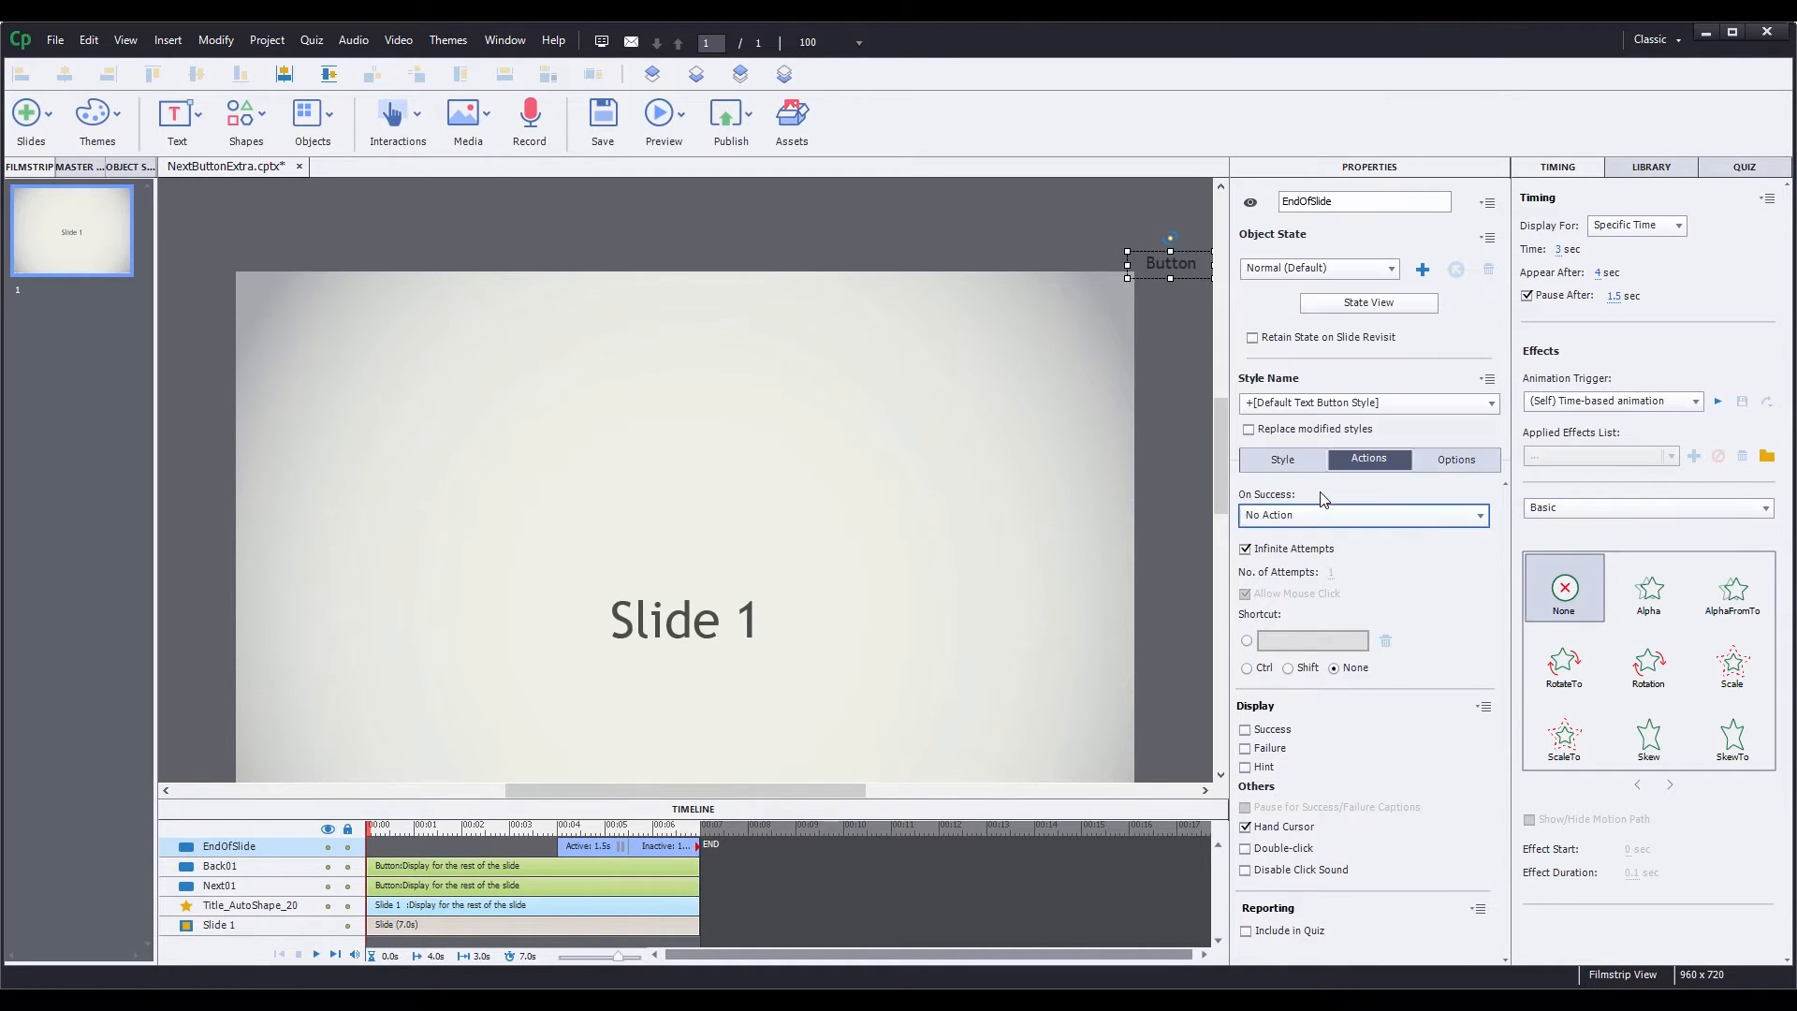
{"action": "left_click", "coordinate": [1179, 475]}
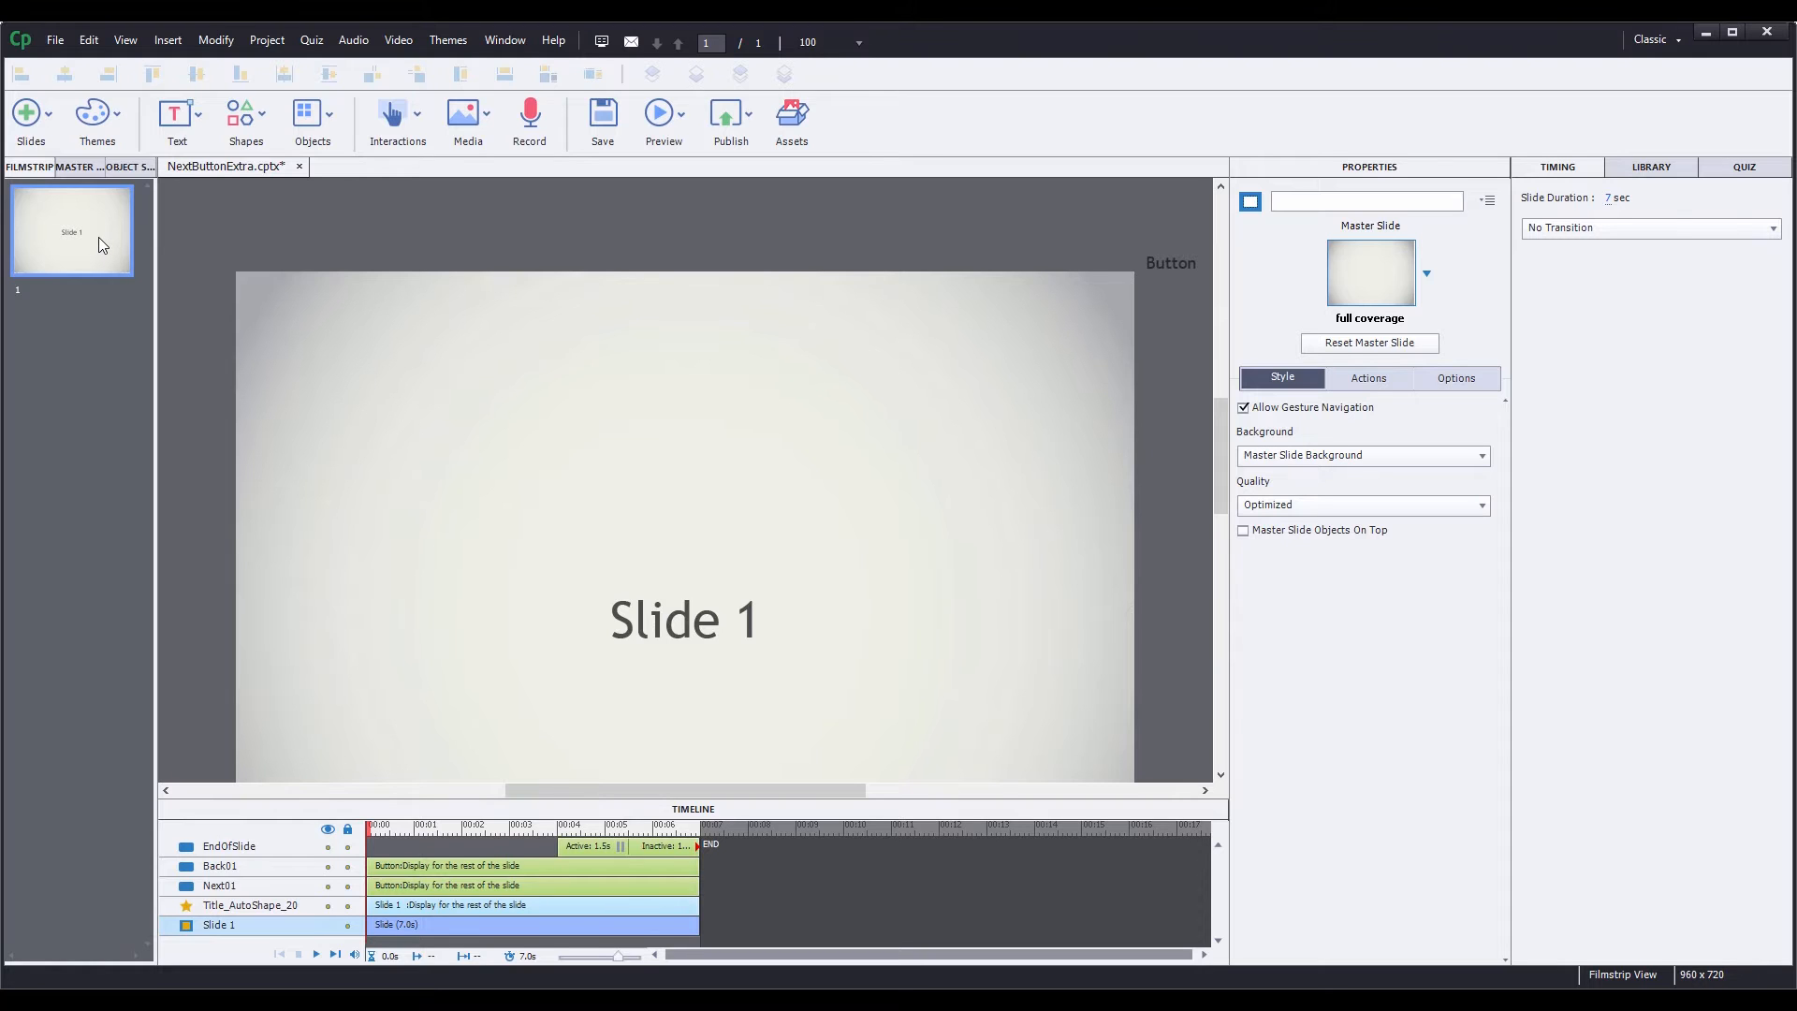
Duplicate slide 1 three times.
{"action": "key", "text": "ctrl+d"}
{"action": "key", "text": "ctrl+d"}
{"action": "key", "text": "ctrl+d"}
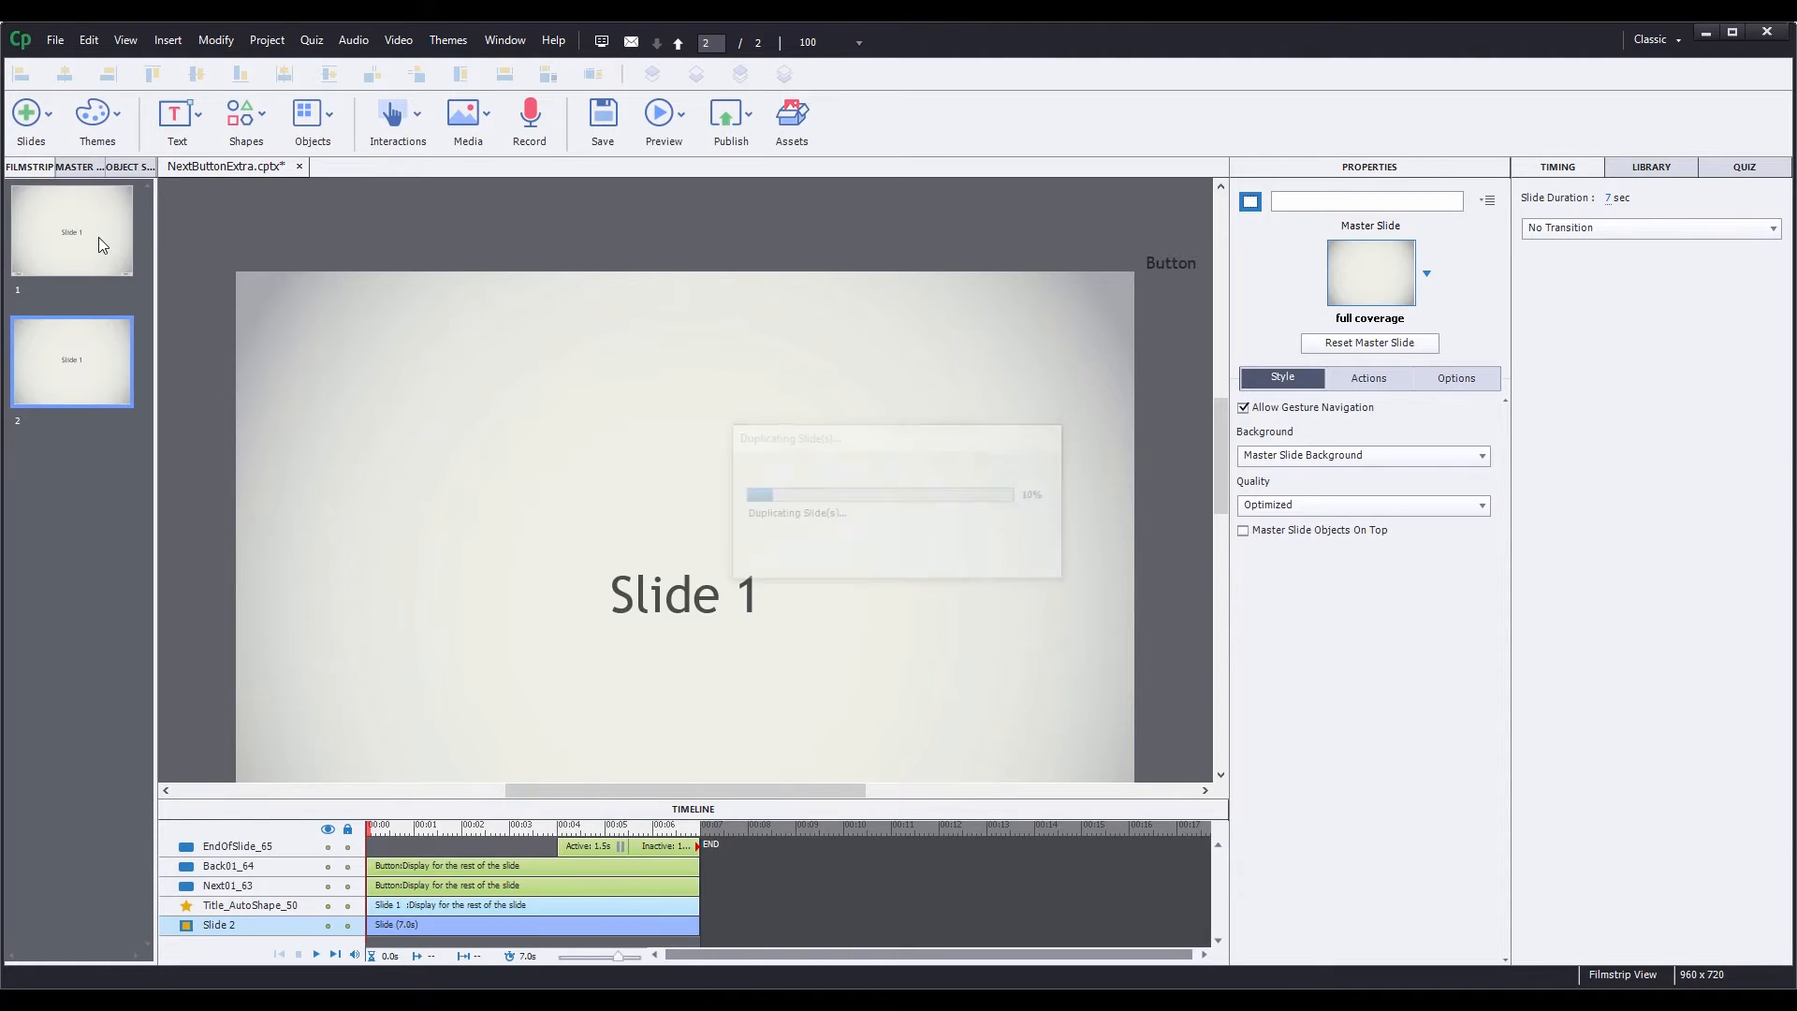
Retitle the three duplicated slides "Slide 4", "Slide 3" and "Slide 2" to match their positions.
{"action": "left_click", "coordinate": [730, 589]}
{"action": "double_click", "coordinate": [749, 593]}
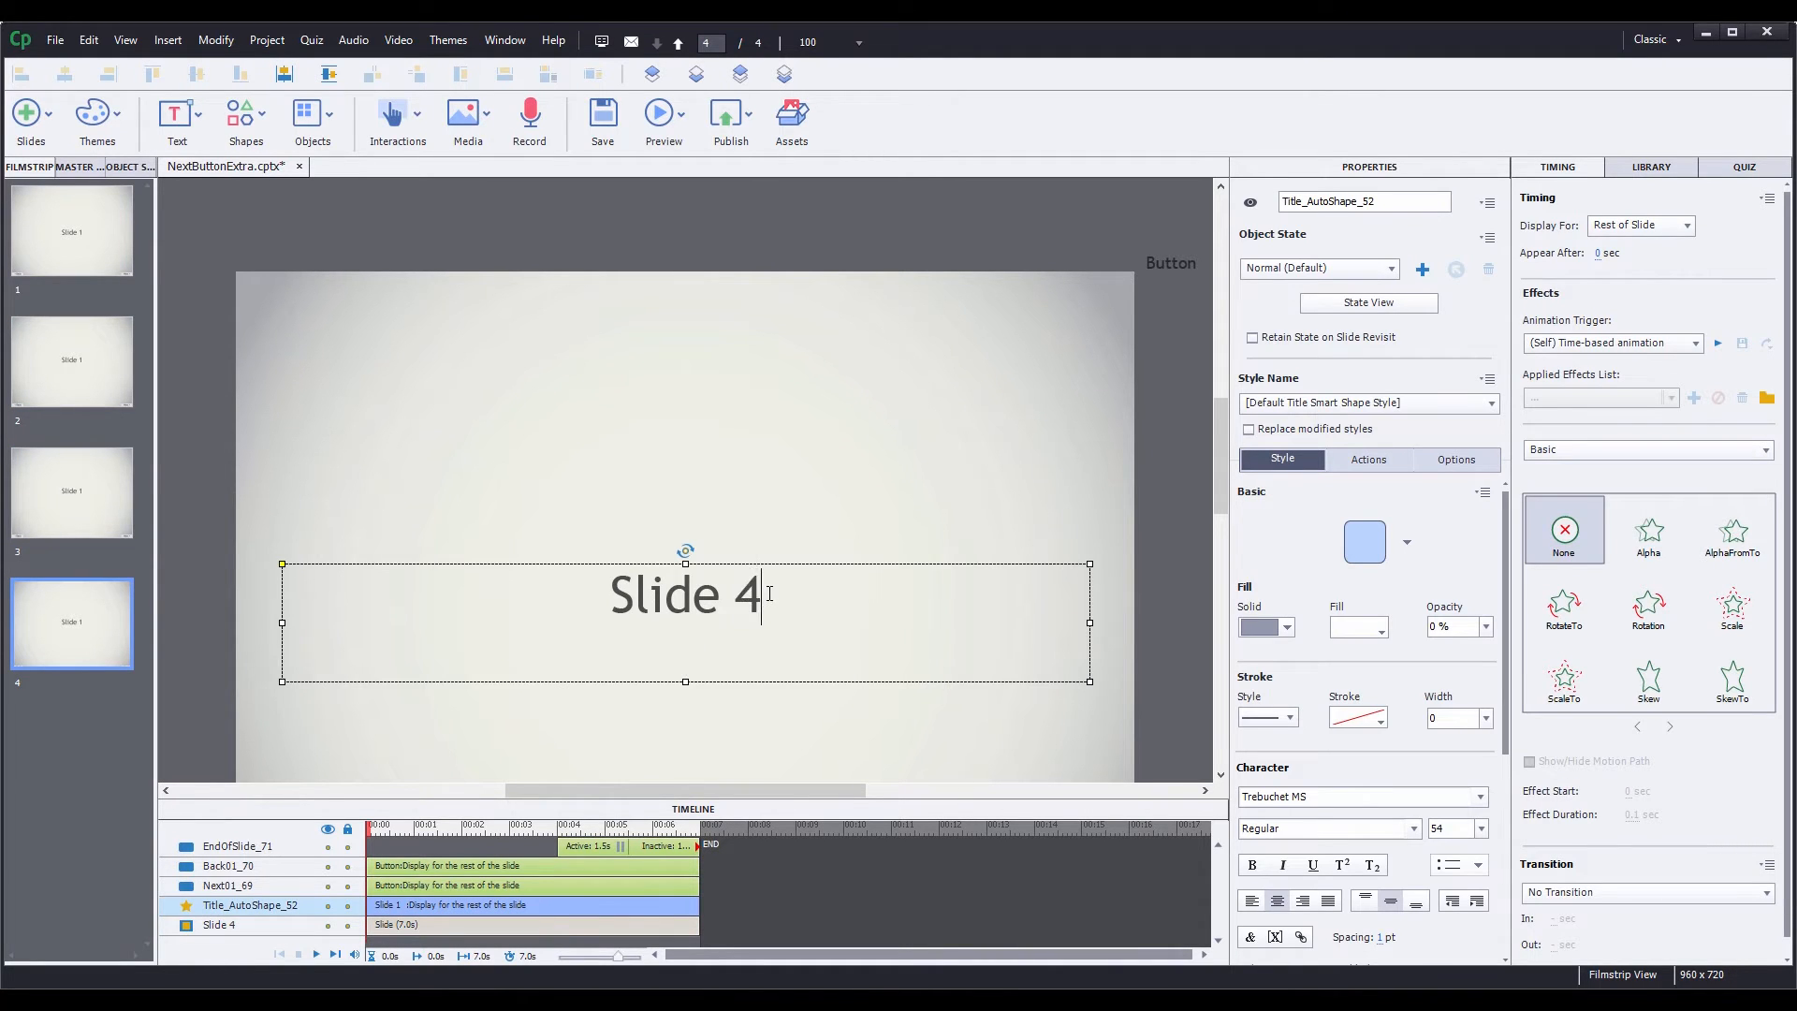
{"action": "left_click", "coordinate": [54, 482]}
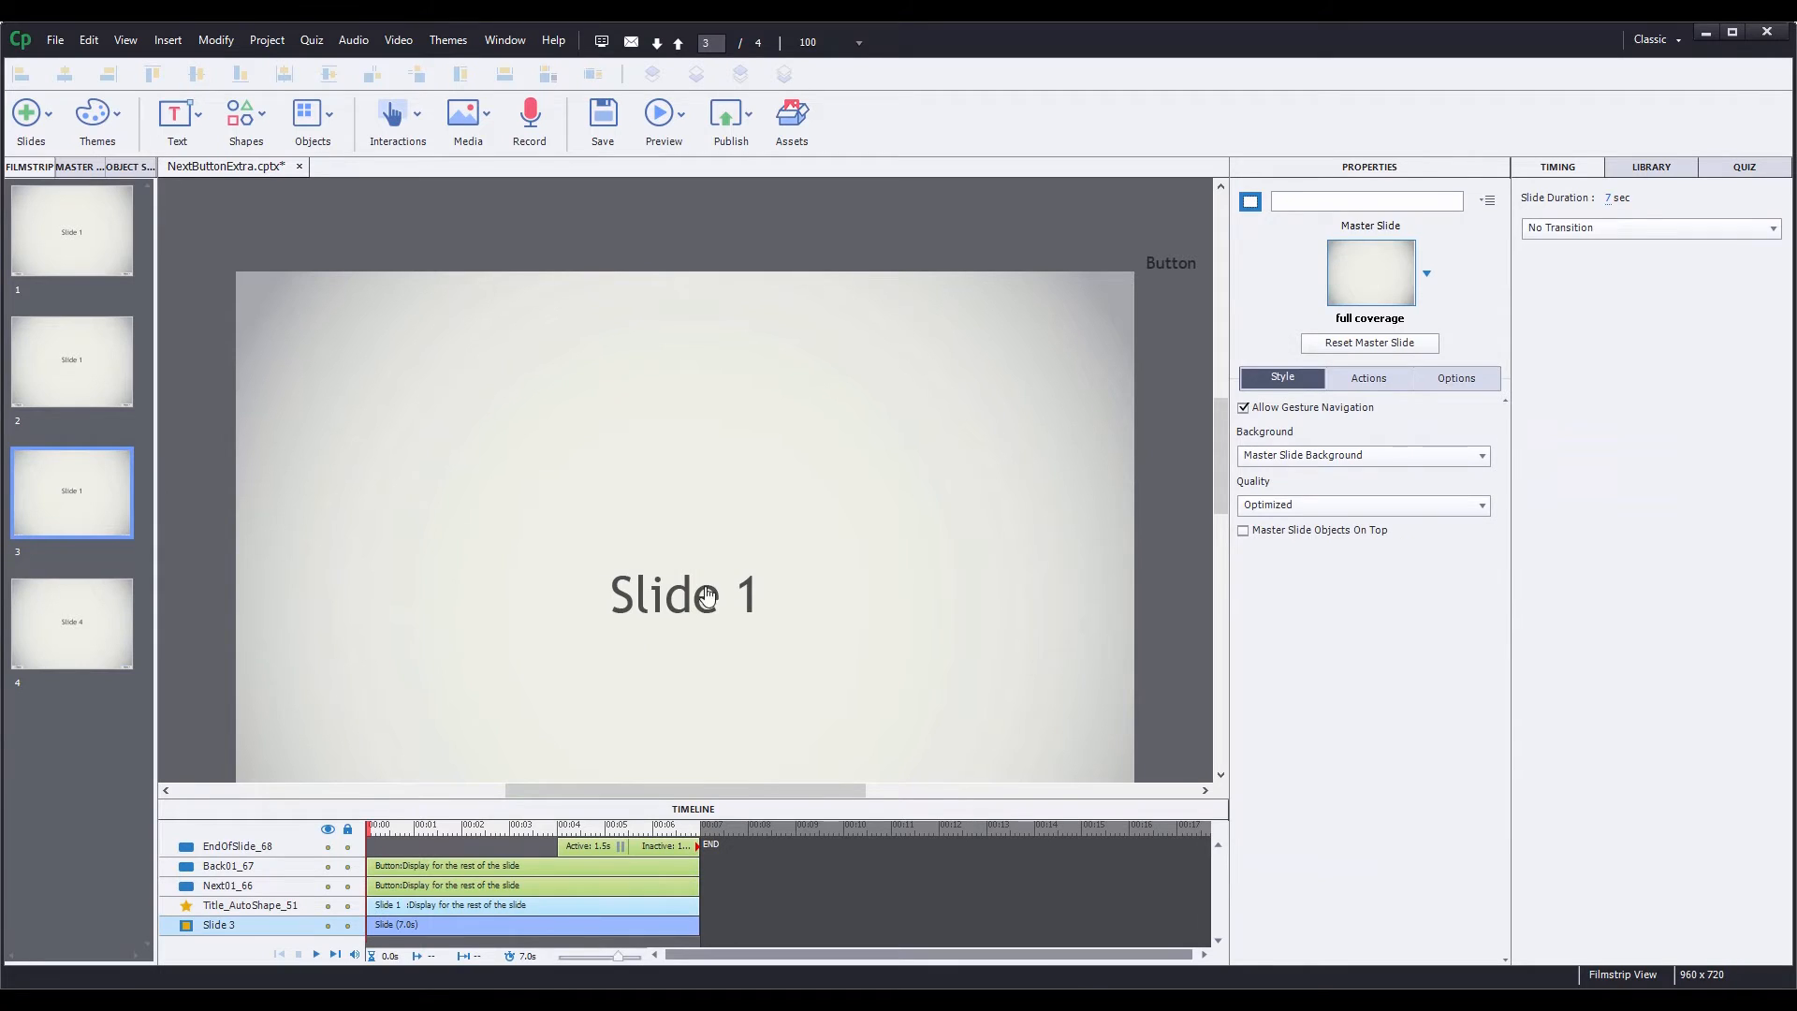
{"action": "double_click", "coordinate": [695, 595]}
{"action": "double_click", "coordinate": [748, 588]}
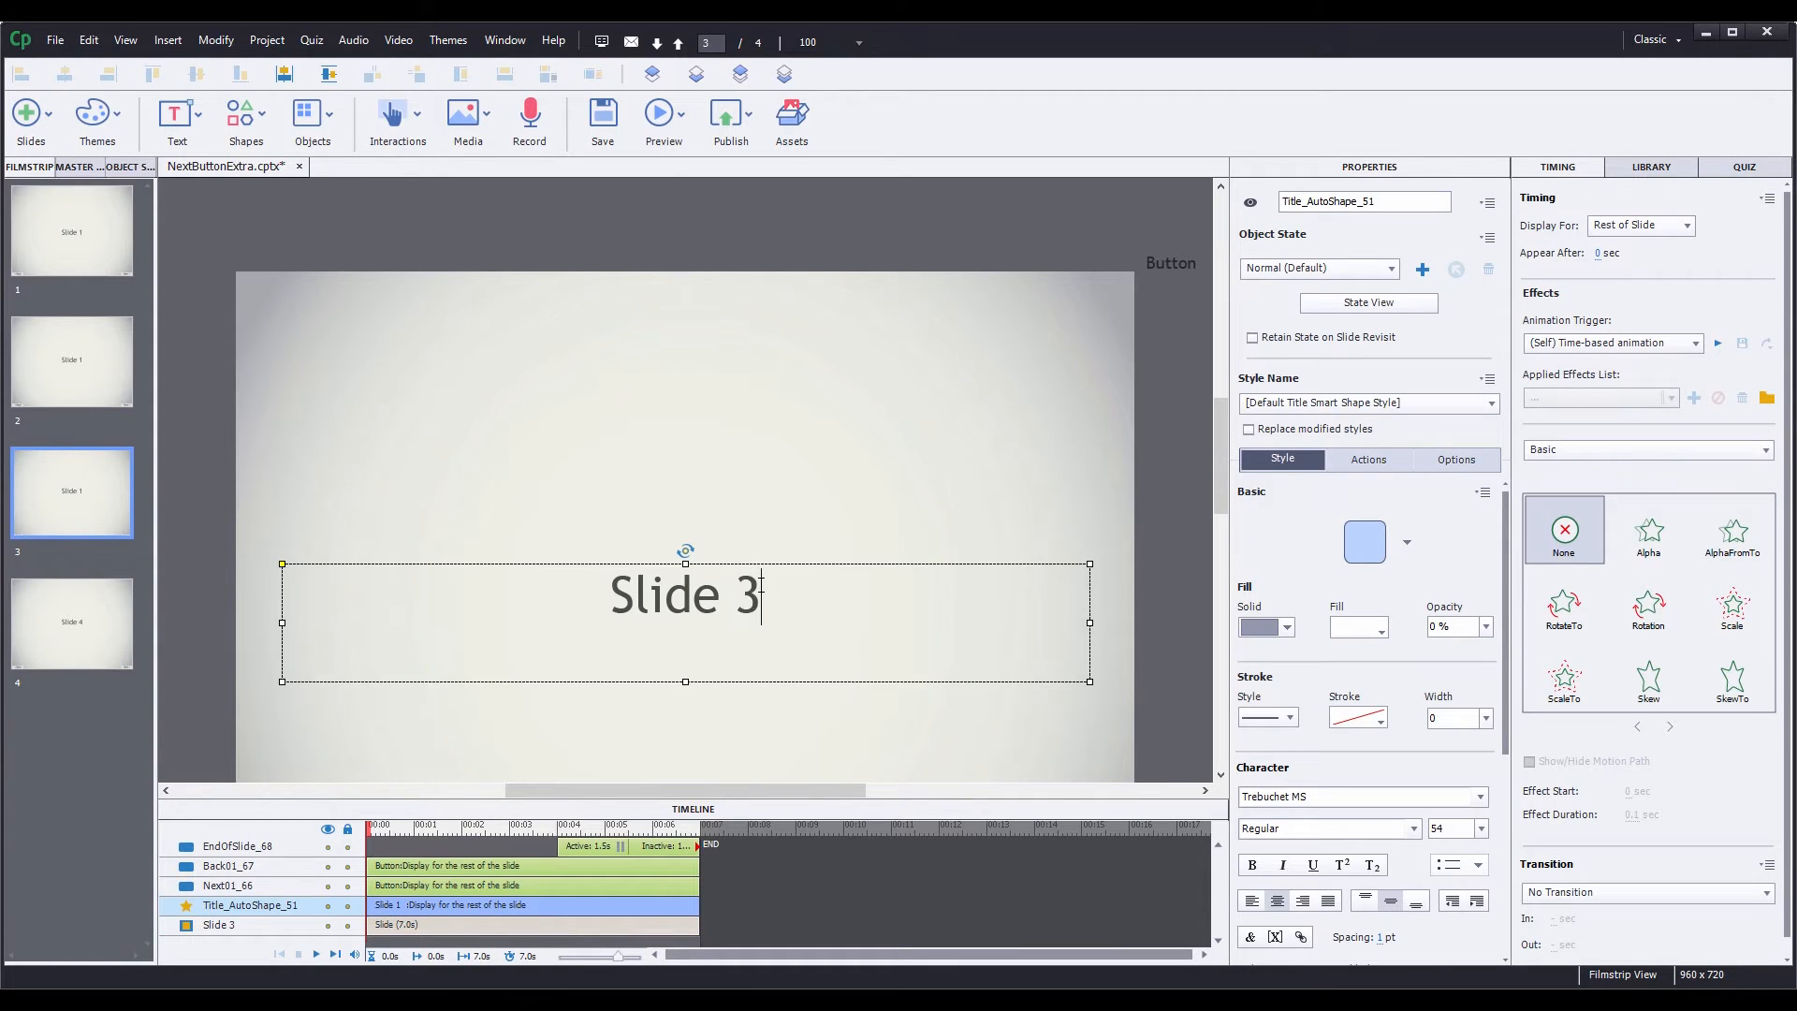
{"action": "left_click", "coordinate": [71, 361]}
{"action": "double_click", "coordinate": [722, 591]}
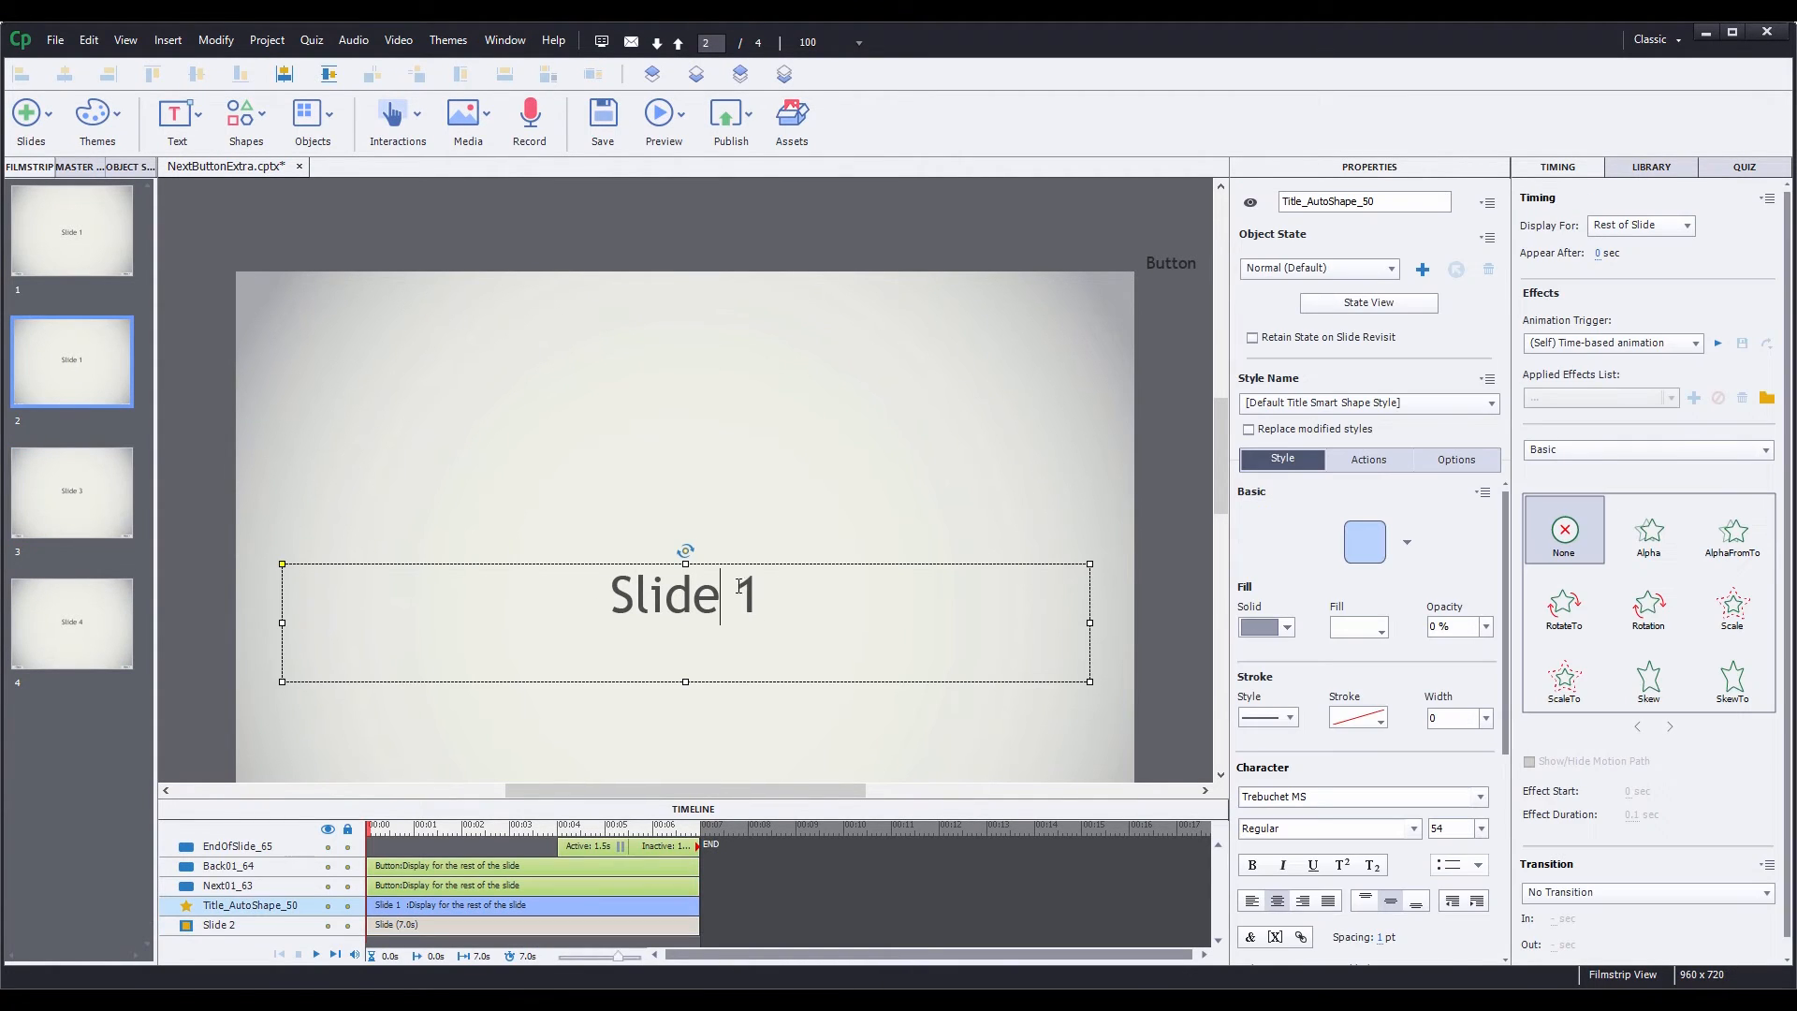
{"action": "double_click", "coordinate": [746, 588]}
{"action": "type", "text": "2"}
Create a user variable named xcmndShow with no value.
{"action": "left_click", "coordinate": [88, 242]}
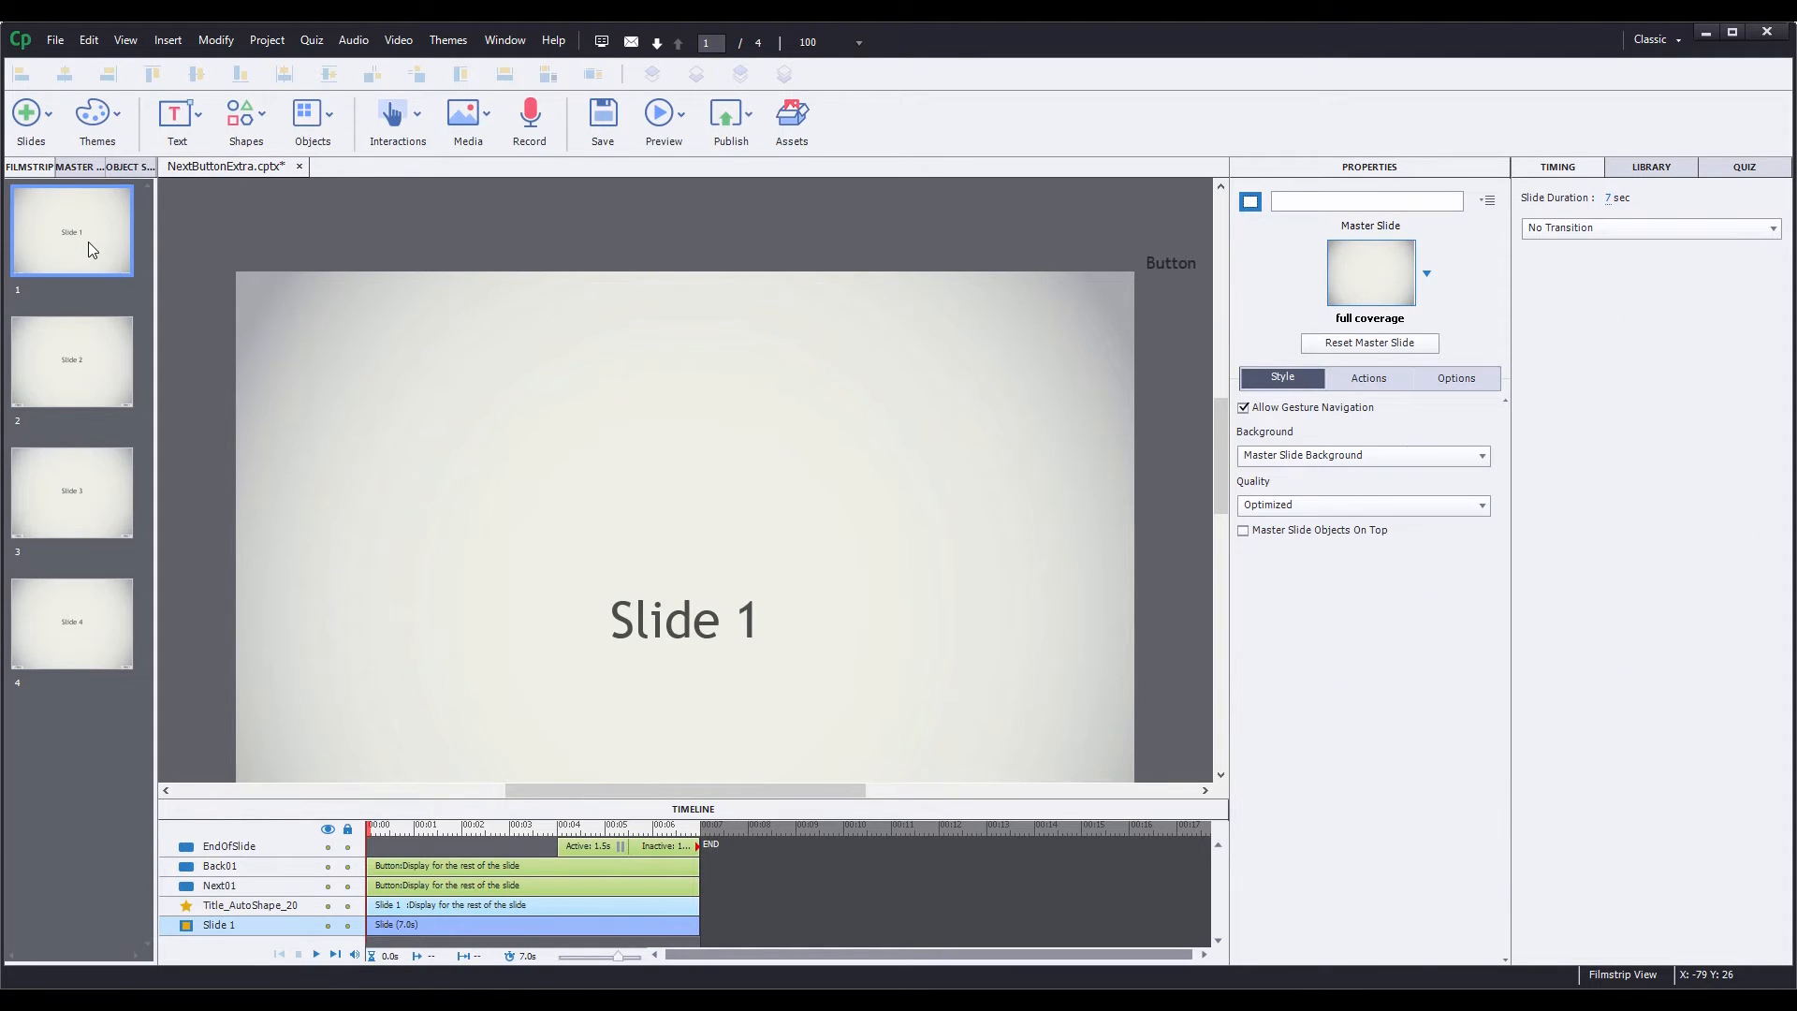
{"action": "left_click", "coordinate": [266, 40]}
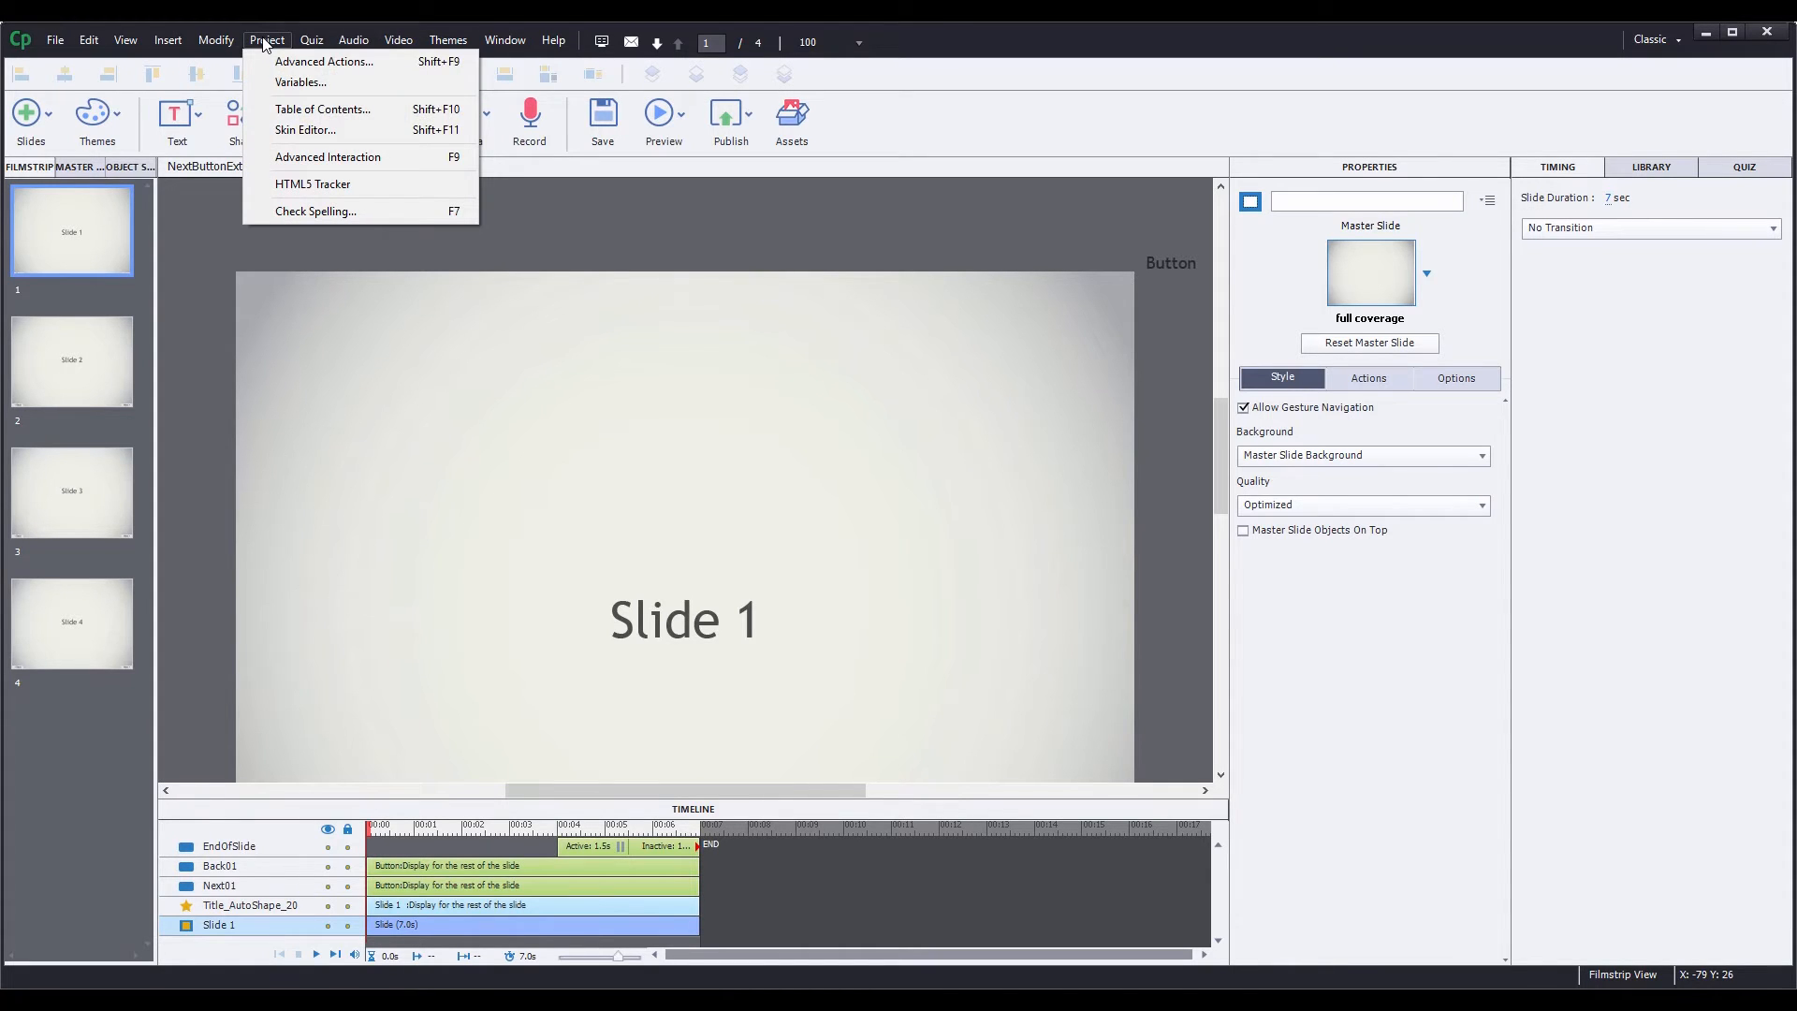
{"action": "left_click", "coordinate": [319, 83]}
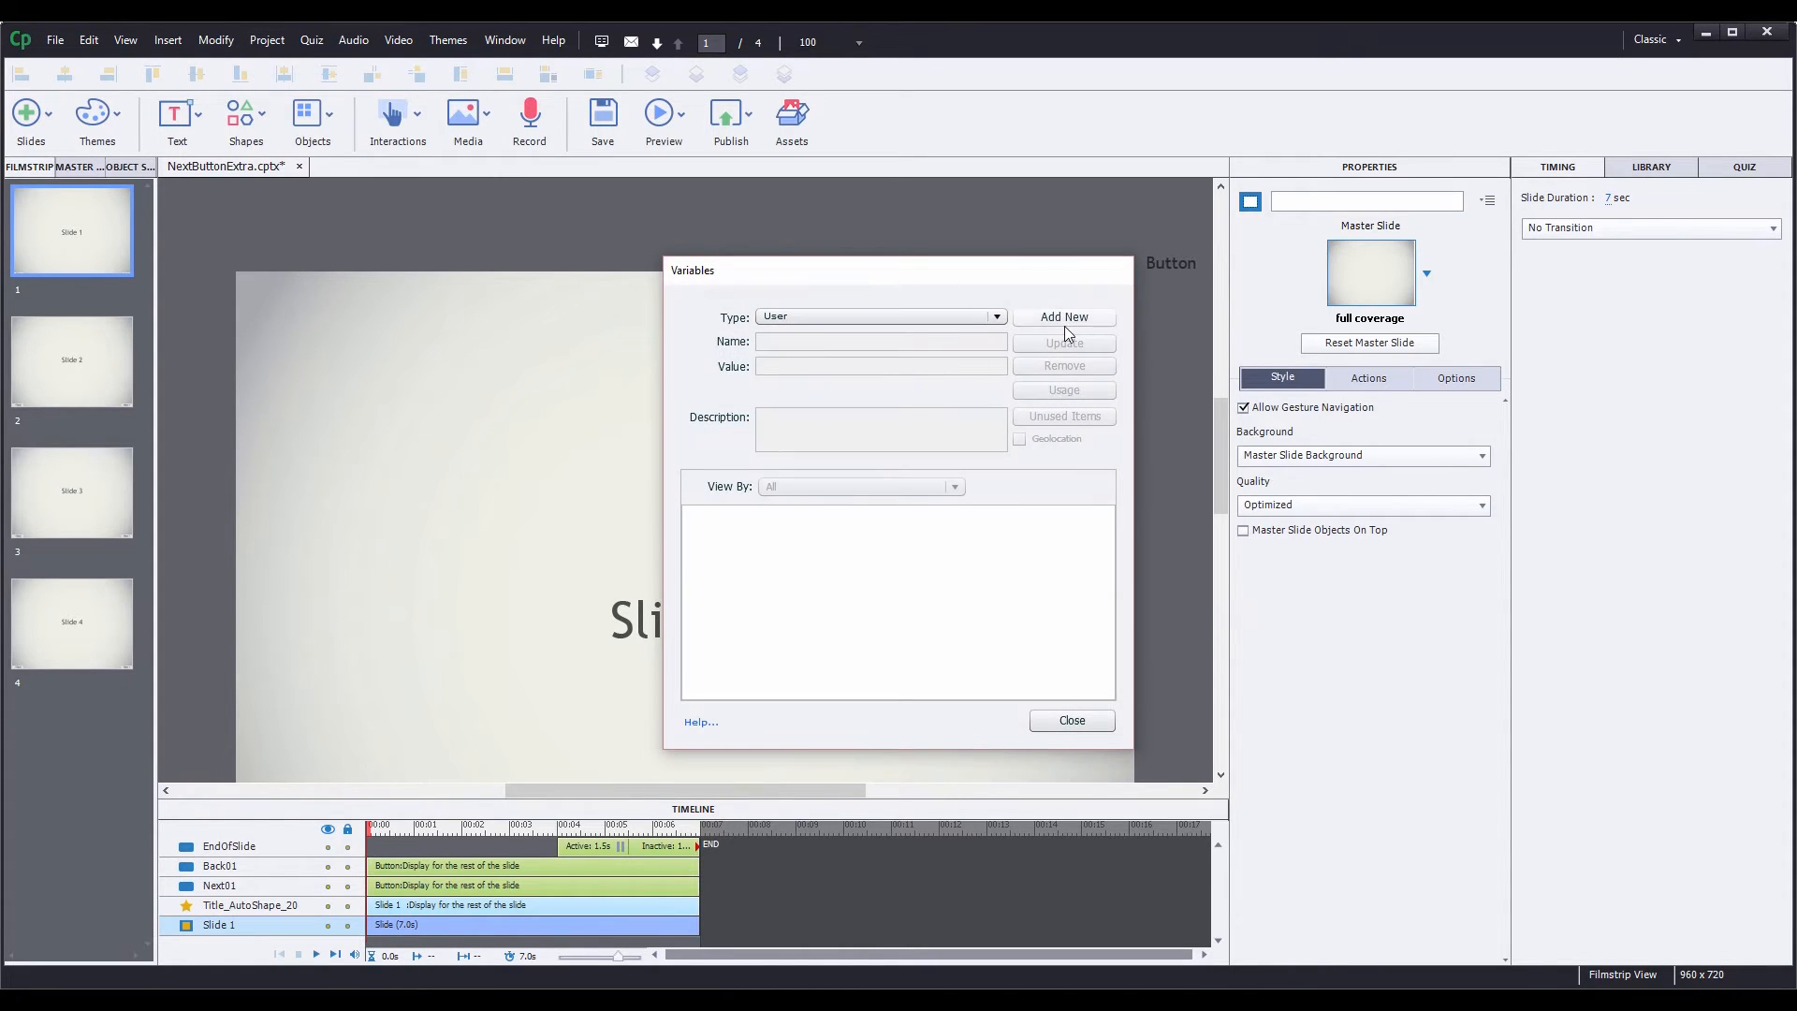
{"action": "left_click", "coordinate": [1065, 322]}
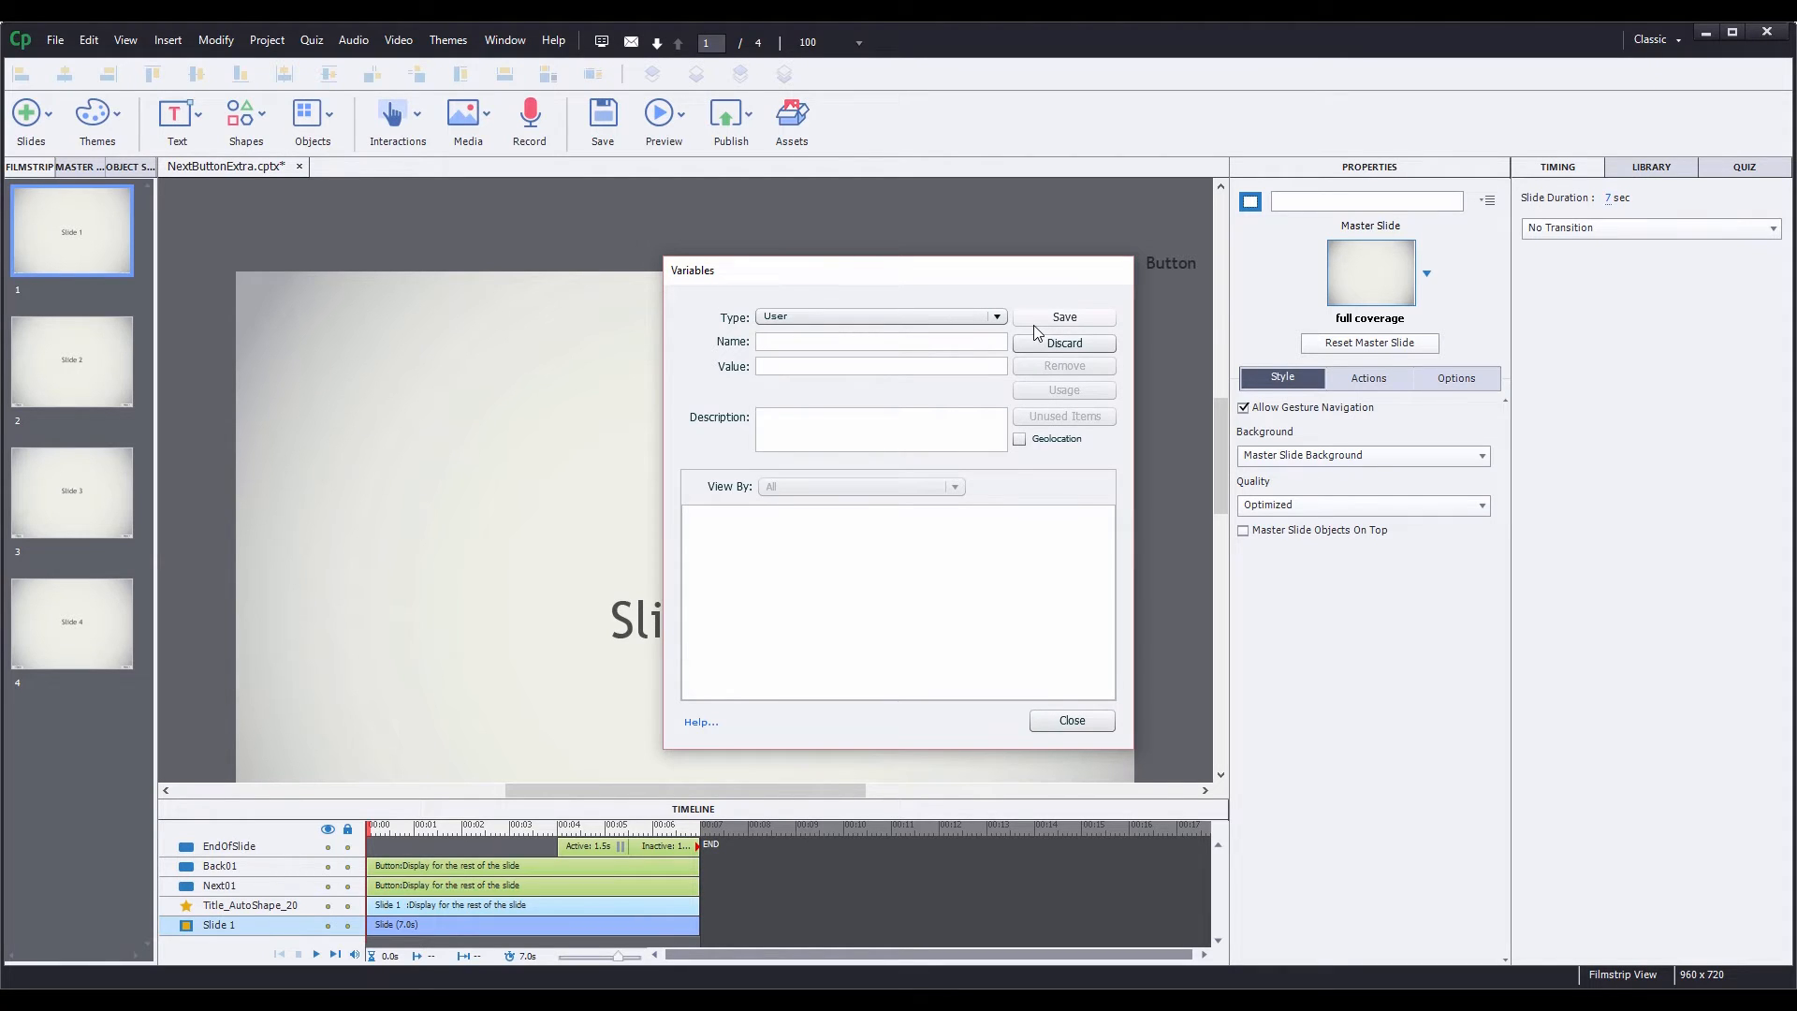
{"action": "type", "text": "xcmndShow"}
{"action": "left_click", "coordinate": [1076, 322]}
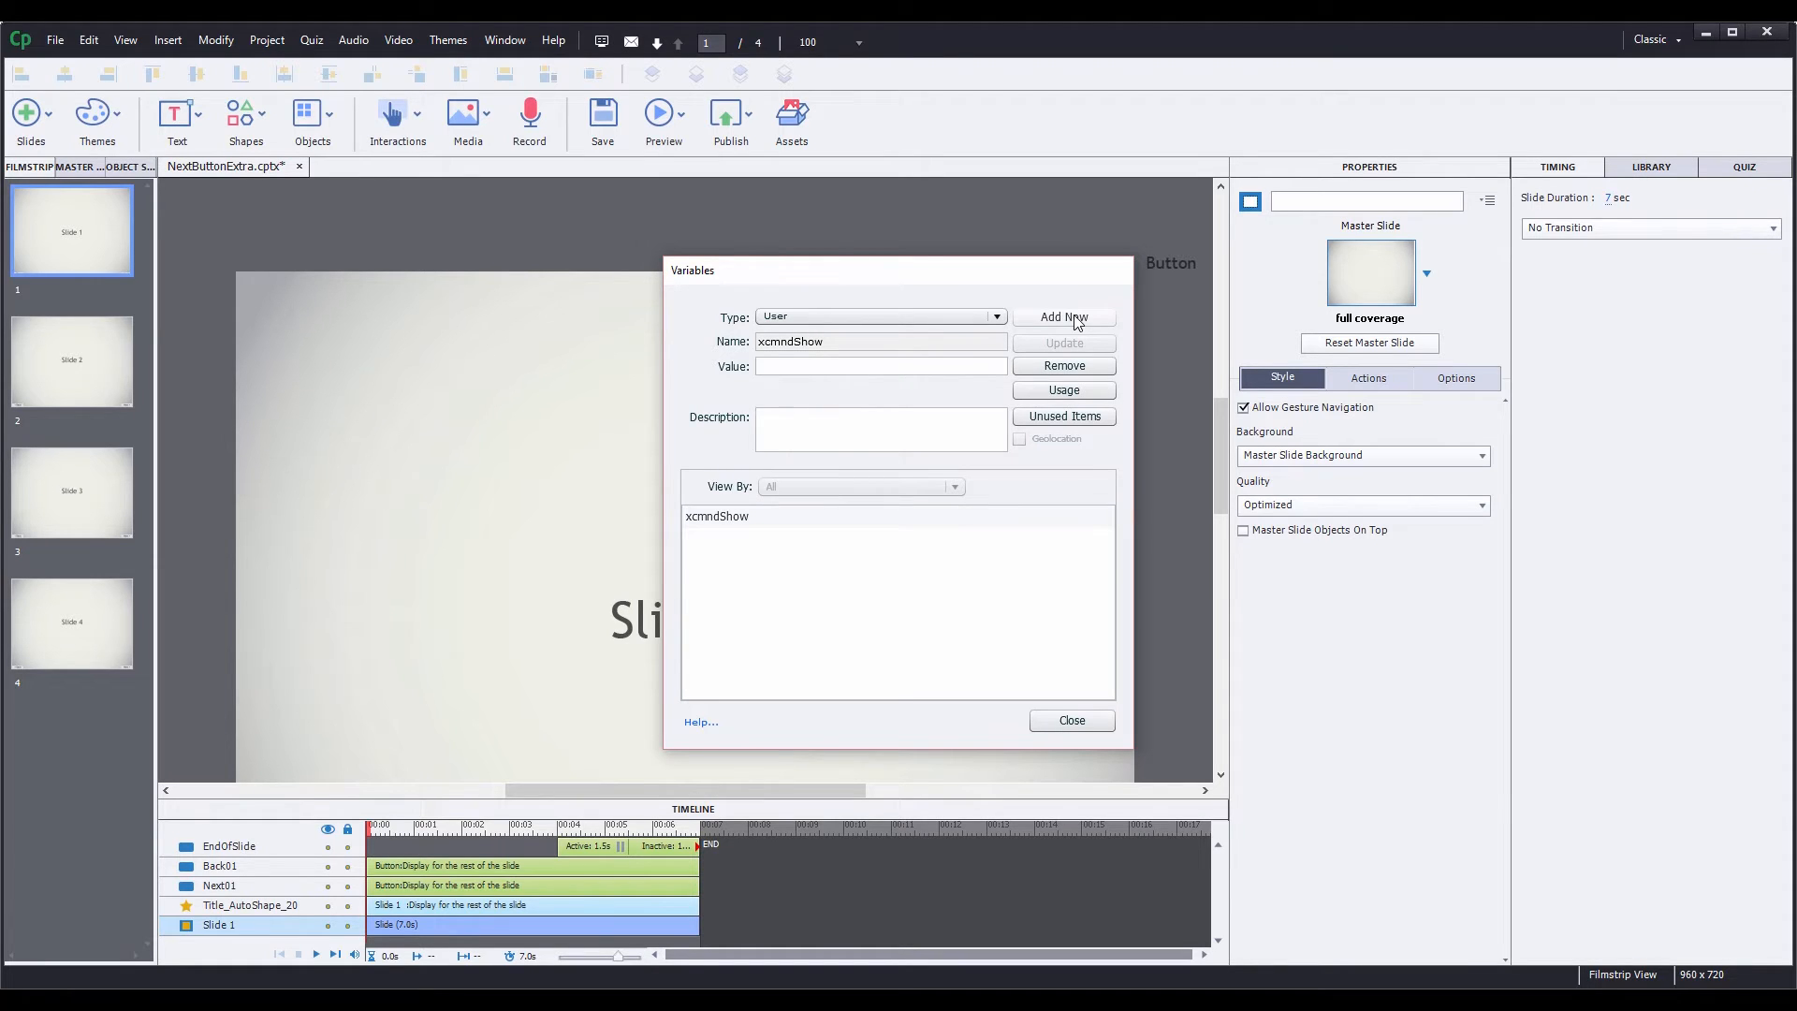
Add a second user variable named xcmndAddEventListener with no value and finish editing the variables.
{"action": "left_click", "coordinate": [1076, 322]}
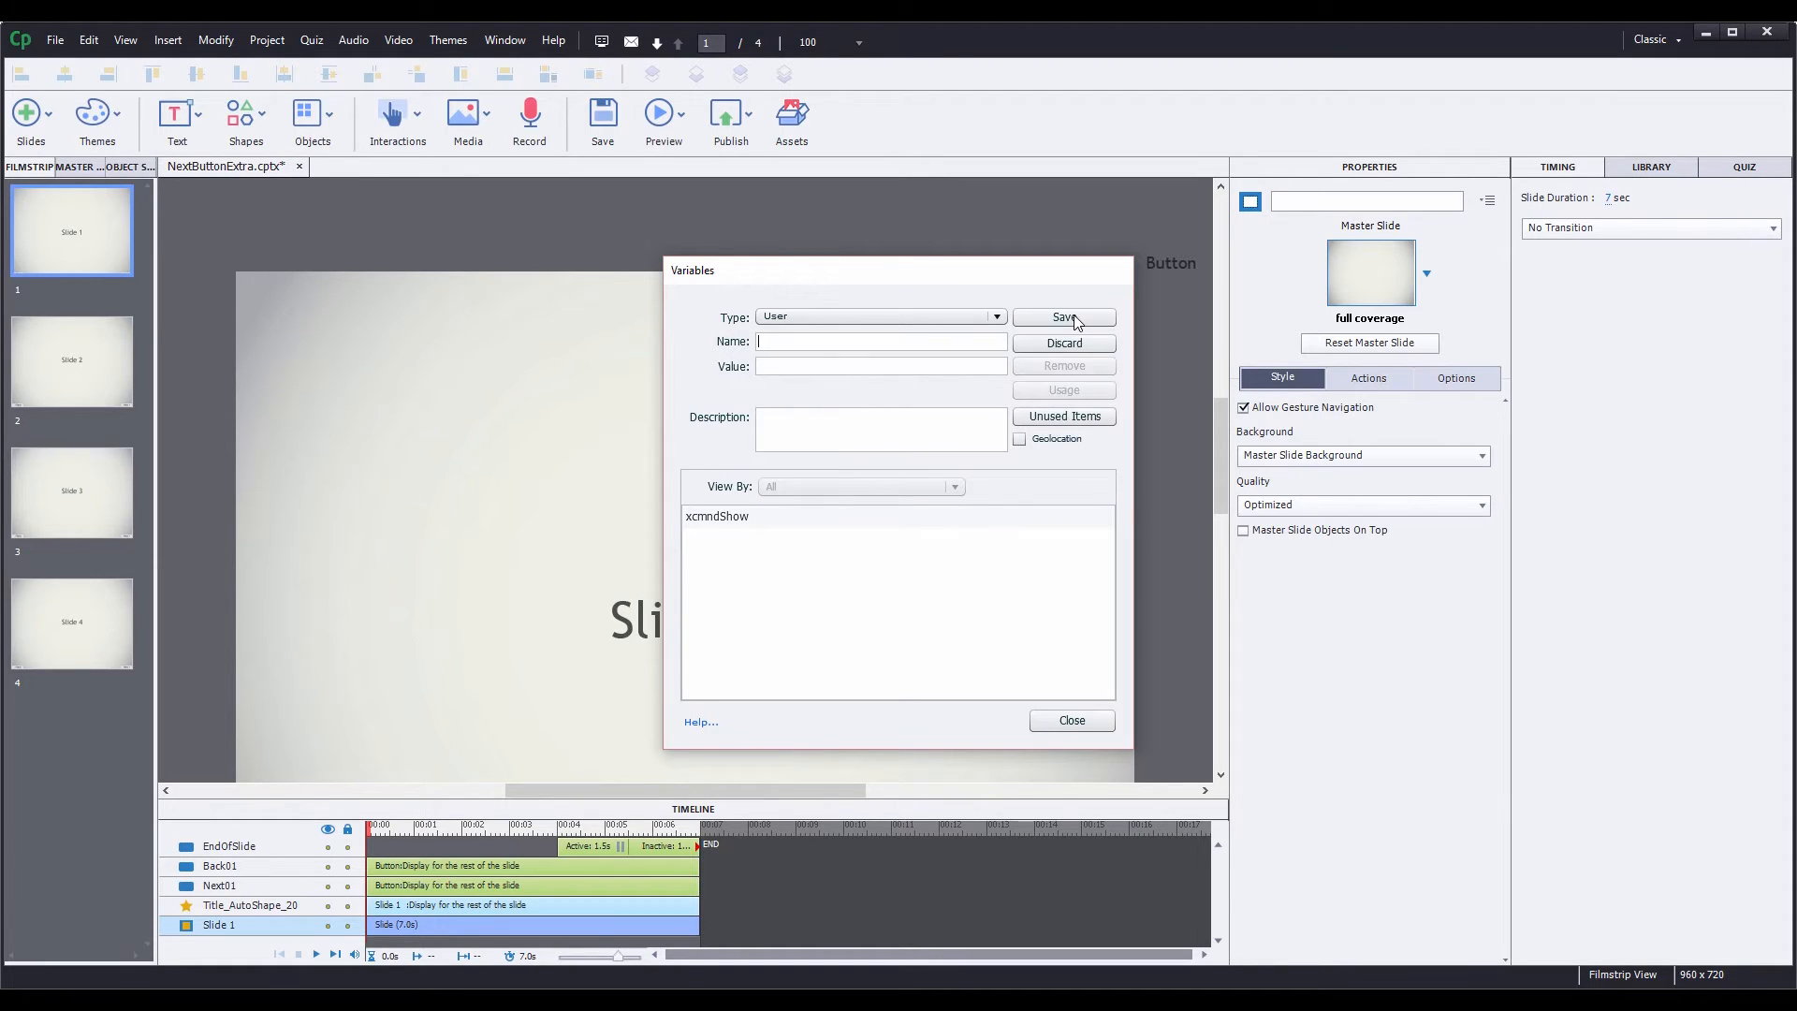
{"action": "type", "text": "xcmndAddEventListener"}
{"action": "left_click", "coordinate": [1075, 319]}
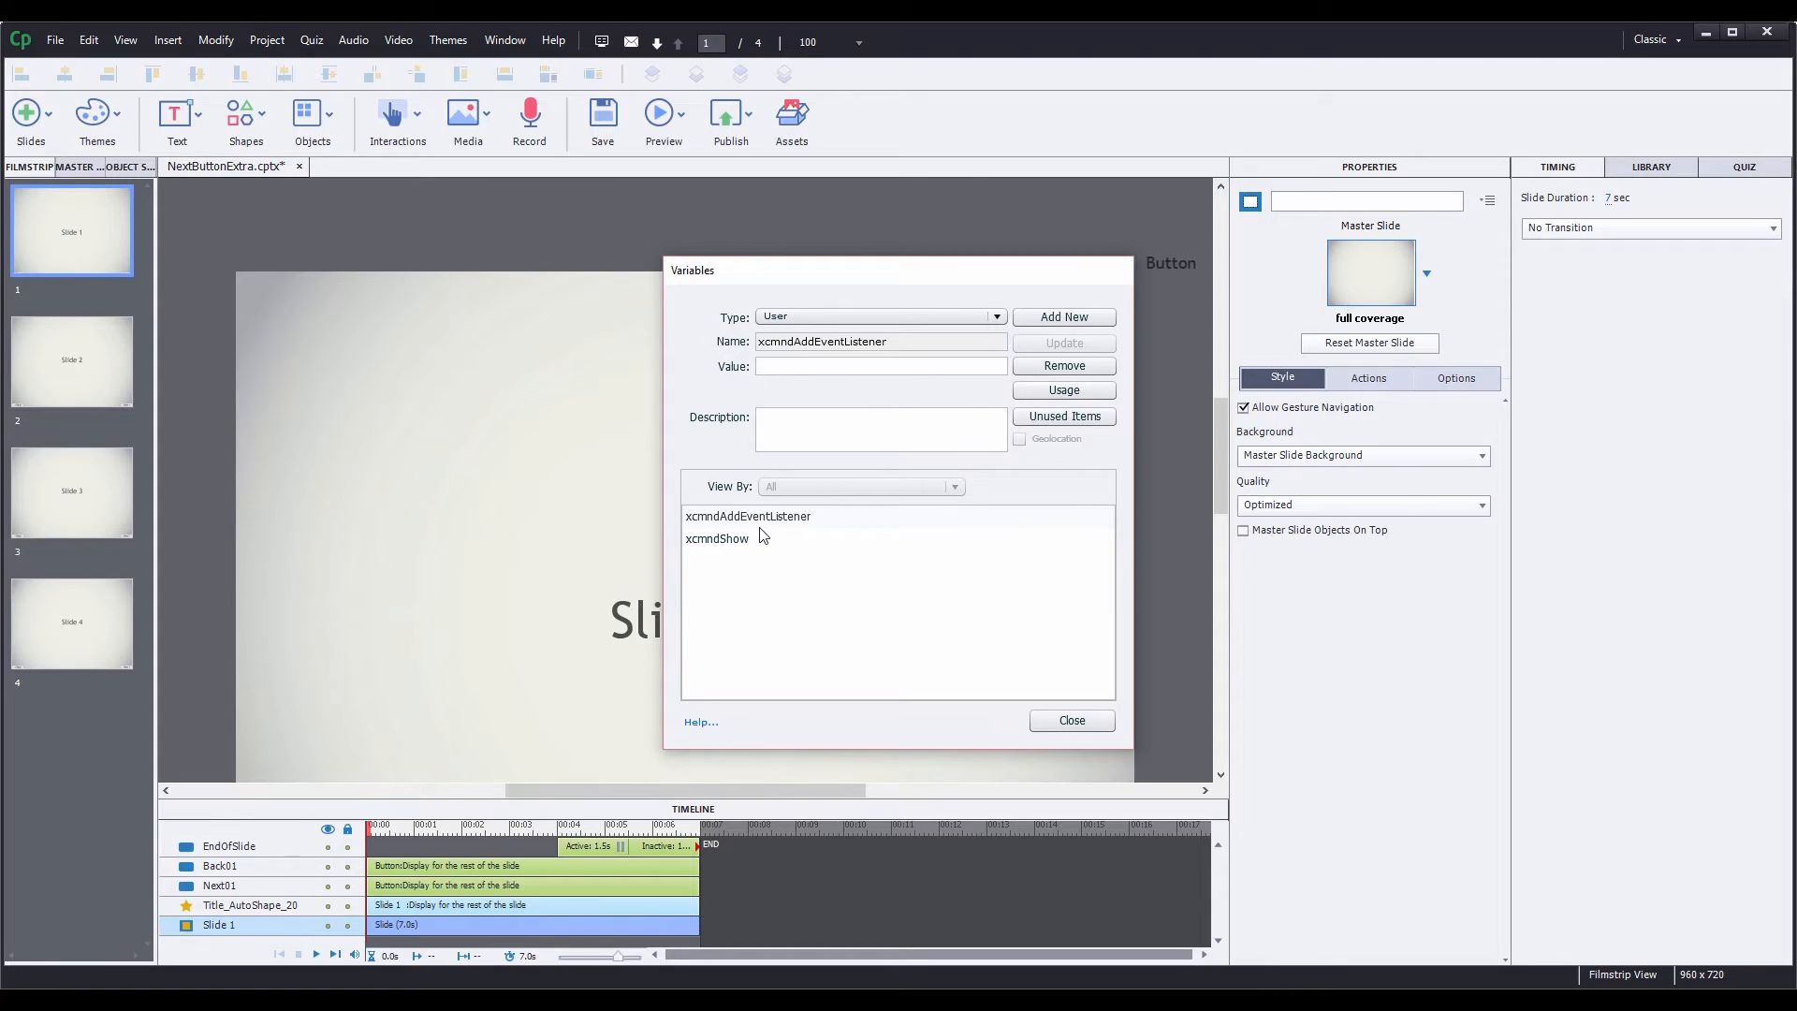
{"action": "left_click", "coordinate": [734, 543]}
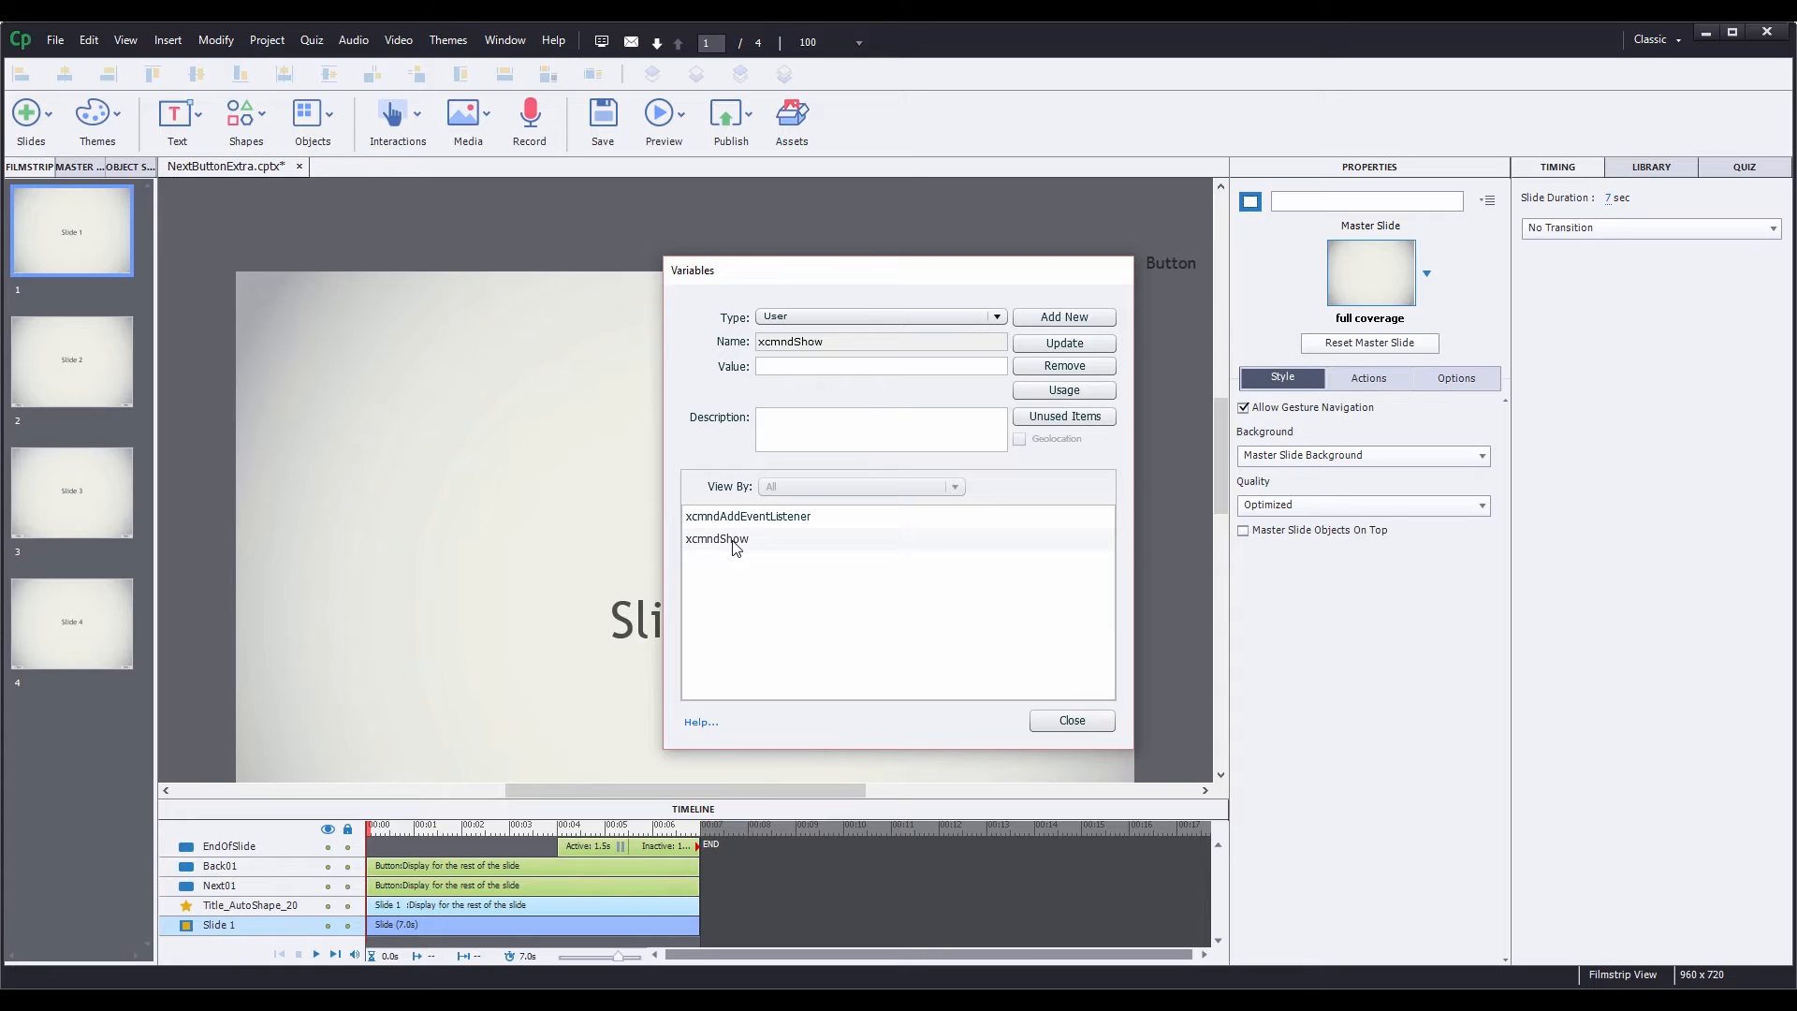
{"action": "left_click", "coordinate": [1073, 721]}
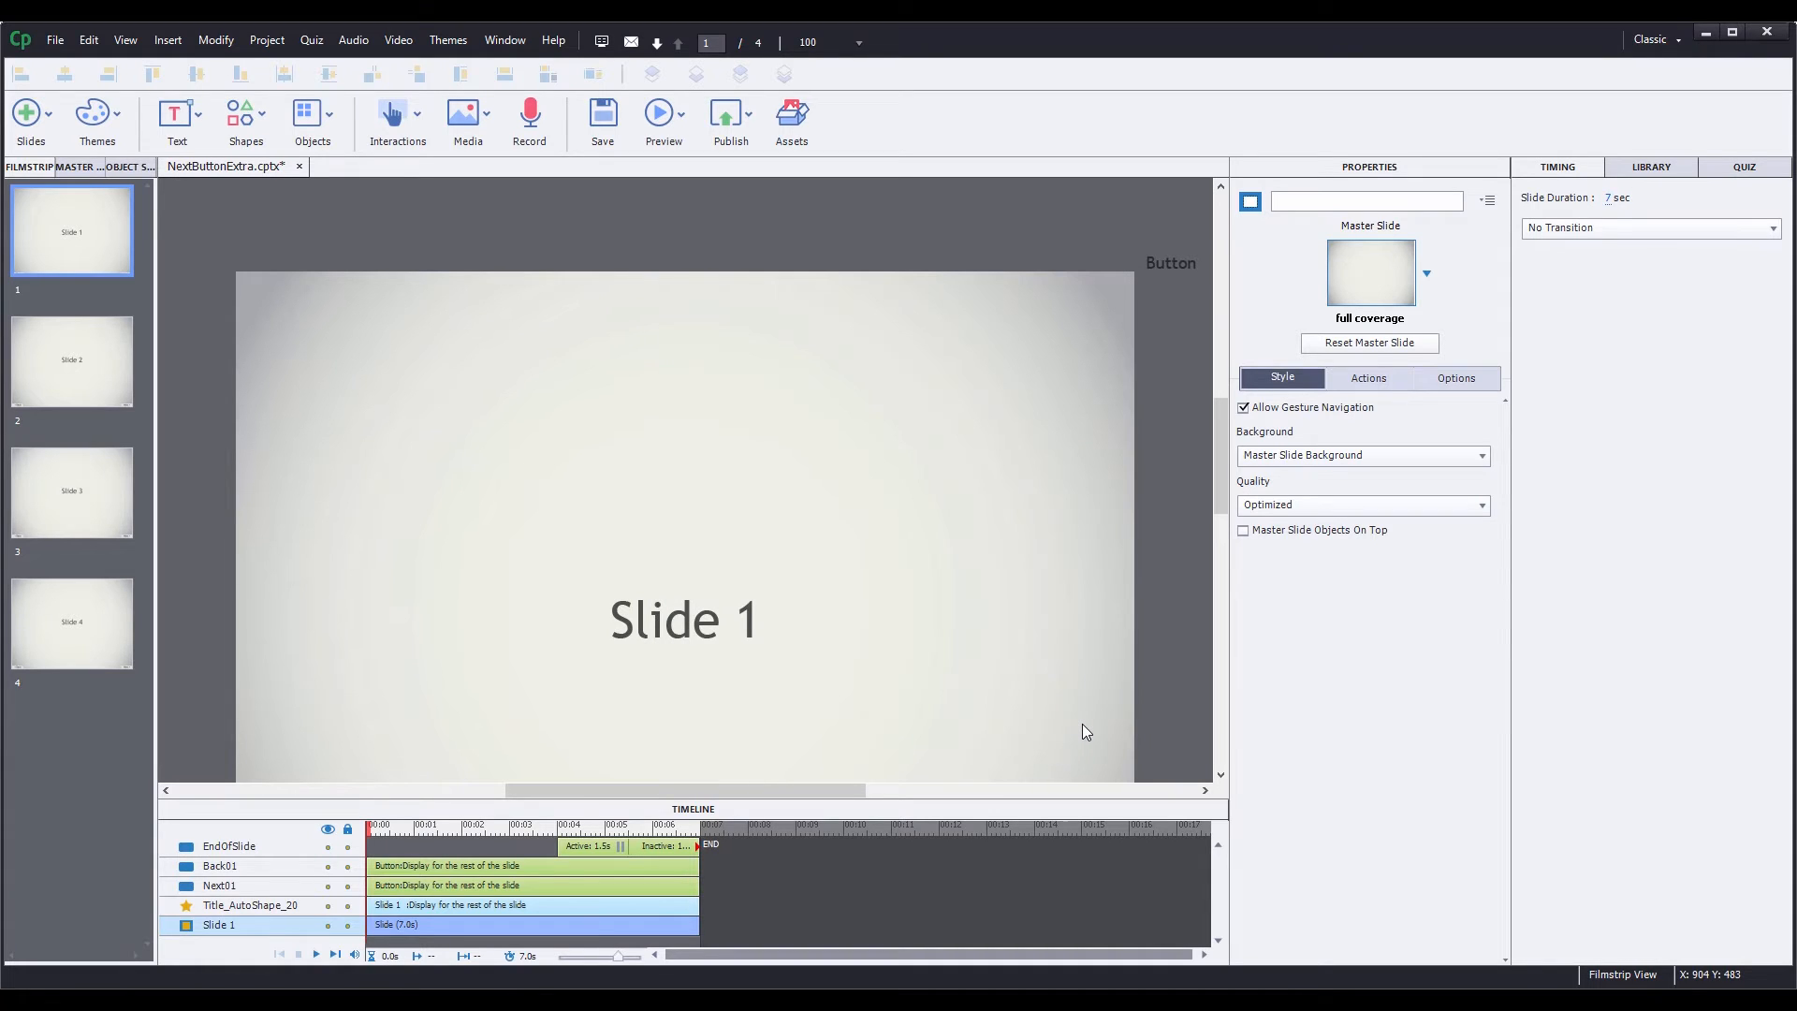
Start a new standard advanced action named EndSlideTrigger.
{"action": "left_click", "coordinate": [267, 41]}
{"action": "left_click", "coordinate": [284, 61]}
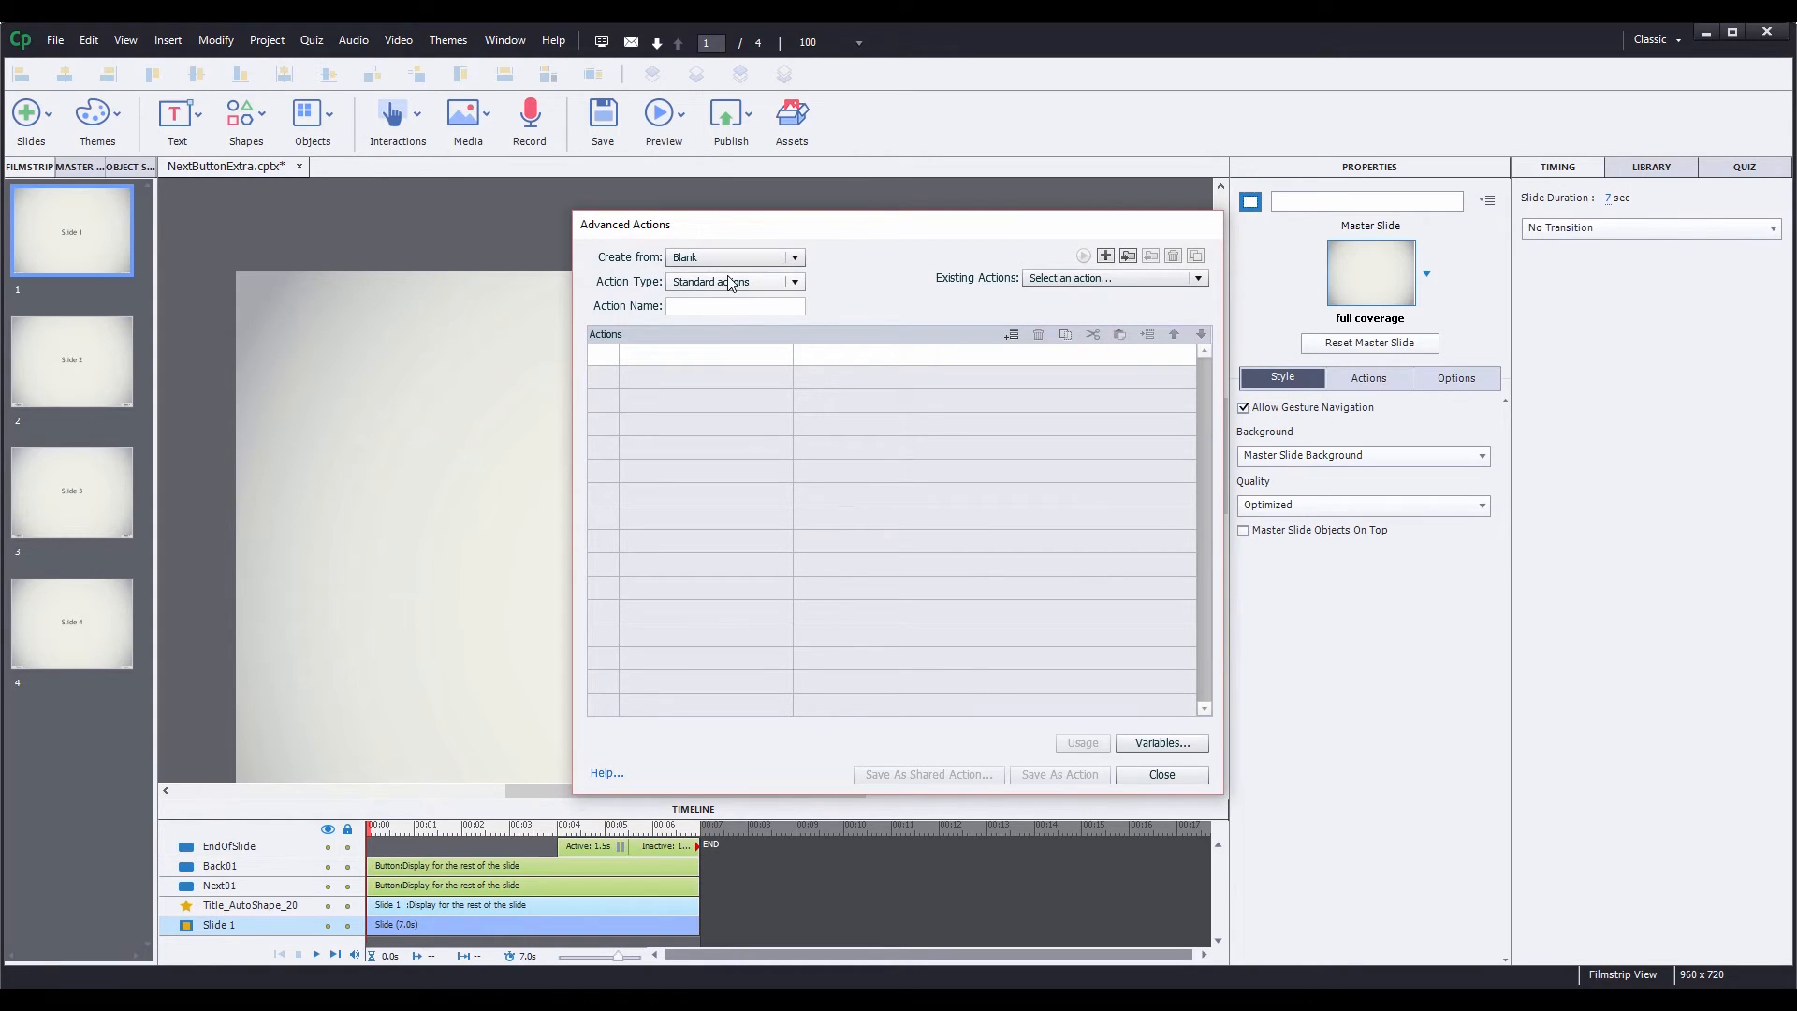
{"action": "left_click", "coordinate": [729, 307]}
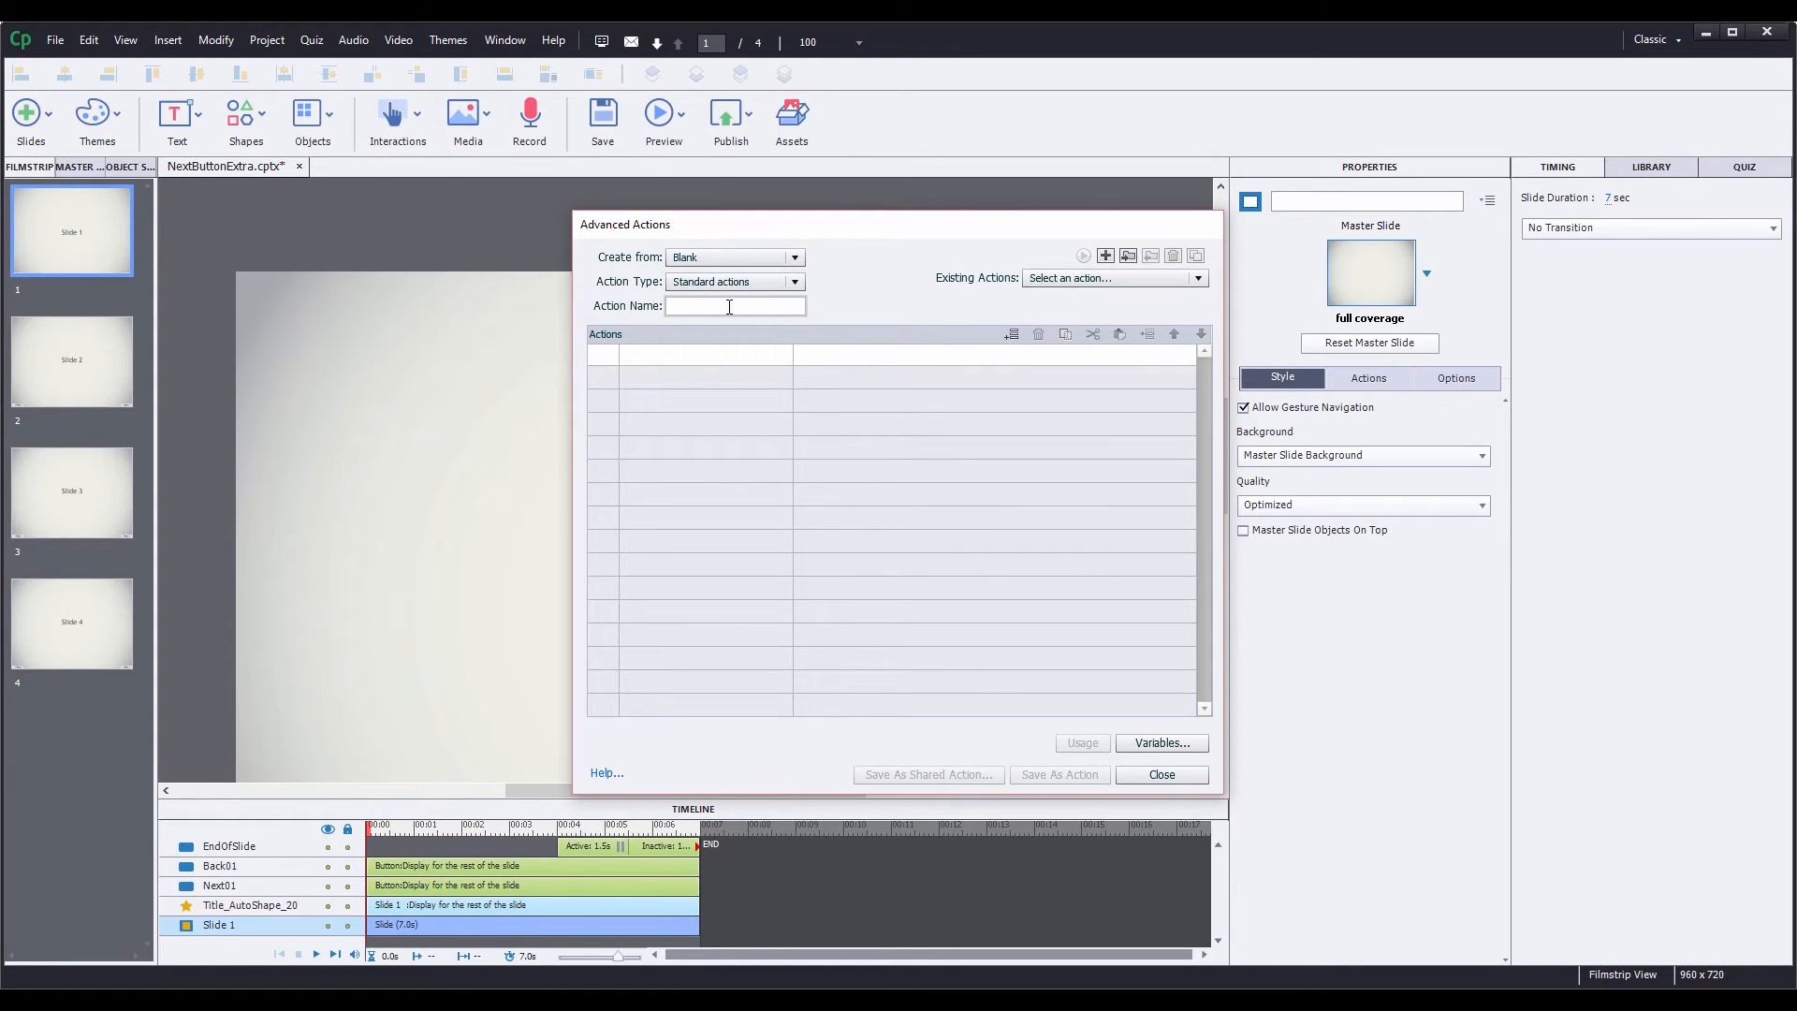
{"action": "type", "text": "EndSli"}
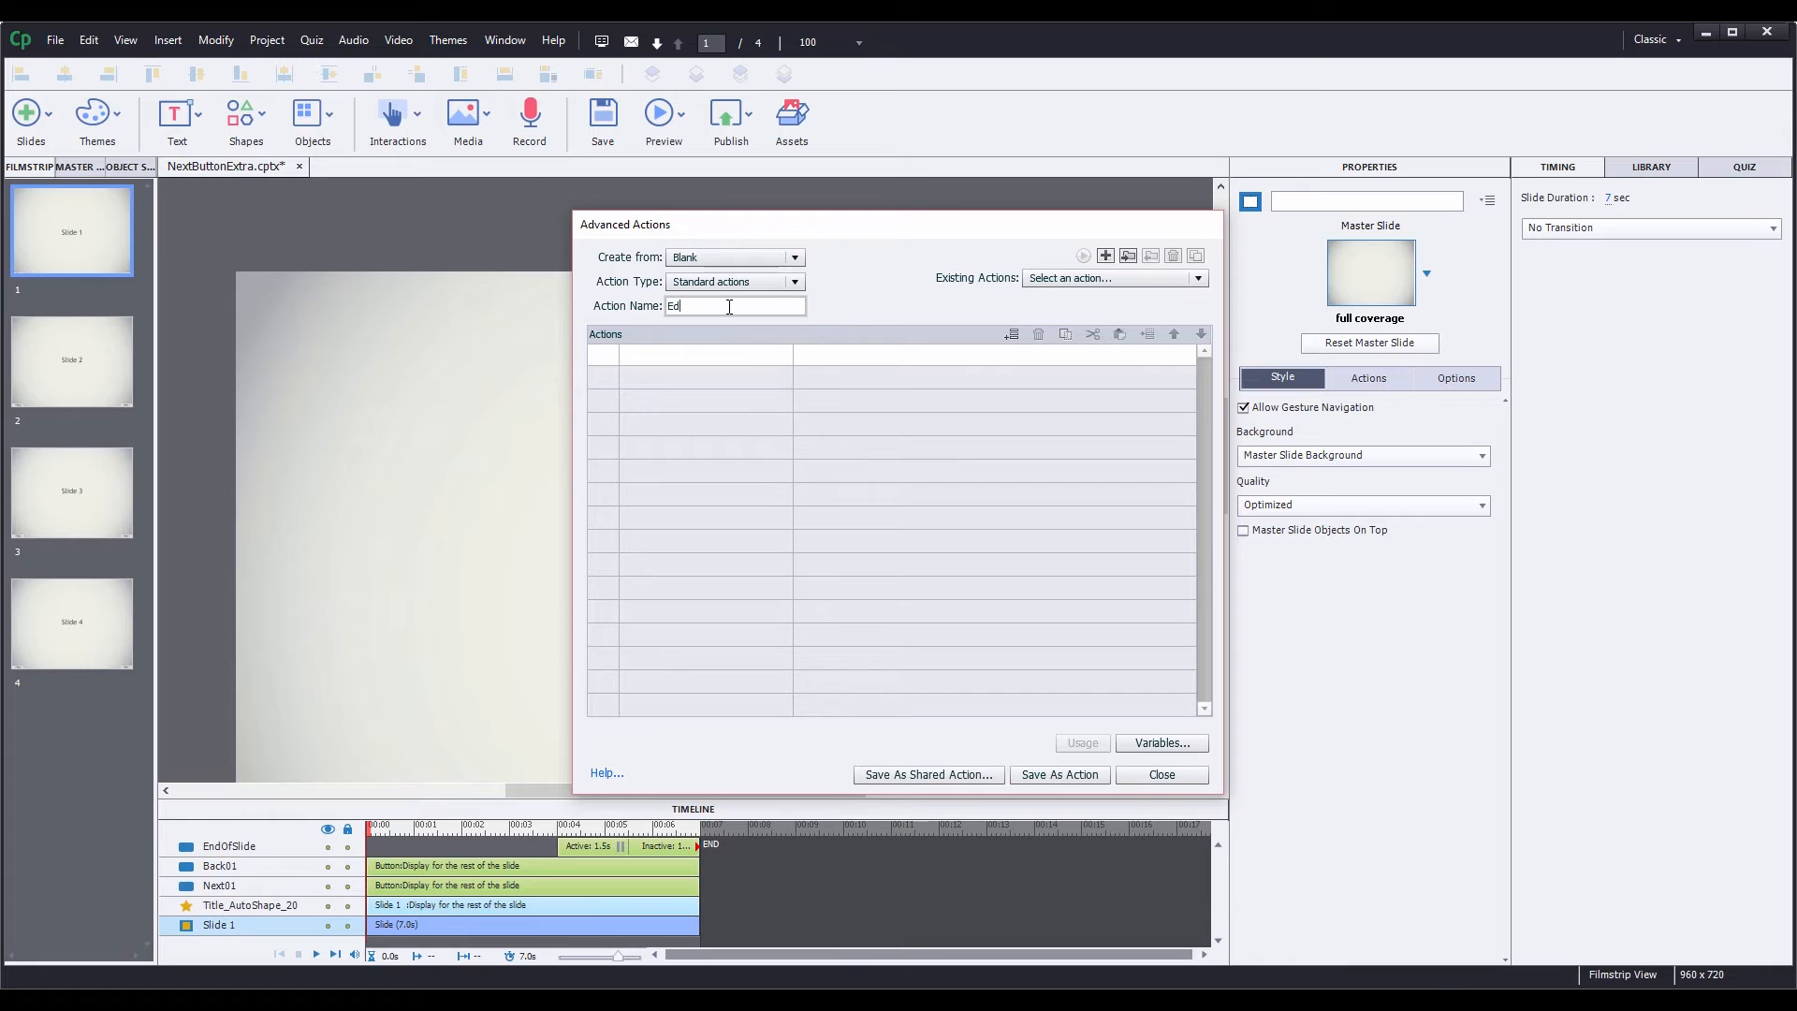
{"action": "type", "text": "deTrigger"}
Make EndSlideTrigger assign Next@ to the variable xcmndShow, then save the action and close the action editor.
{"action": "left_click", "coordinate": [682, 353]}
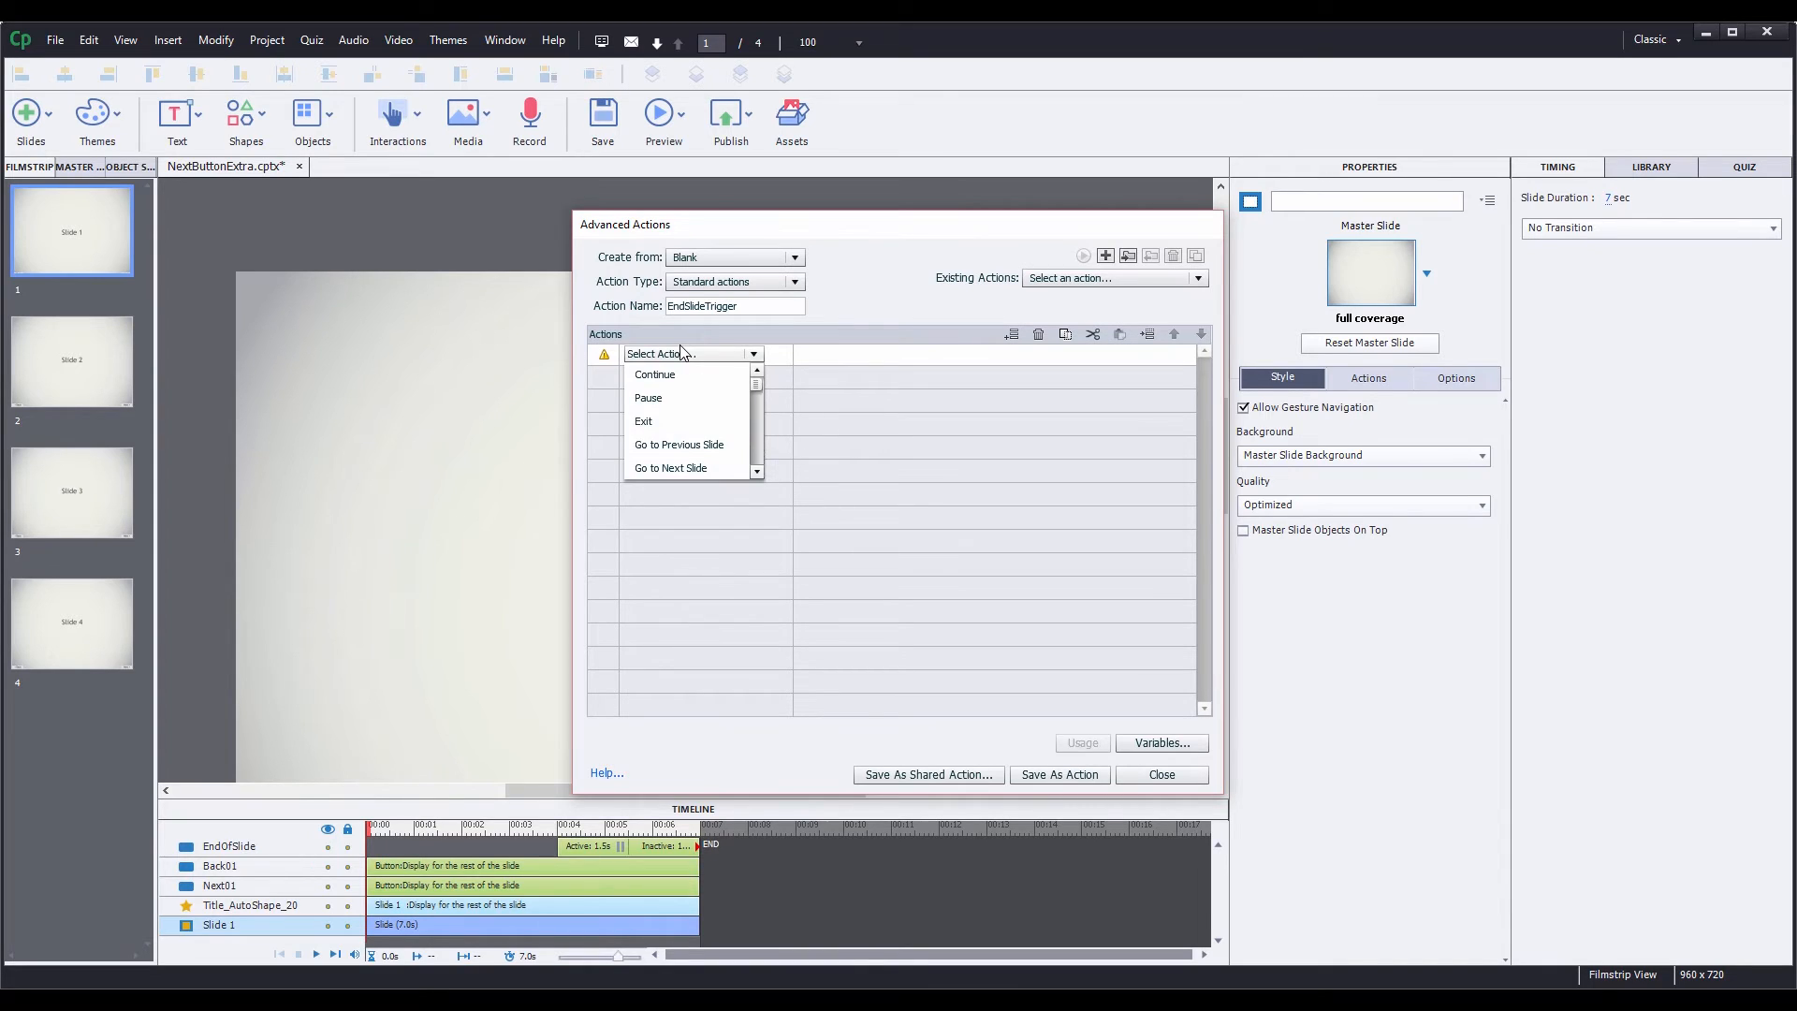
{"action": "scroll", "coordinate": [680, 346], "scroll_direction": "down", "scroll_amount": 3}
{"action": "left_click", "coordinate": [682, 375]}
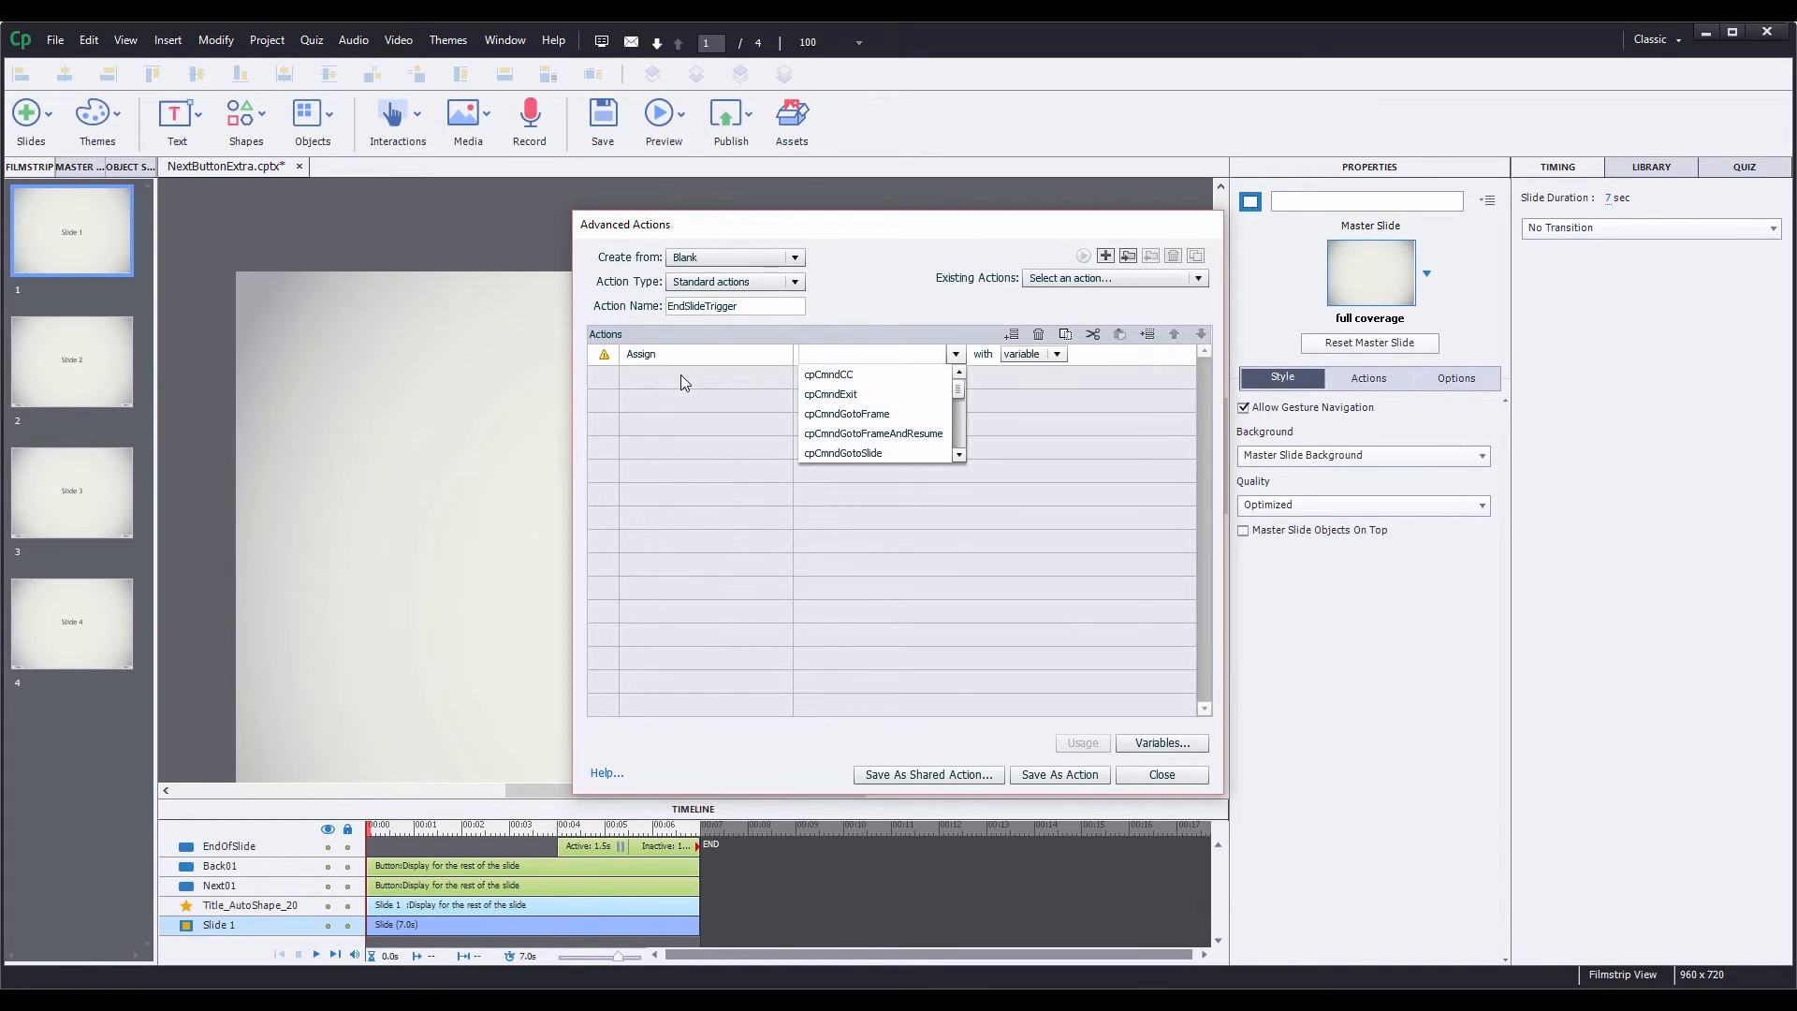
{"action": "type", "text": "xcmnd"}
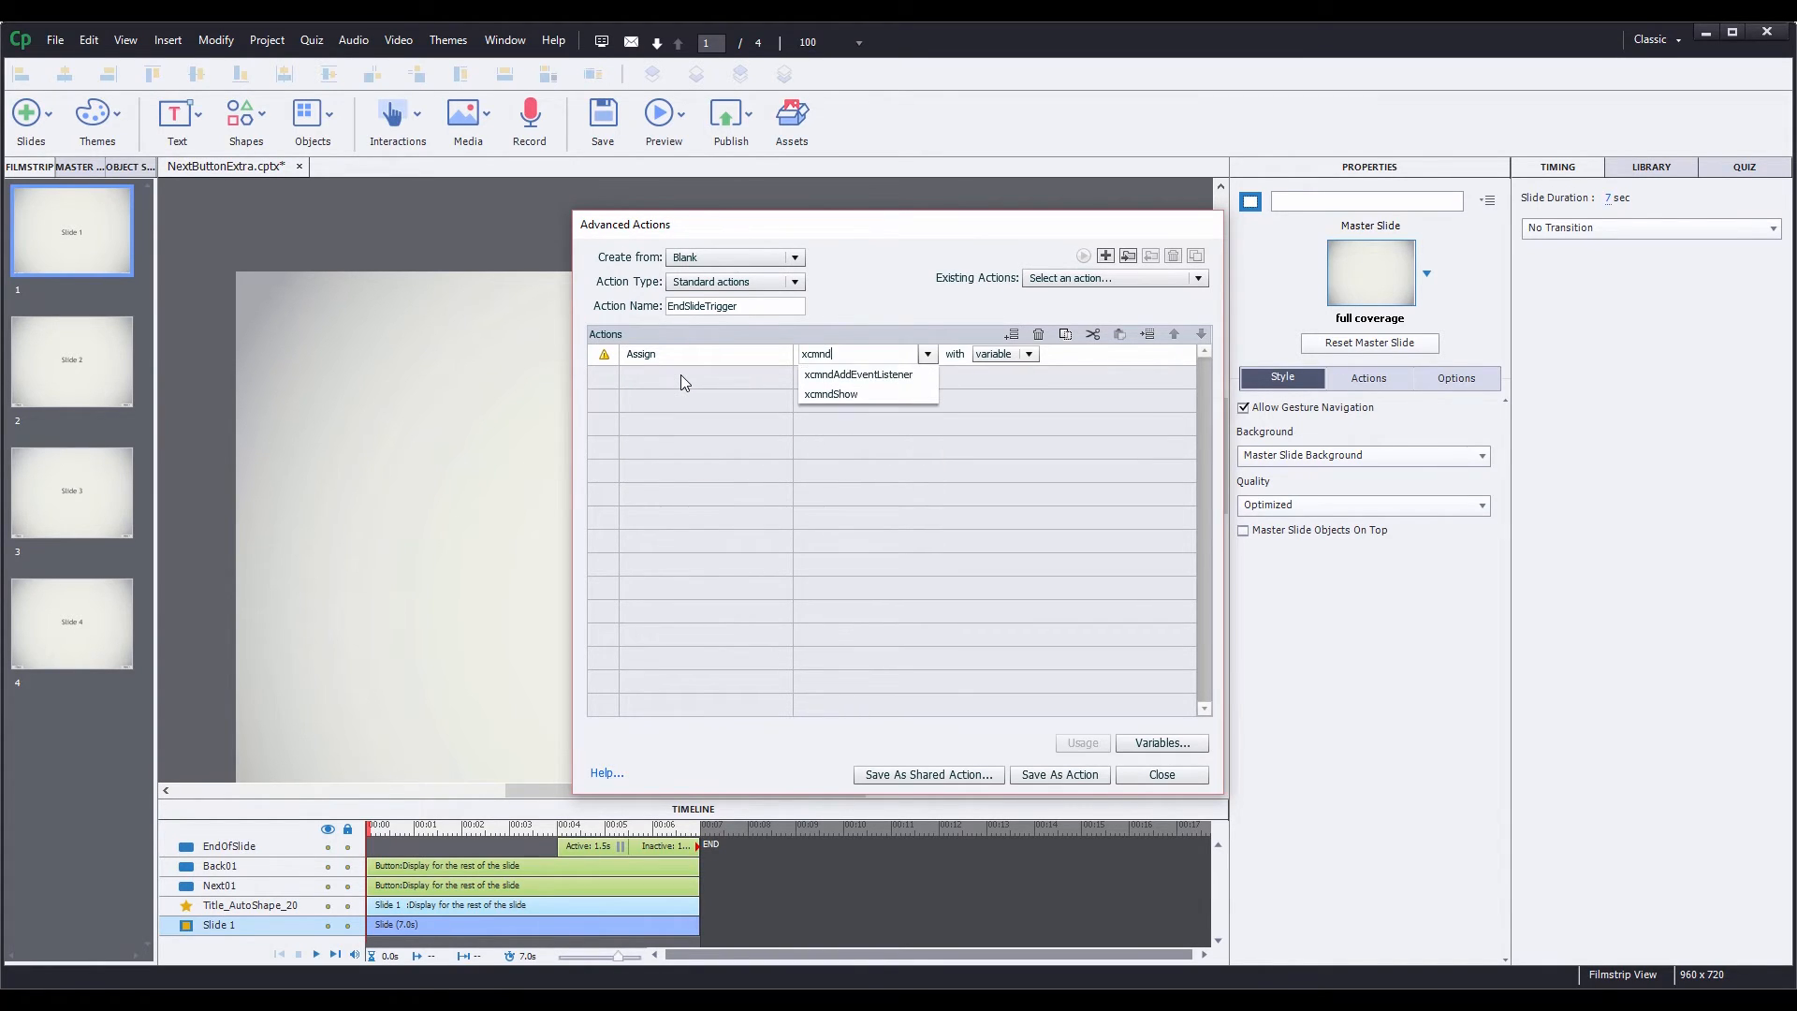
{"action": "left_click", "coordinate": [874, 395]}
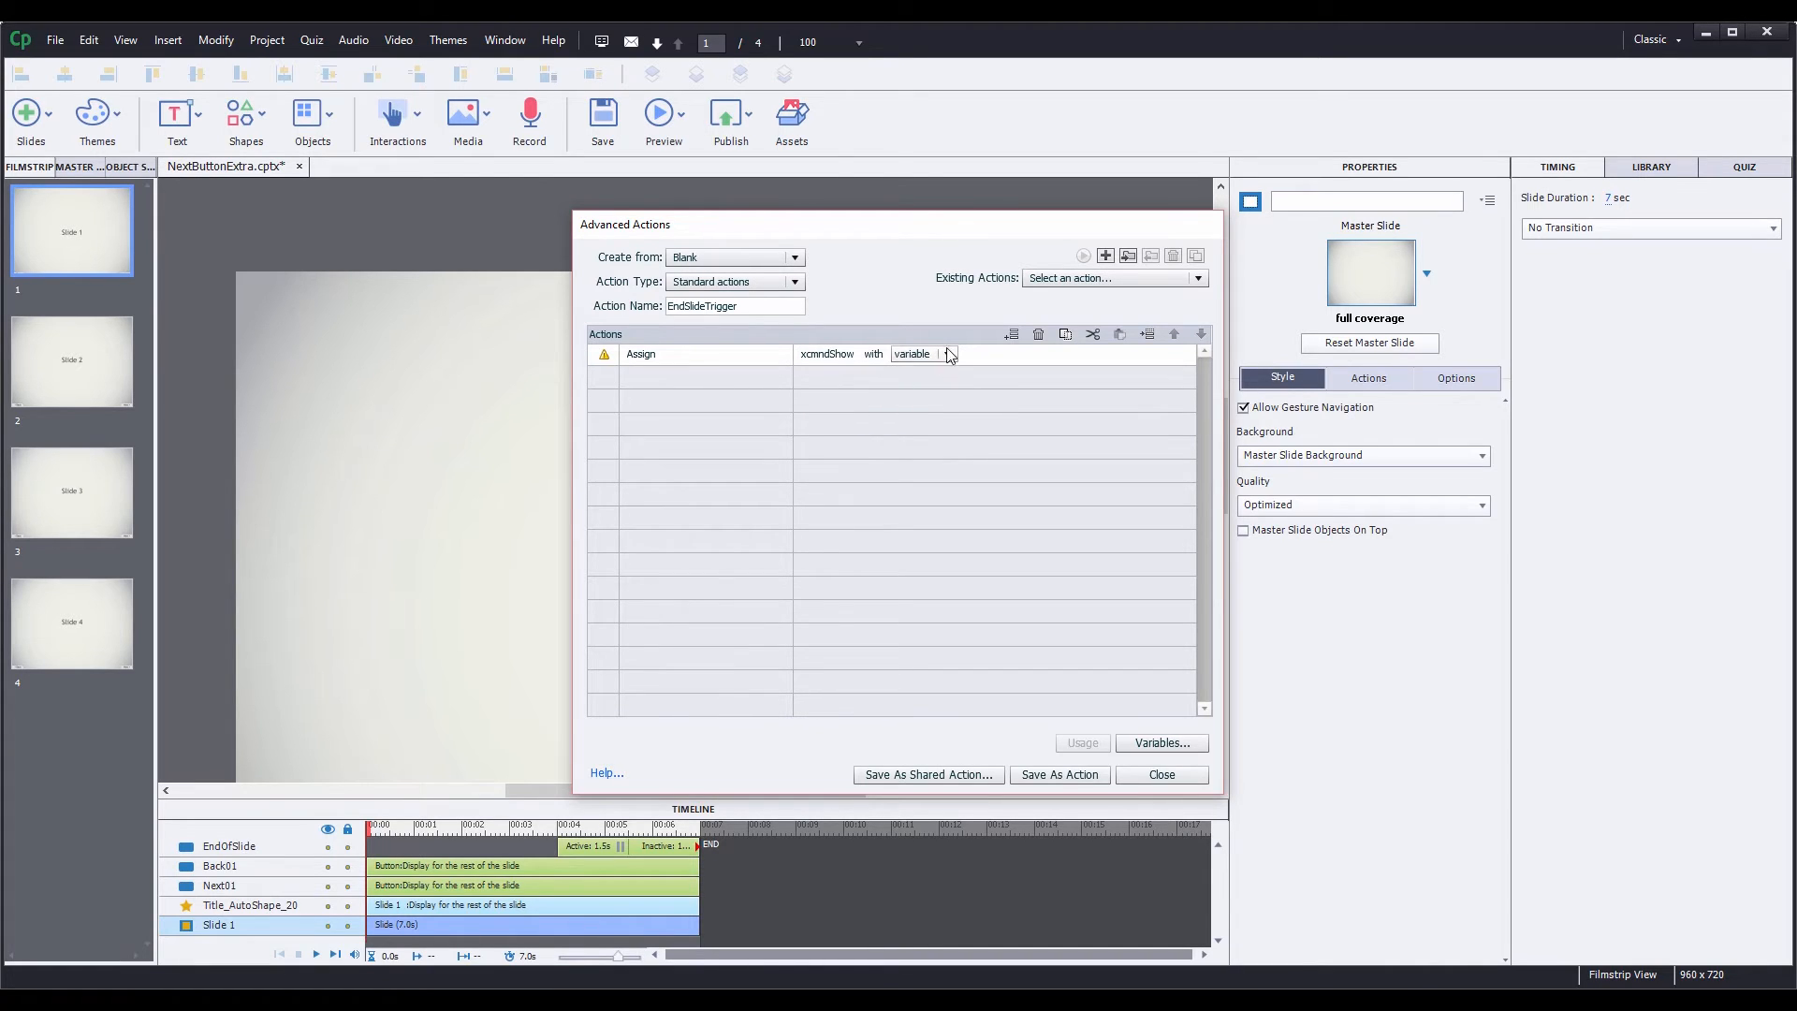
{"action": "left_click", "coordinate": [947, 354]}
{"action": "left_click", "coordinate": [912, 396]}
{"action": "type", "text": "Next@"}
{"action": "key", "text": "Return"}
{"action": "left_click", "coordinate": [1062, 774]}
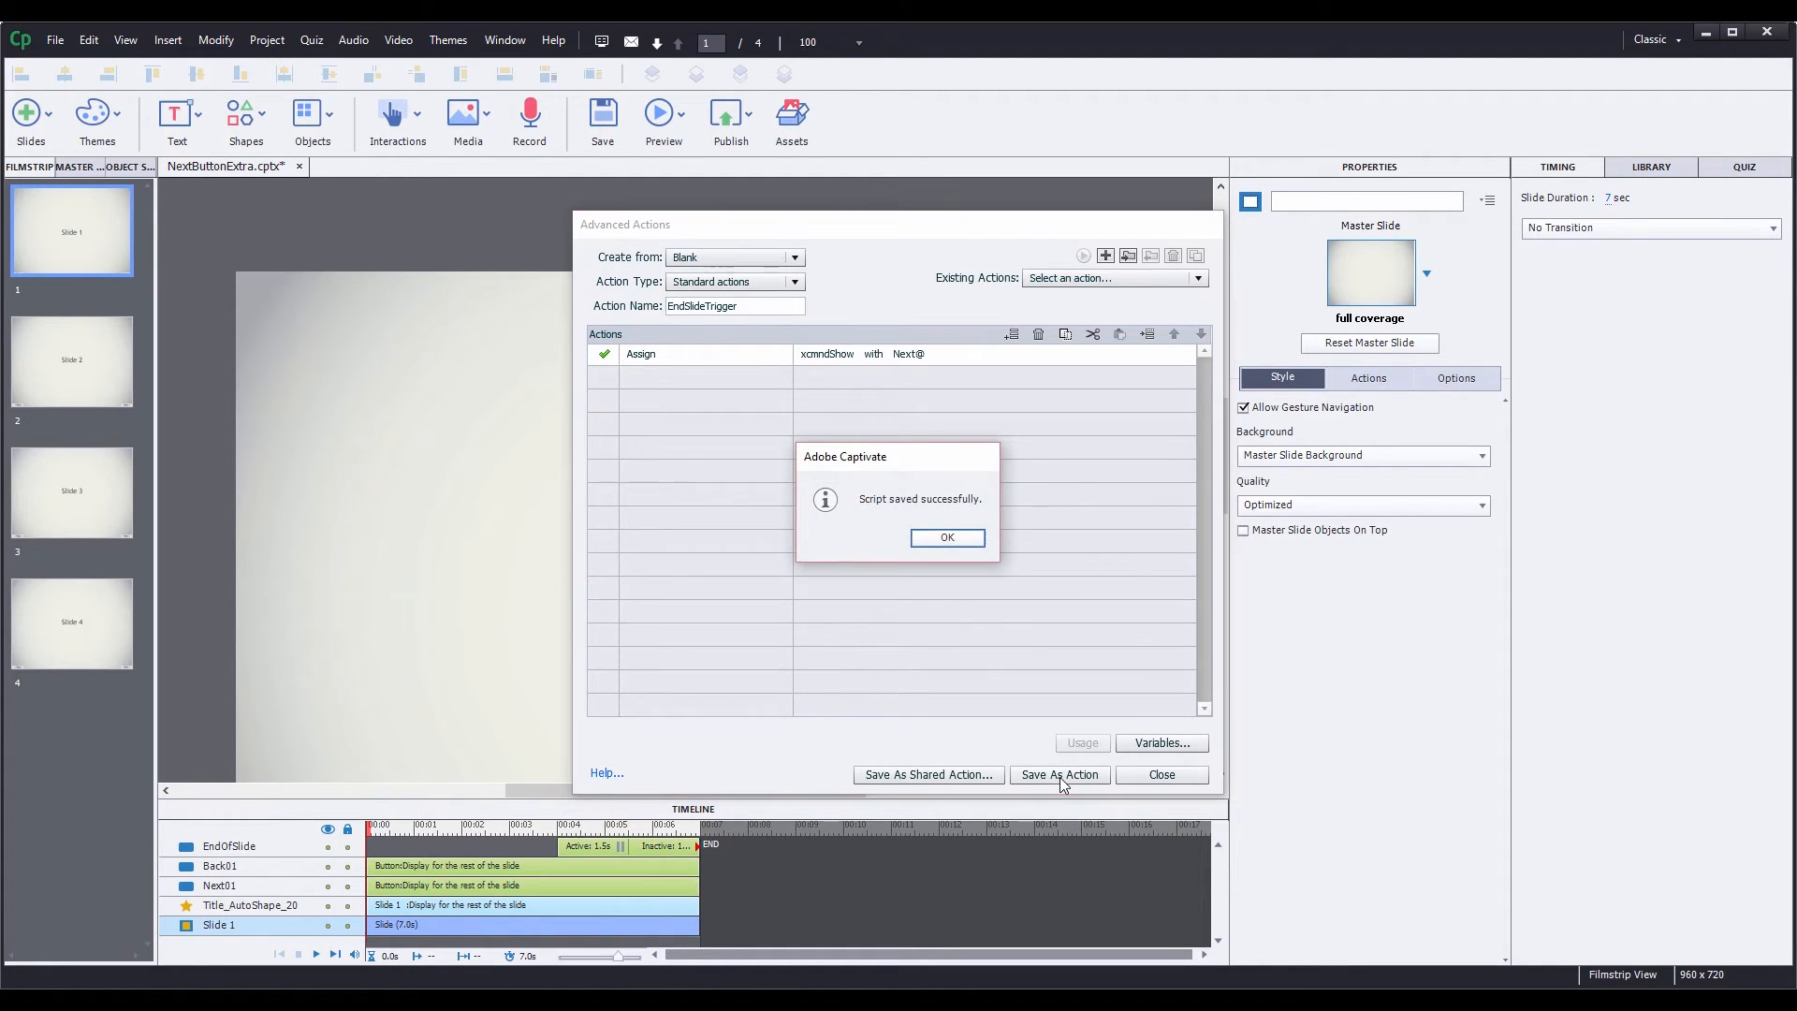
{"action": "left_click", "coordinate": [948, 537]}
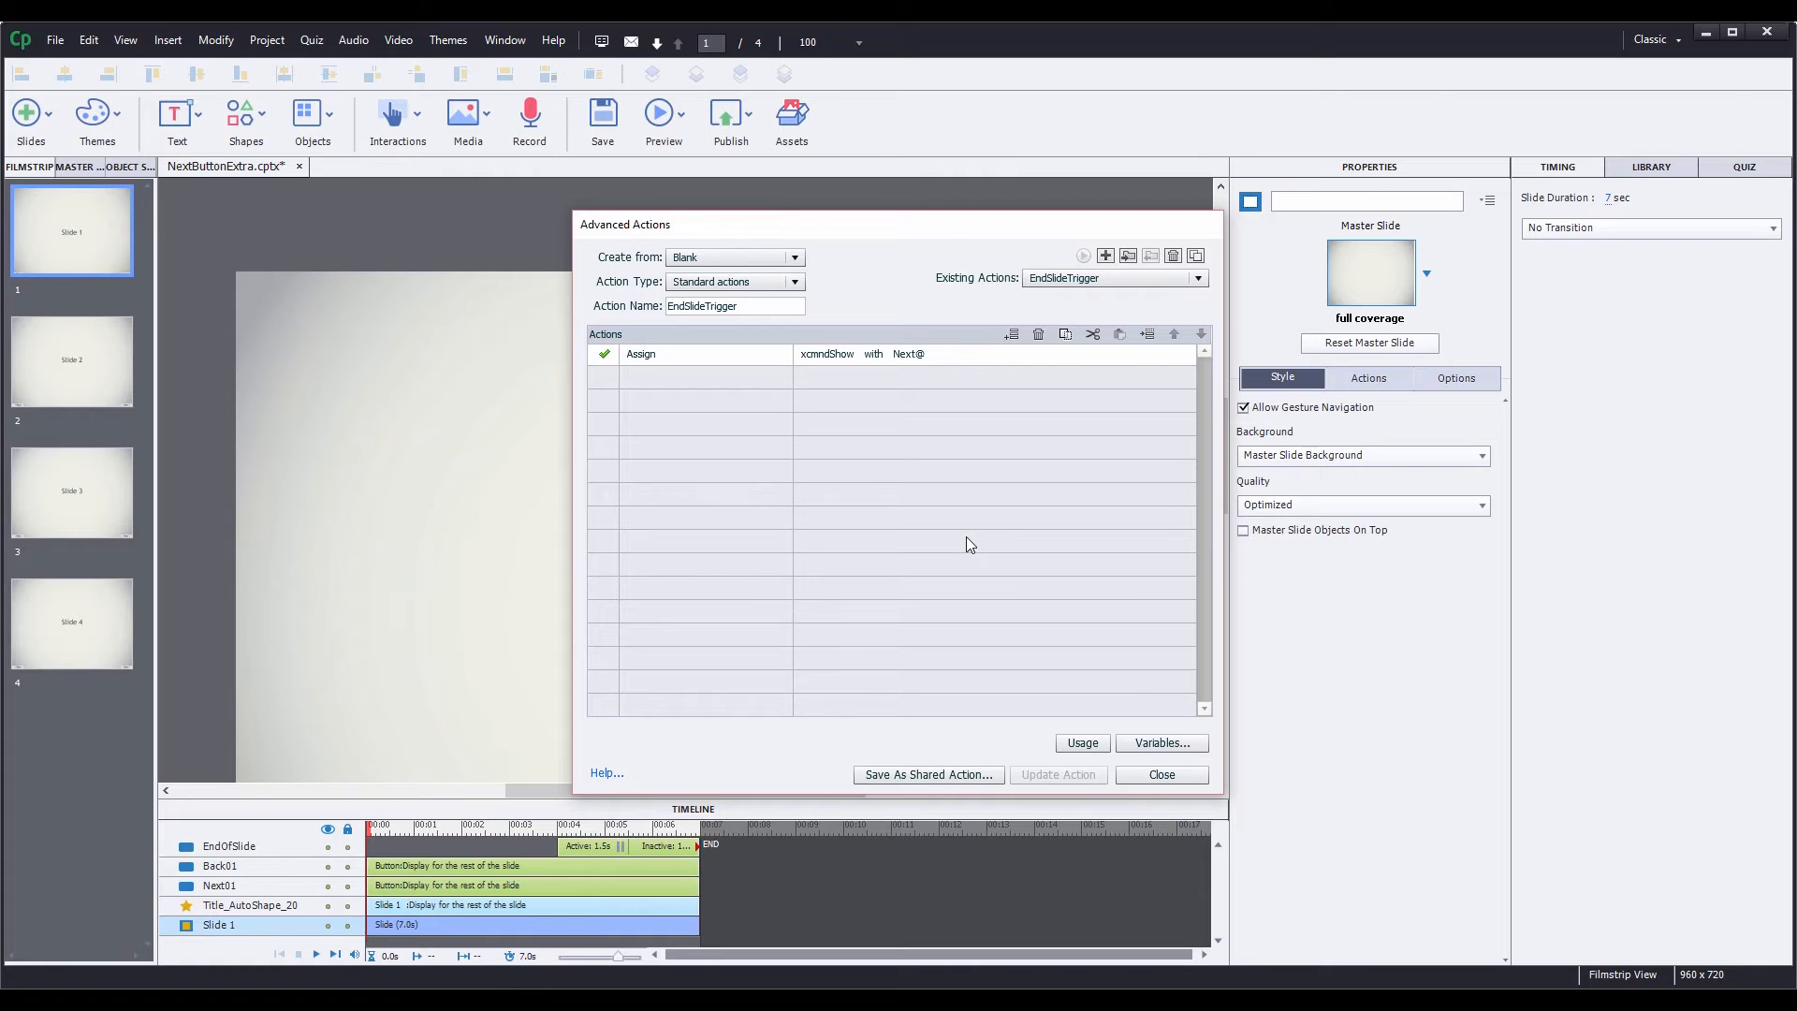
{"action": "left_click", "coordinate": [1162, 774]}
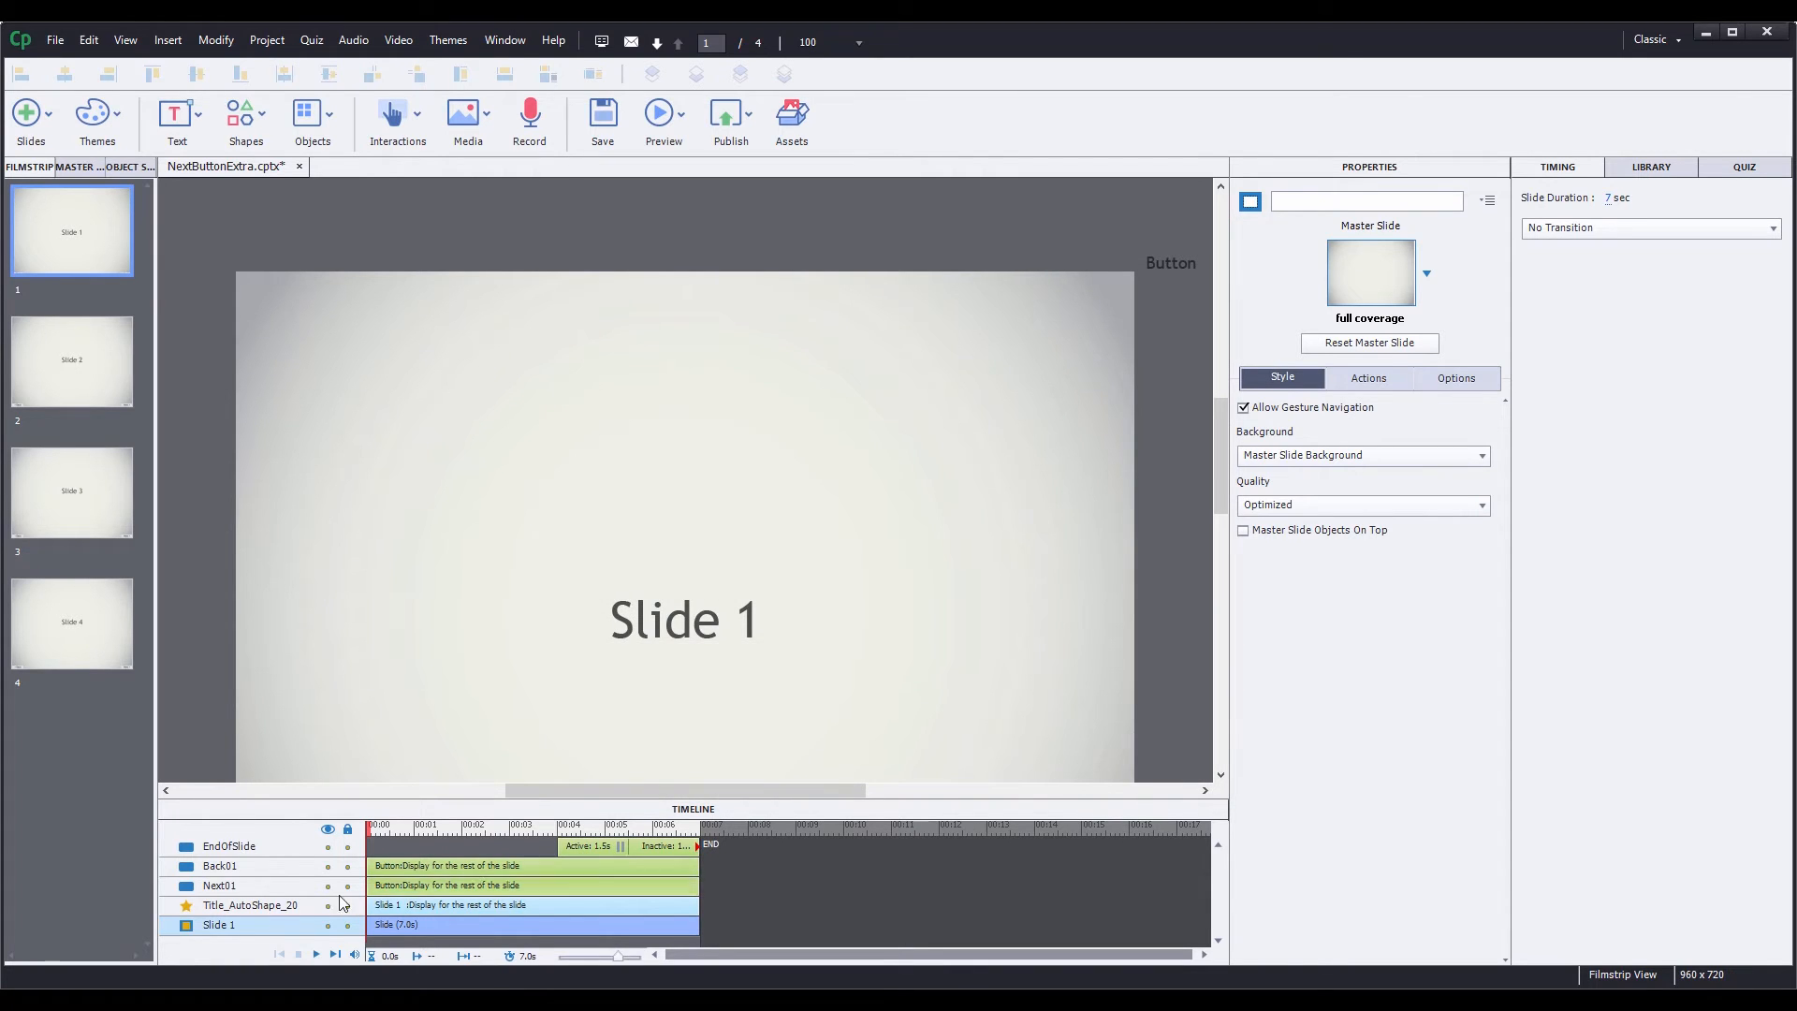
Compare the object names of the Next buttons on slides 1 and 2.
{"action": "left_click", "coordinate": [241, 893]}
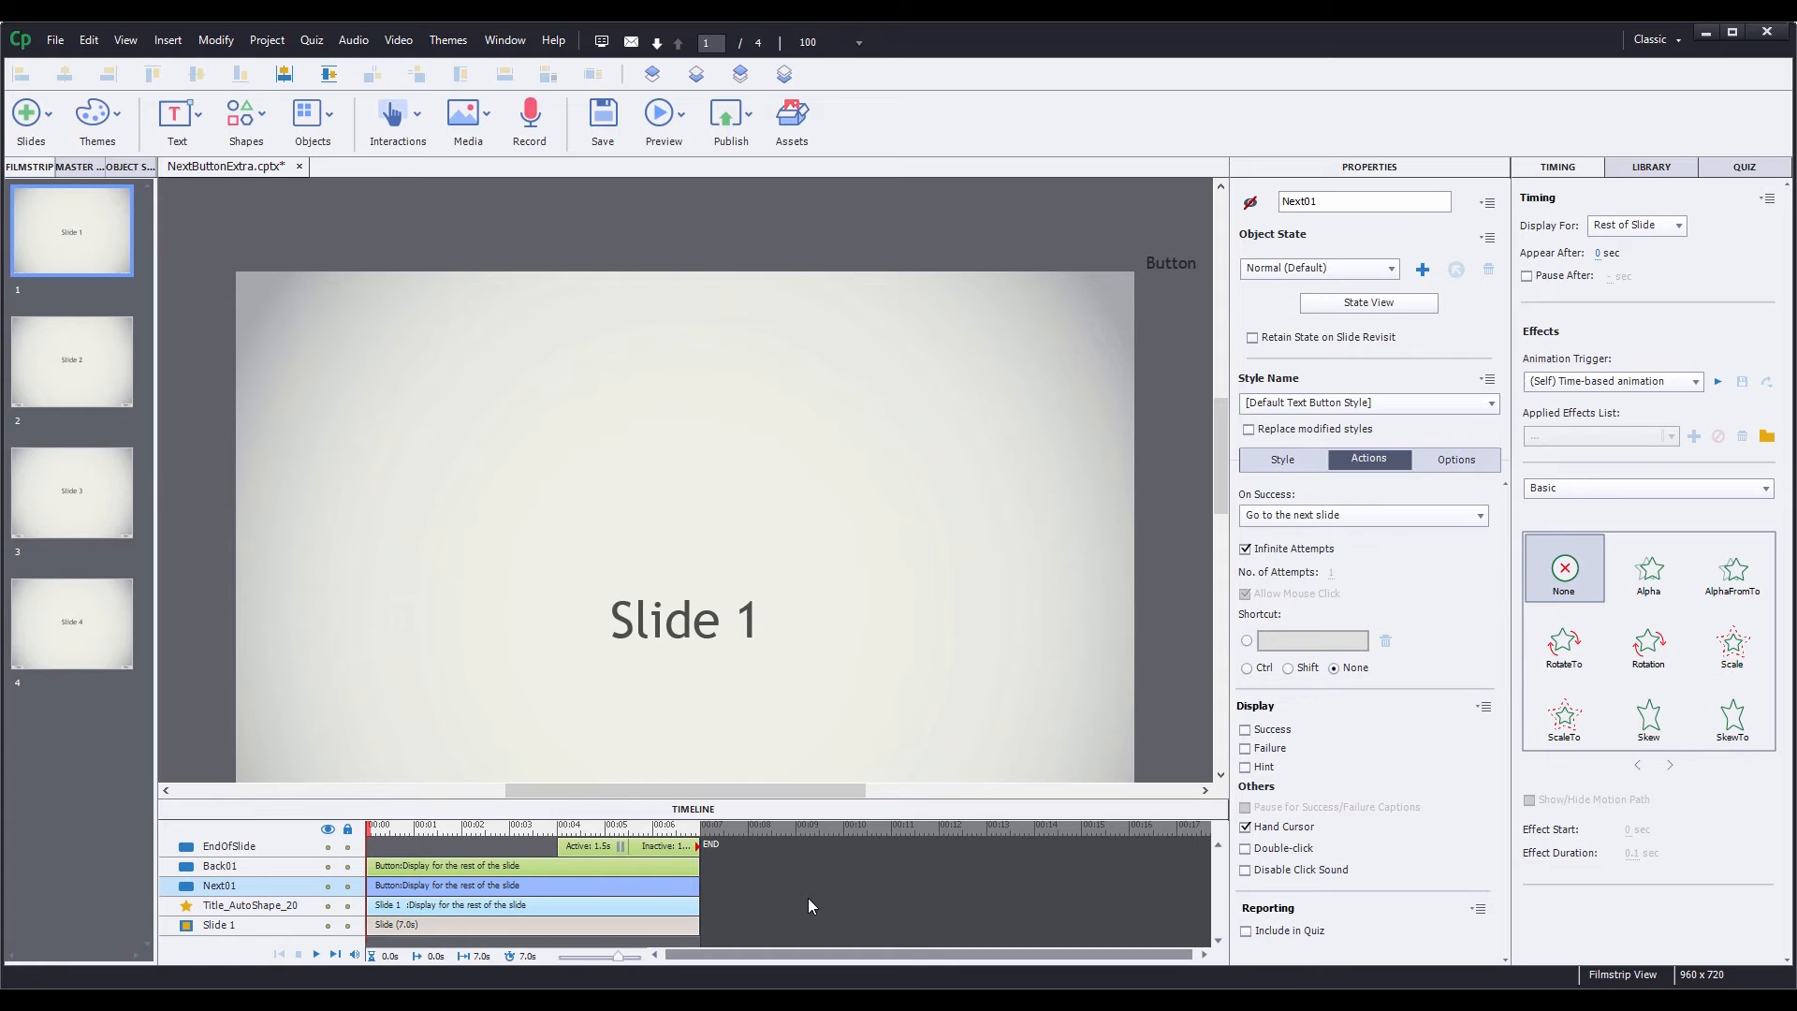
{"action": "left_click", "coordinate": [120, 391]}
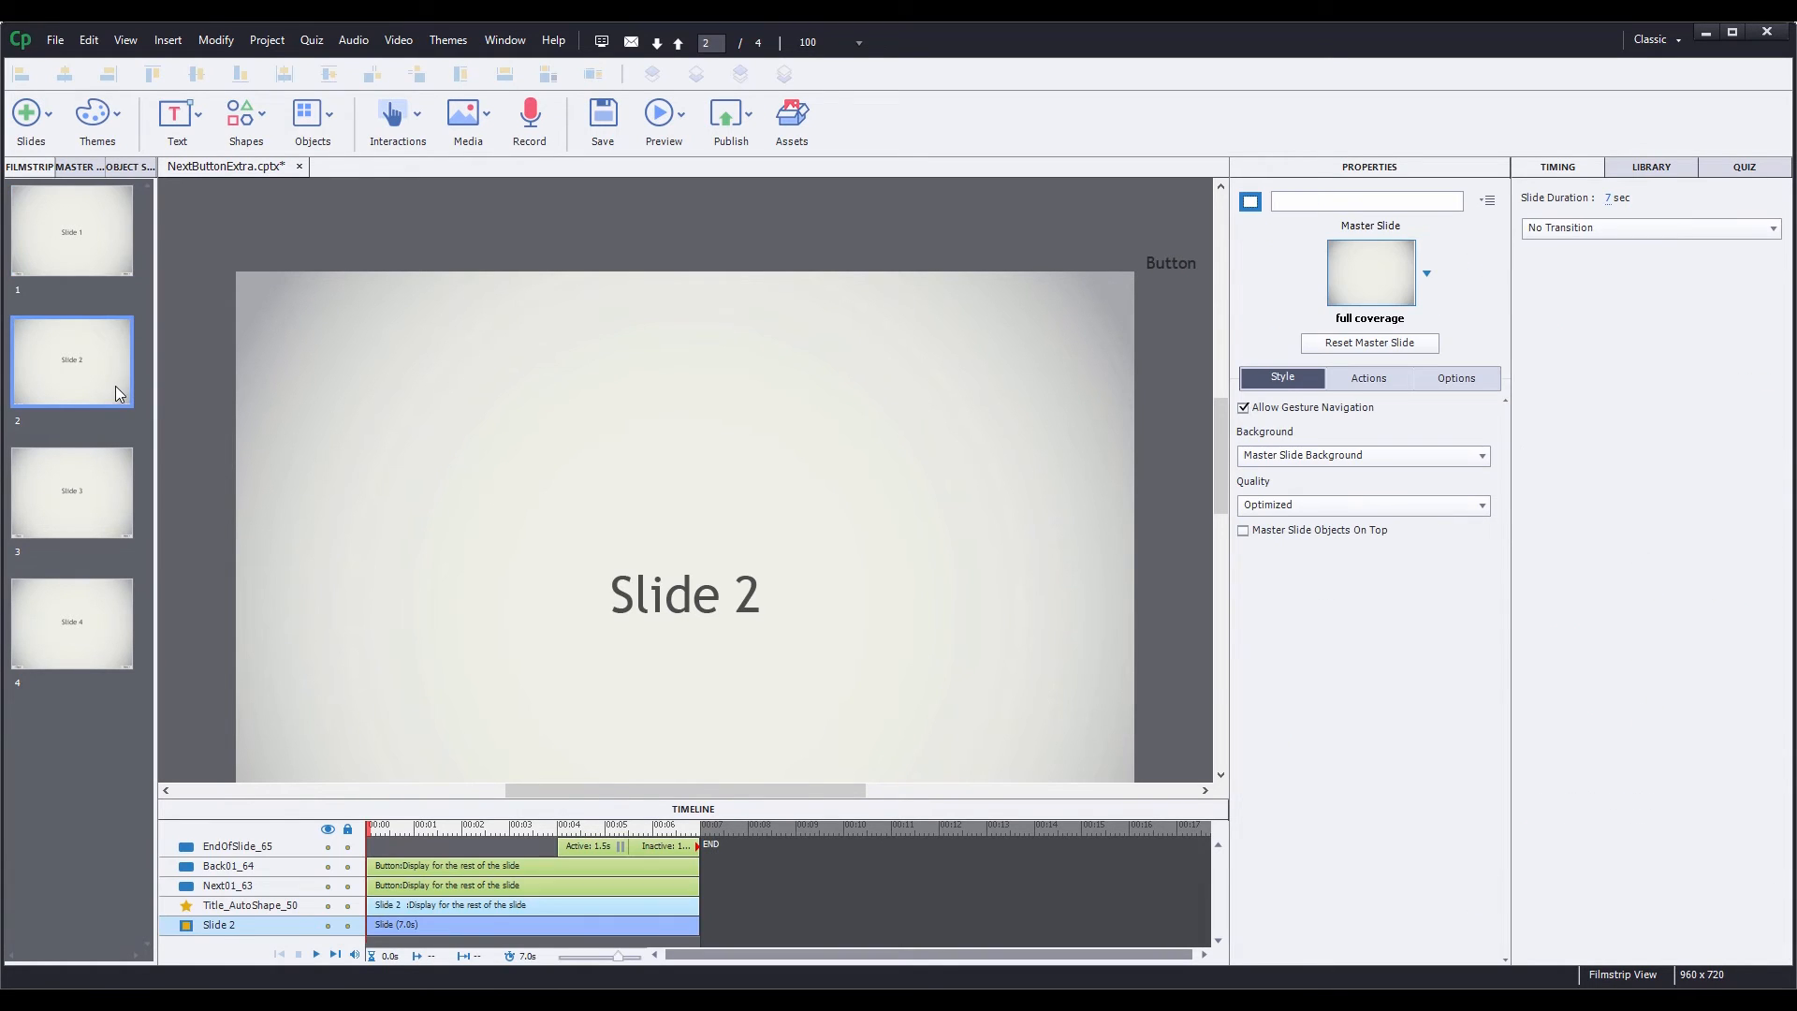
{"action": "left_click", "coordinate": [205, 889]}
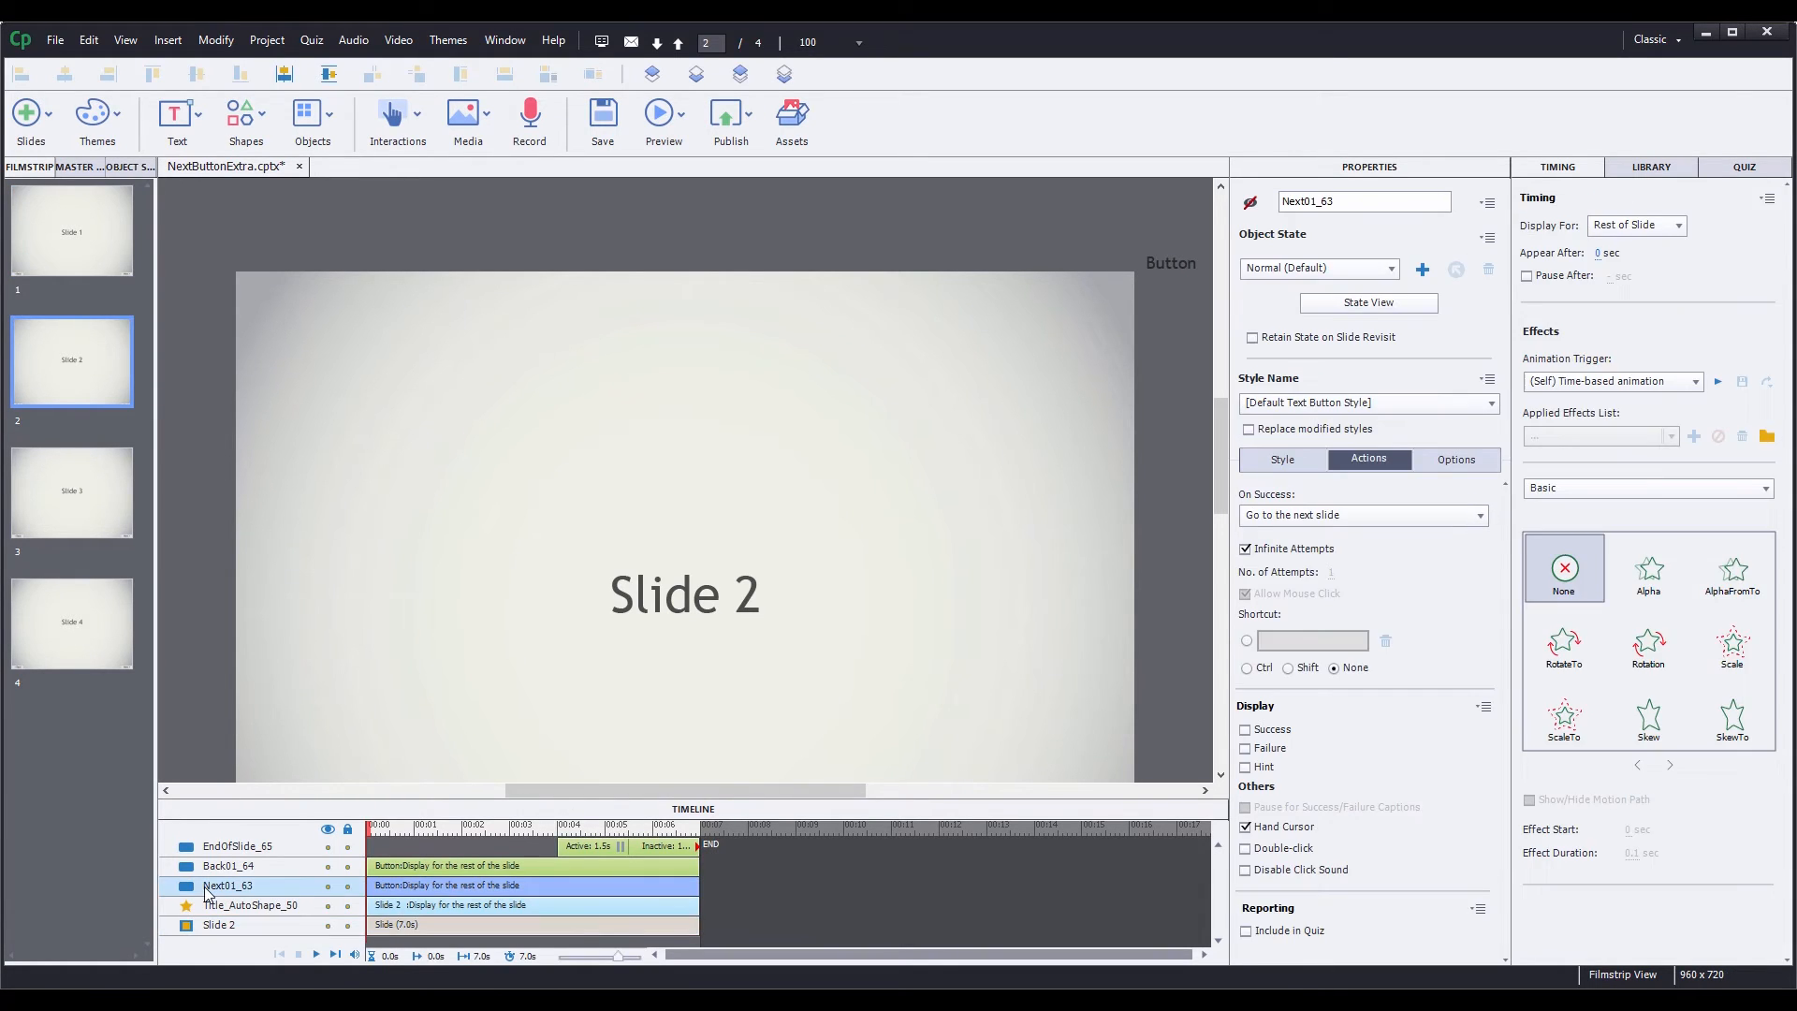
{"action": "scroll", "coordinate": [1076, 571], "scroll_direction": "down", "scroll_amount": 3}
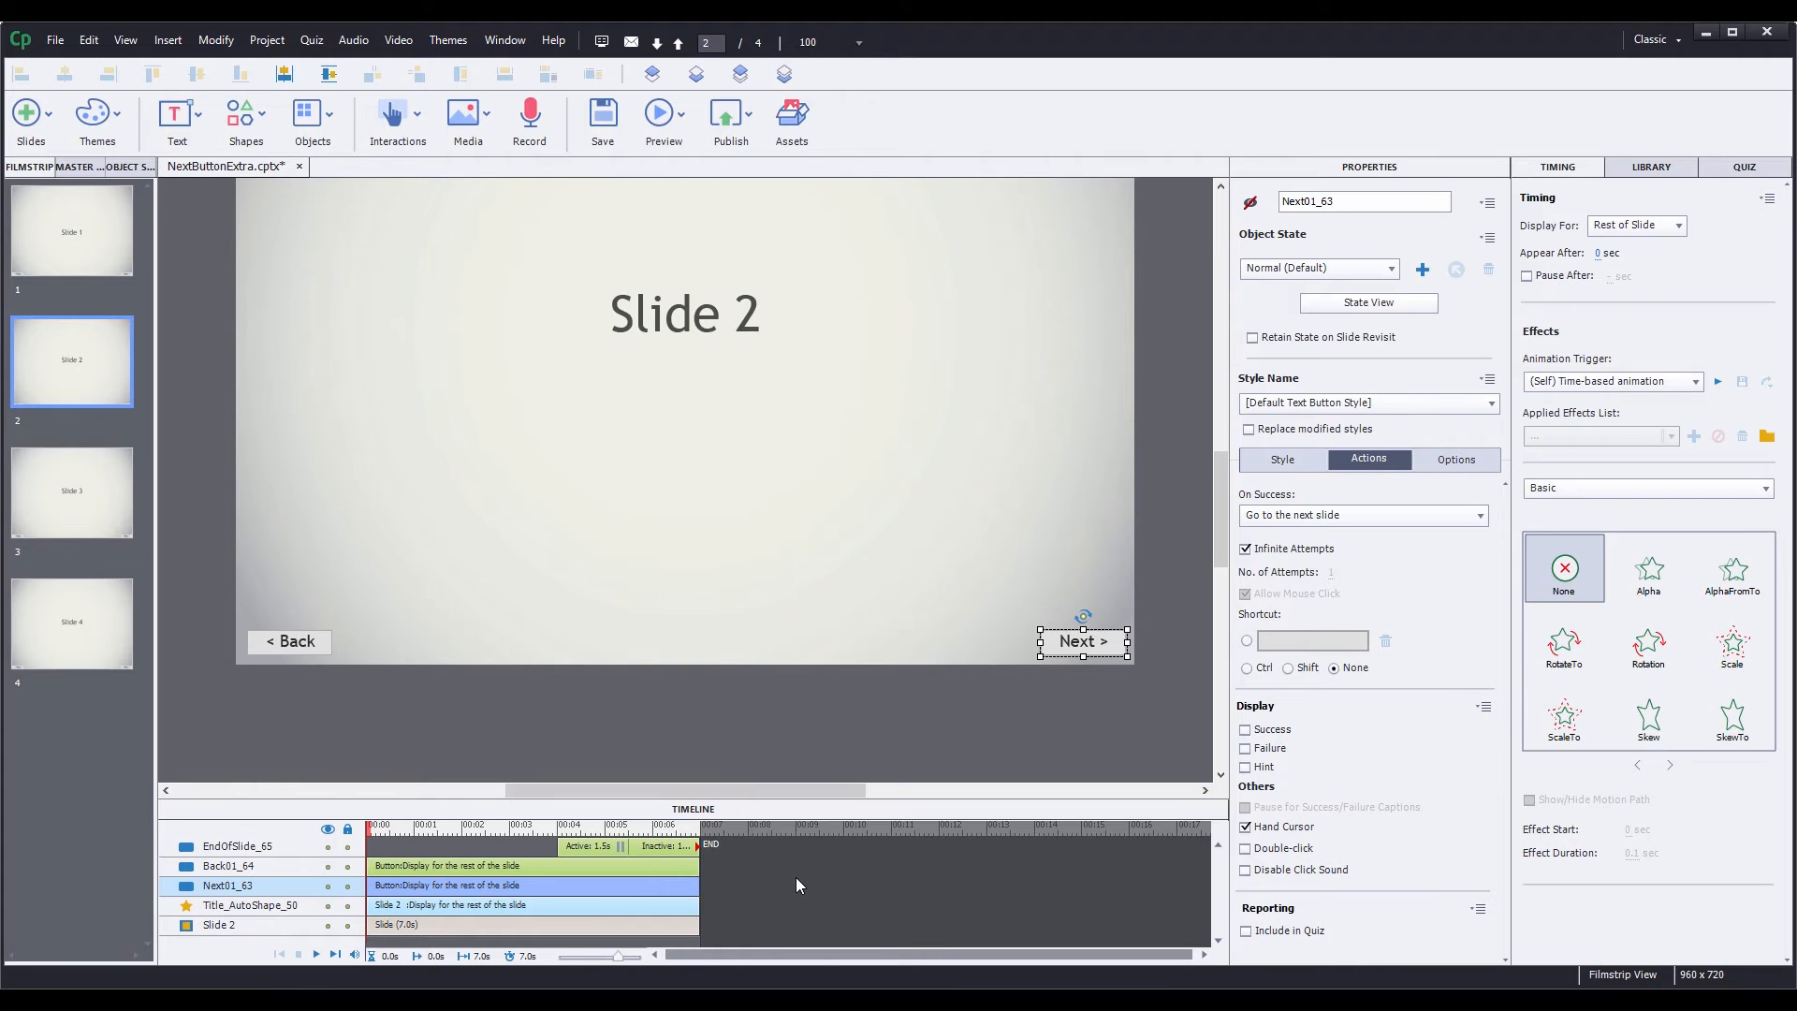
Set the success action of slide 1's EndOfSlide button to Execute Advanced Actions with the EndSlideTrigger script.
{"action": "left_click", "coordinate": [110, 266]}
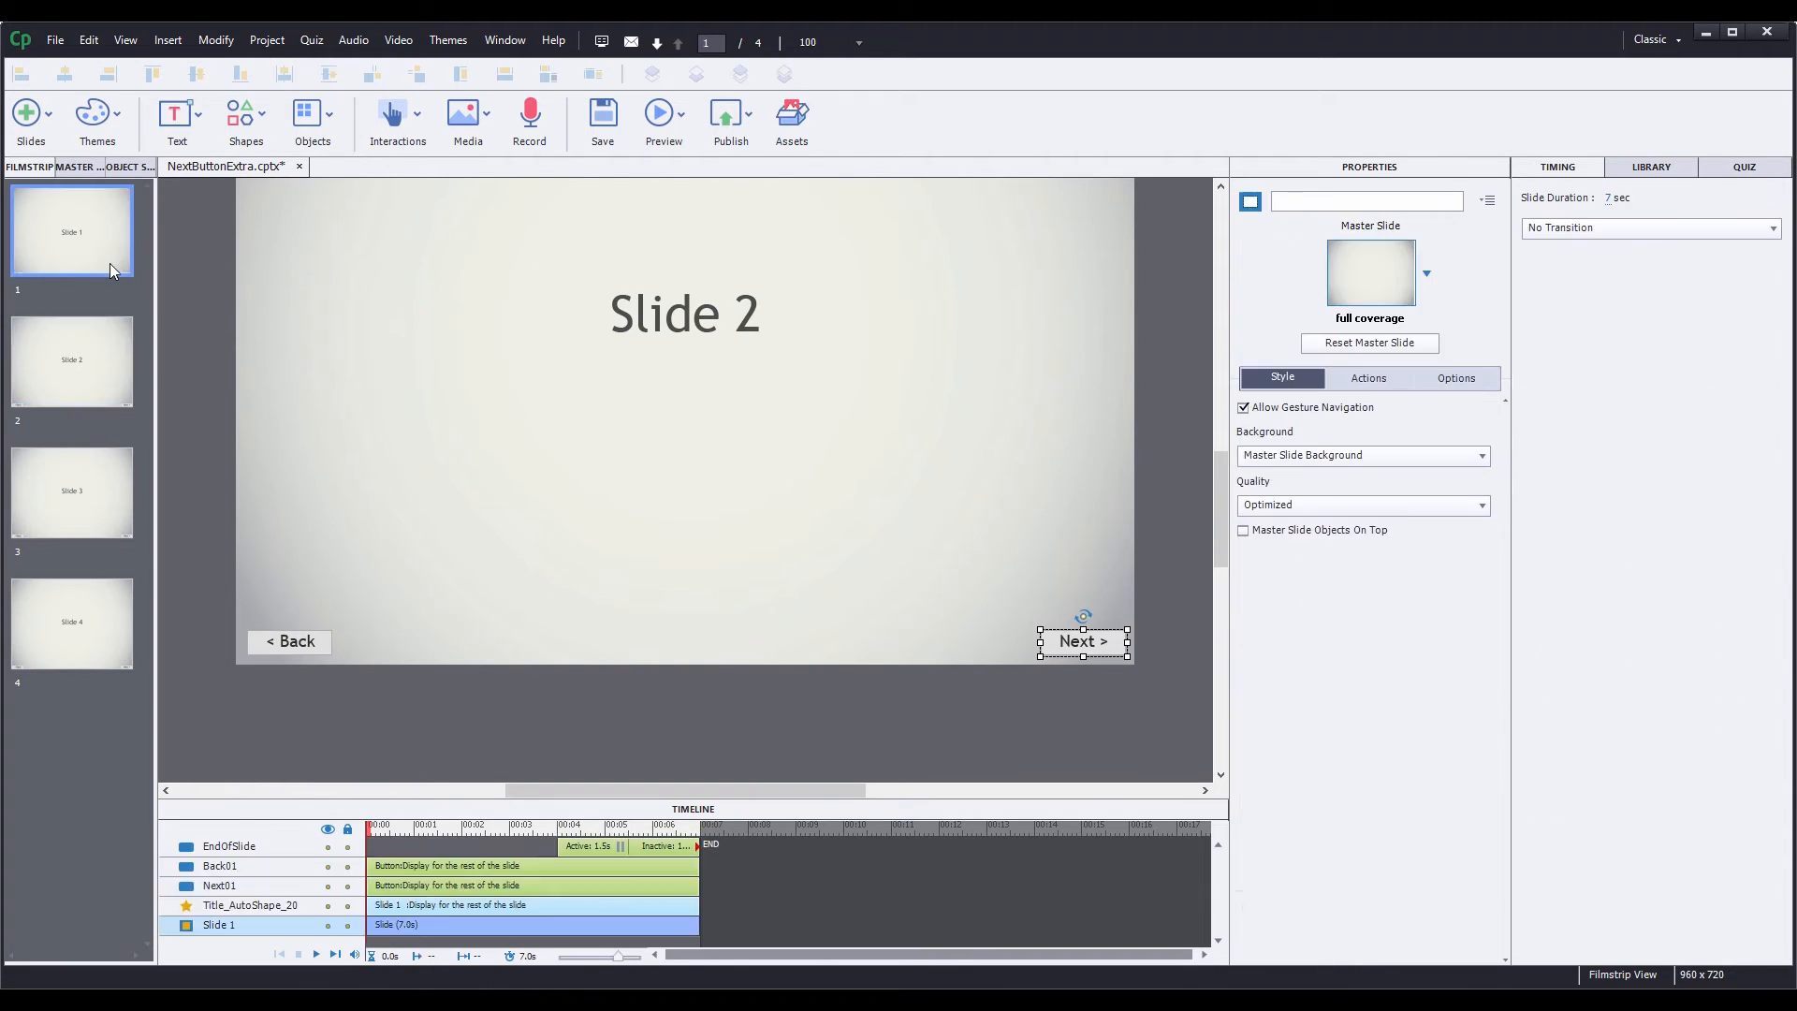
{"action": "scroll", "coordinate": [1148, 498], "scroll_direction": "up", "scroll_amount": 3}
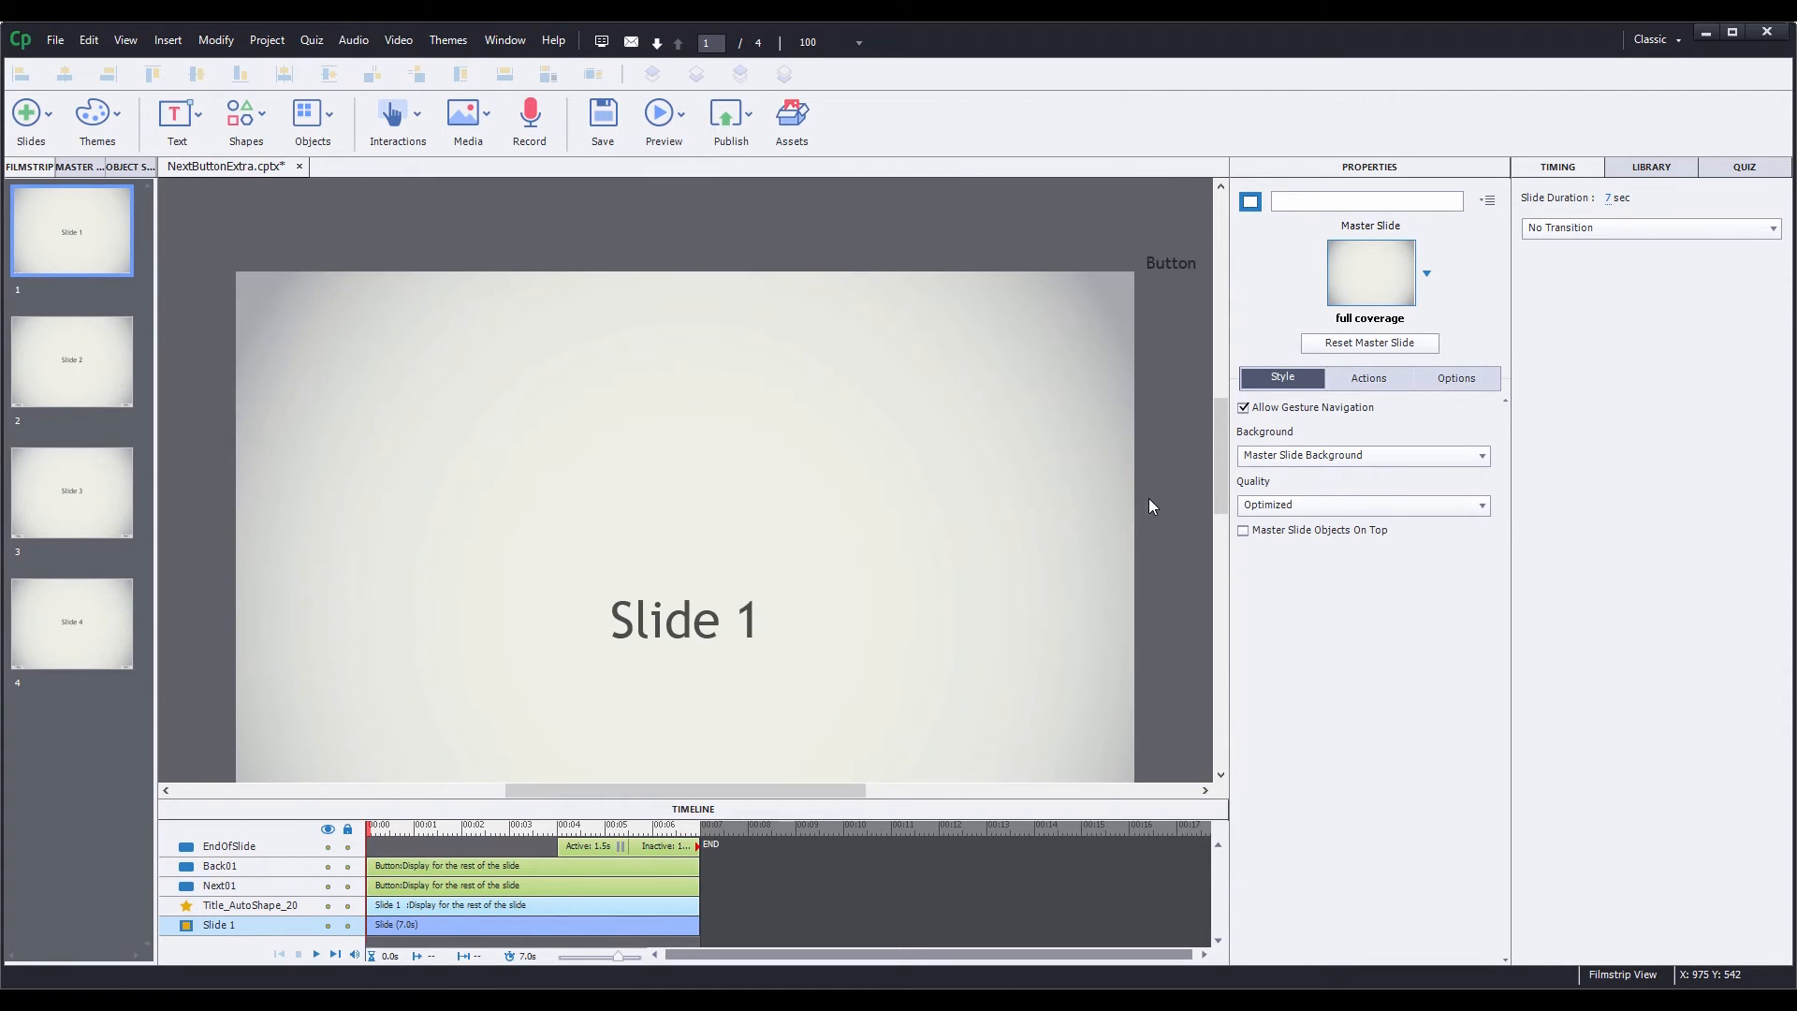
{"action": "left_click", "coordinate": [1185, 278]}
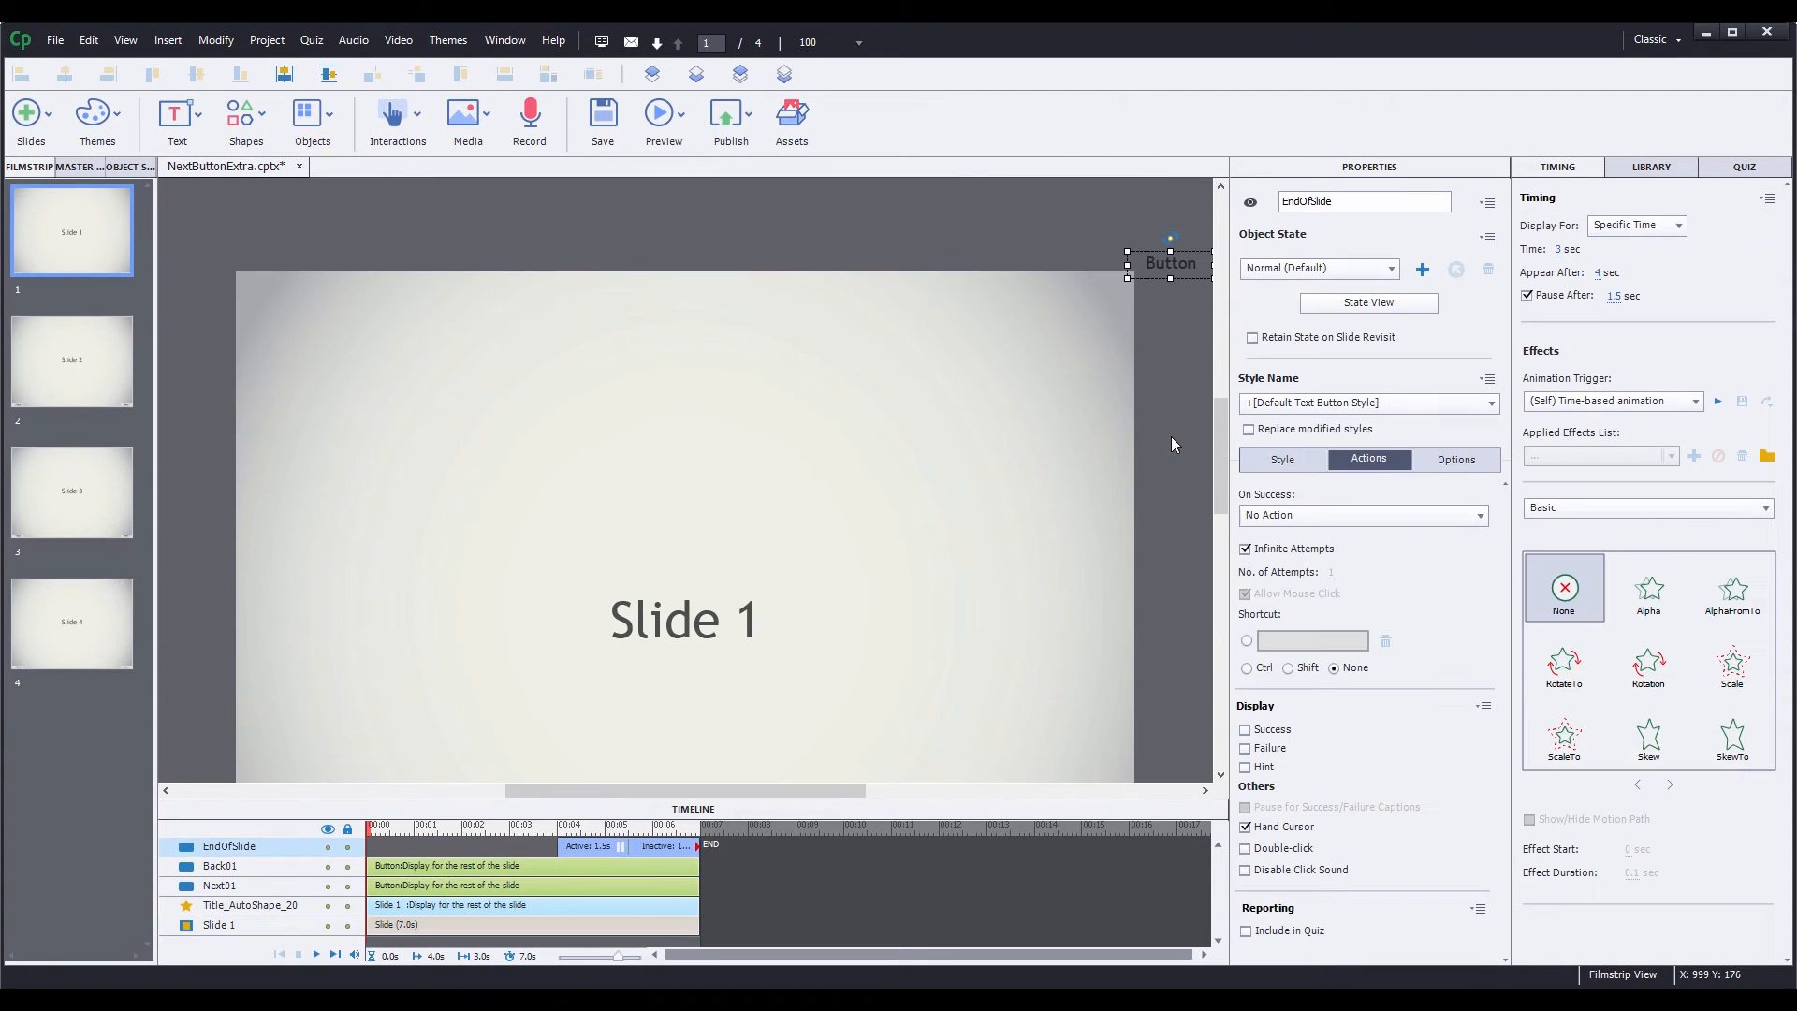
{"action": "left_click", "coordinate": [1367, 516]}
{"action": "scroll", "coordinate": [1305, 120], "scroll_direction": "up", "scroll_amount": 4}
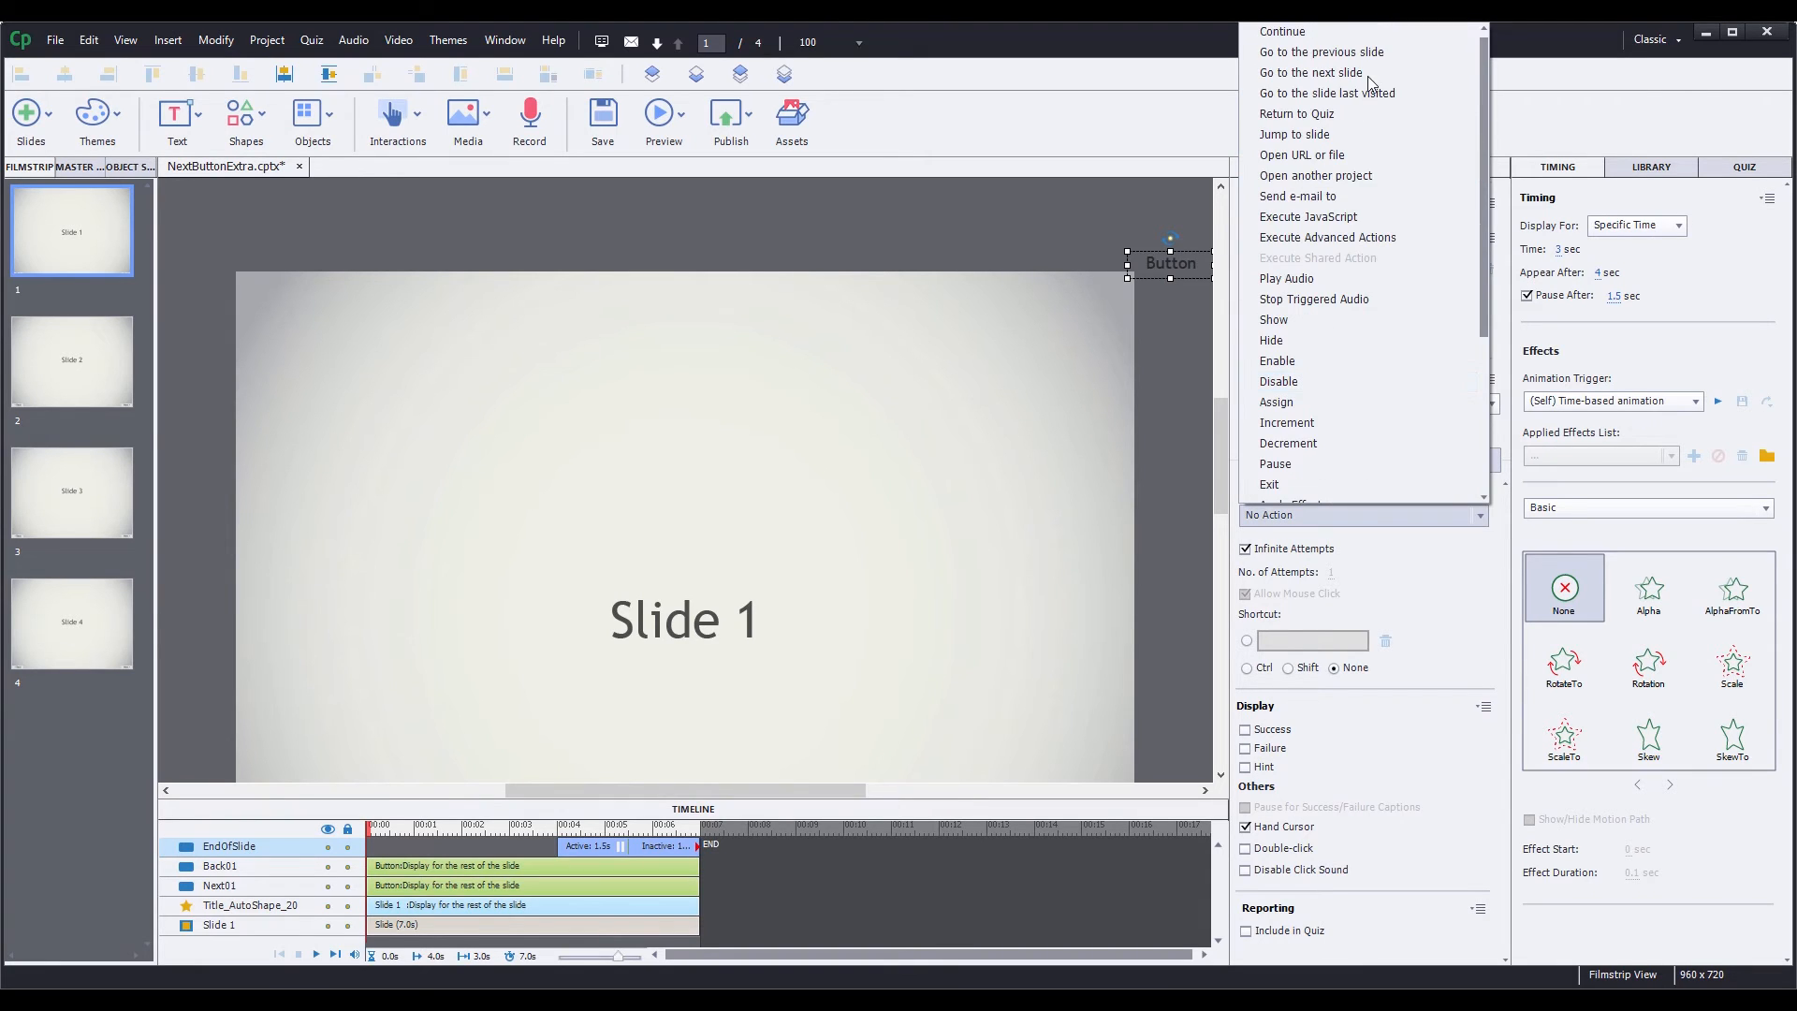
{"action": "left_click", "coordinate": [1361, 239]}
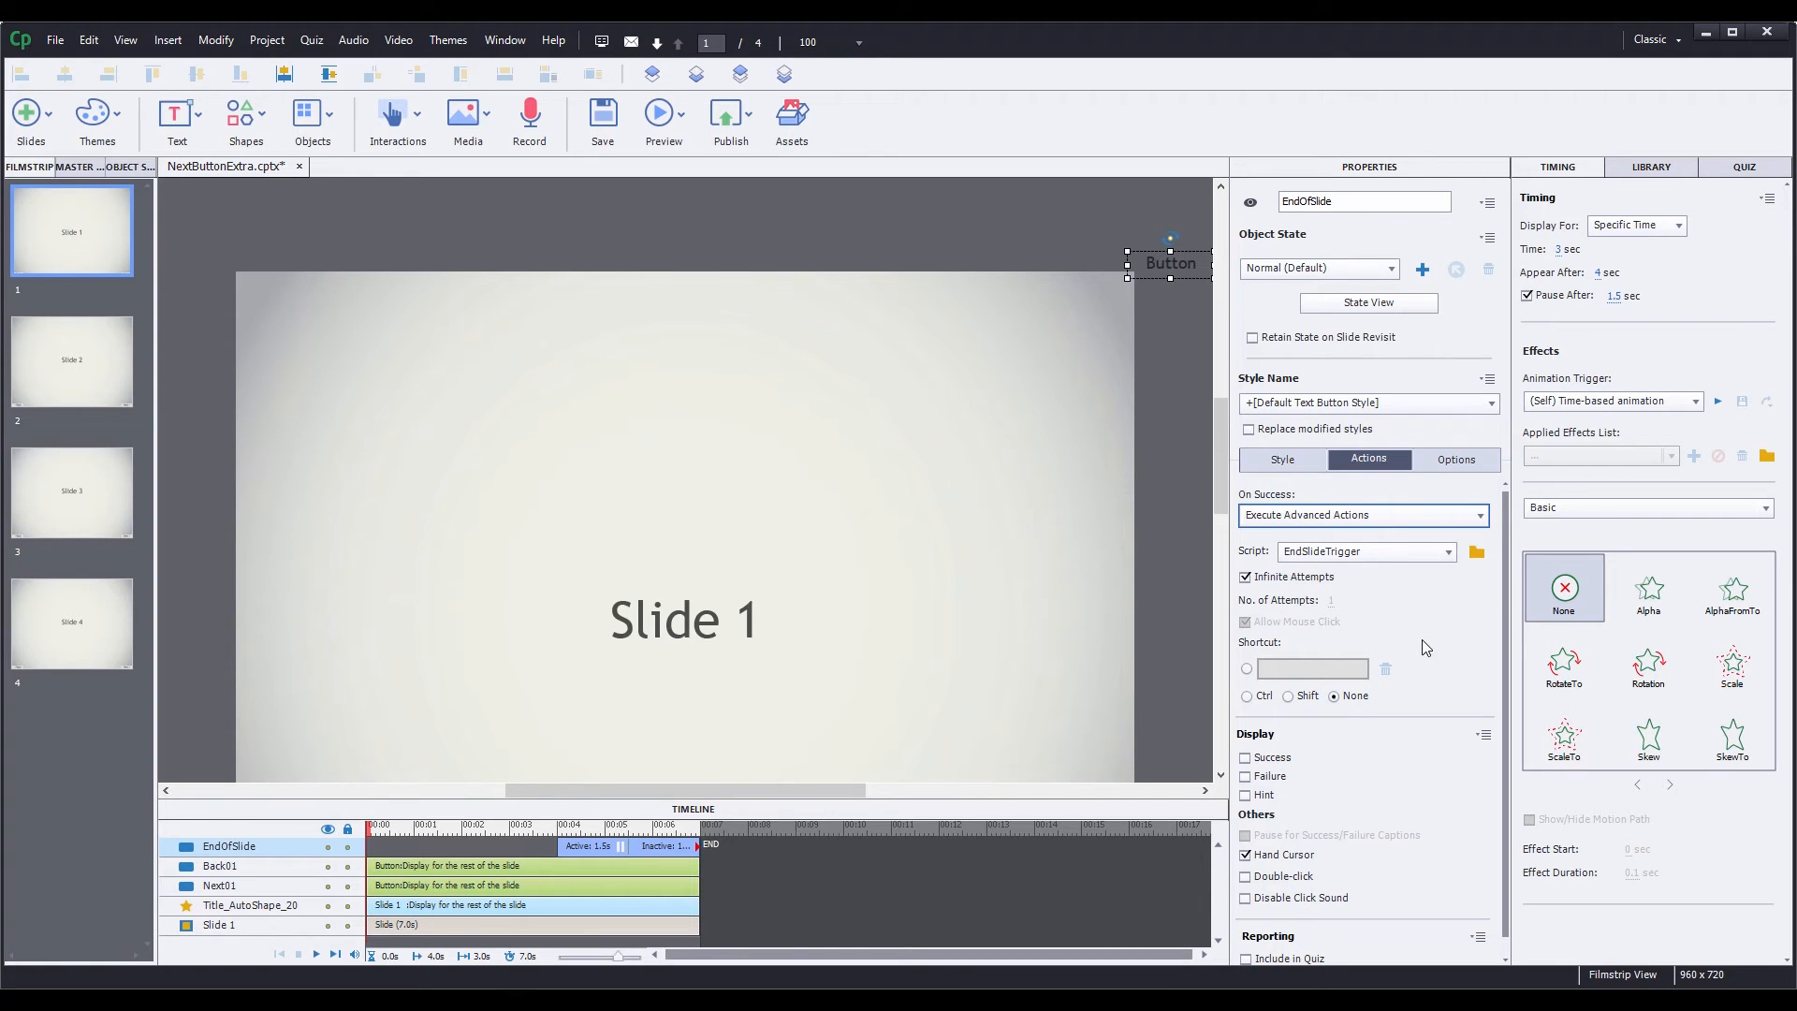
Start another standard advanced action named EndOfSlideListener.
{"action": "left_click", "coordinate": [267, 41]}
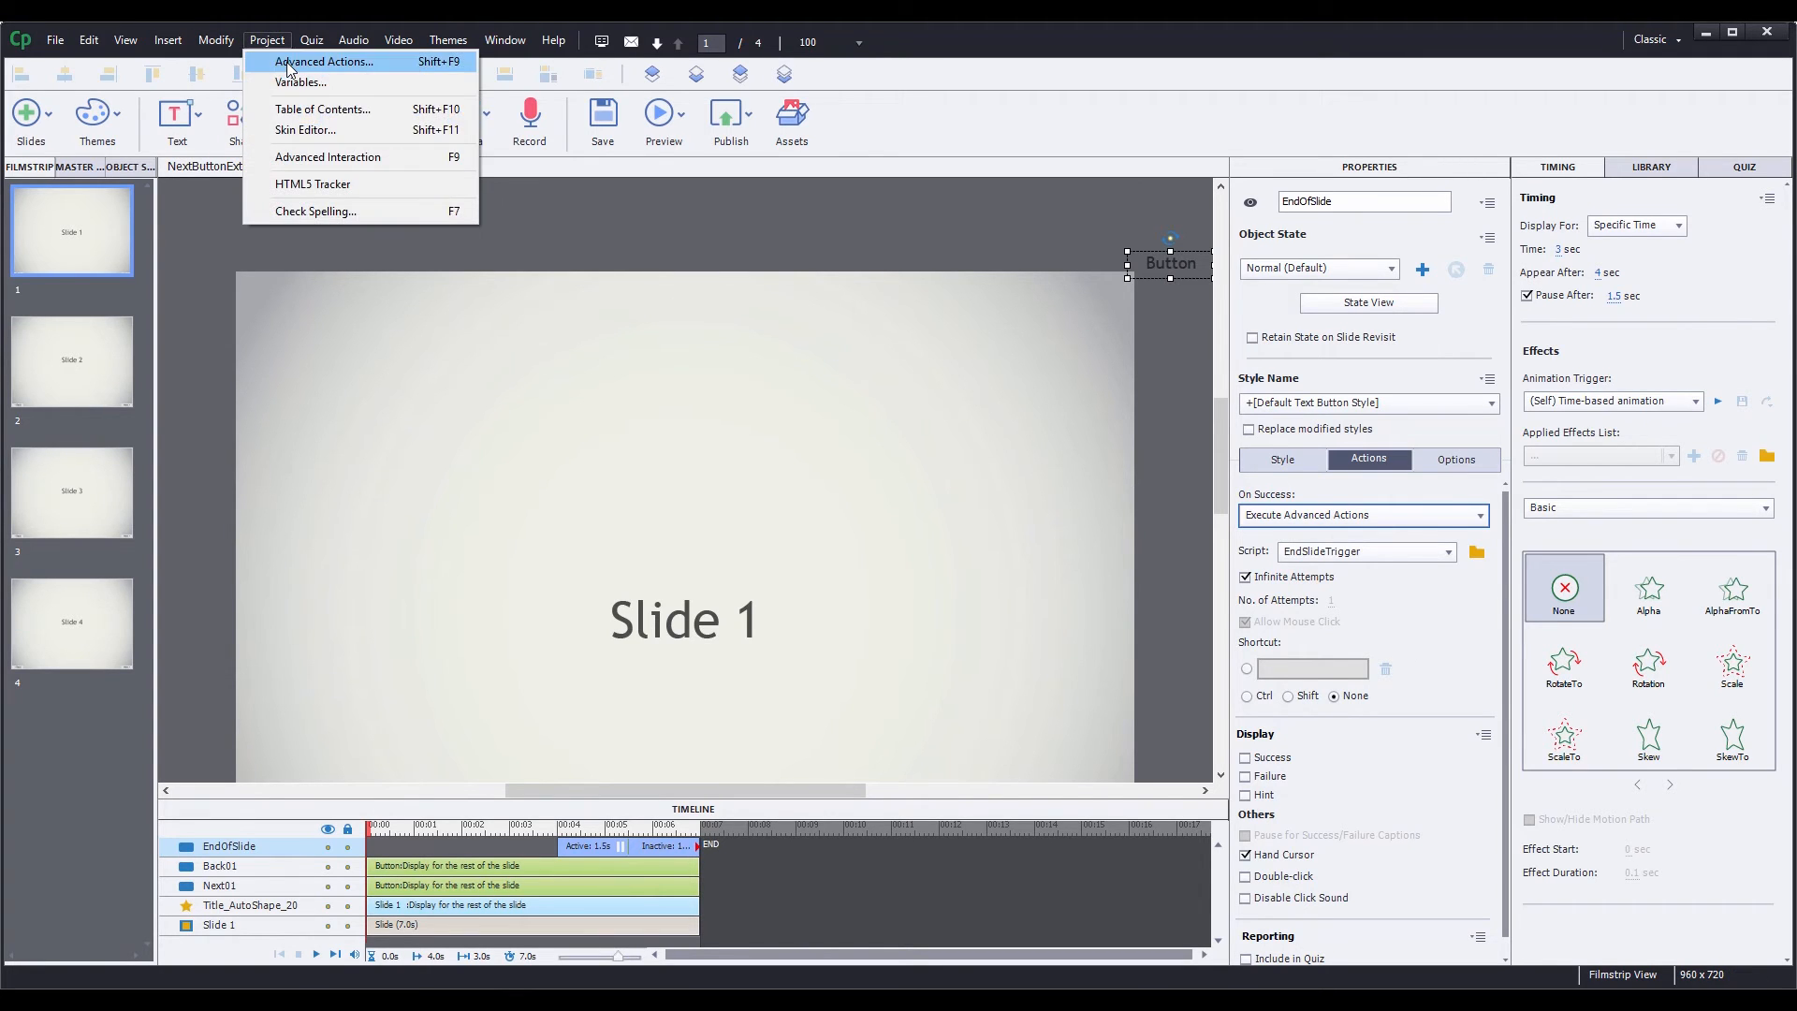
{"action": "left_click", "coordinate": [289, 64]}
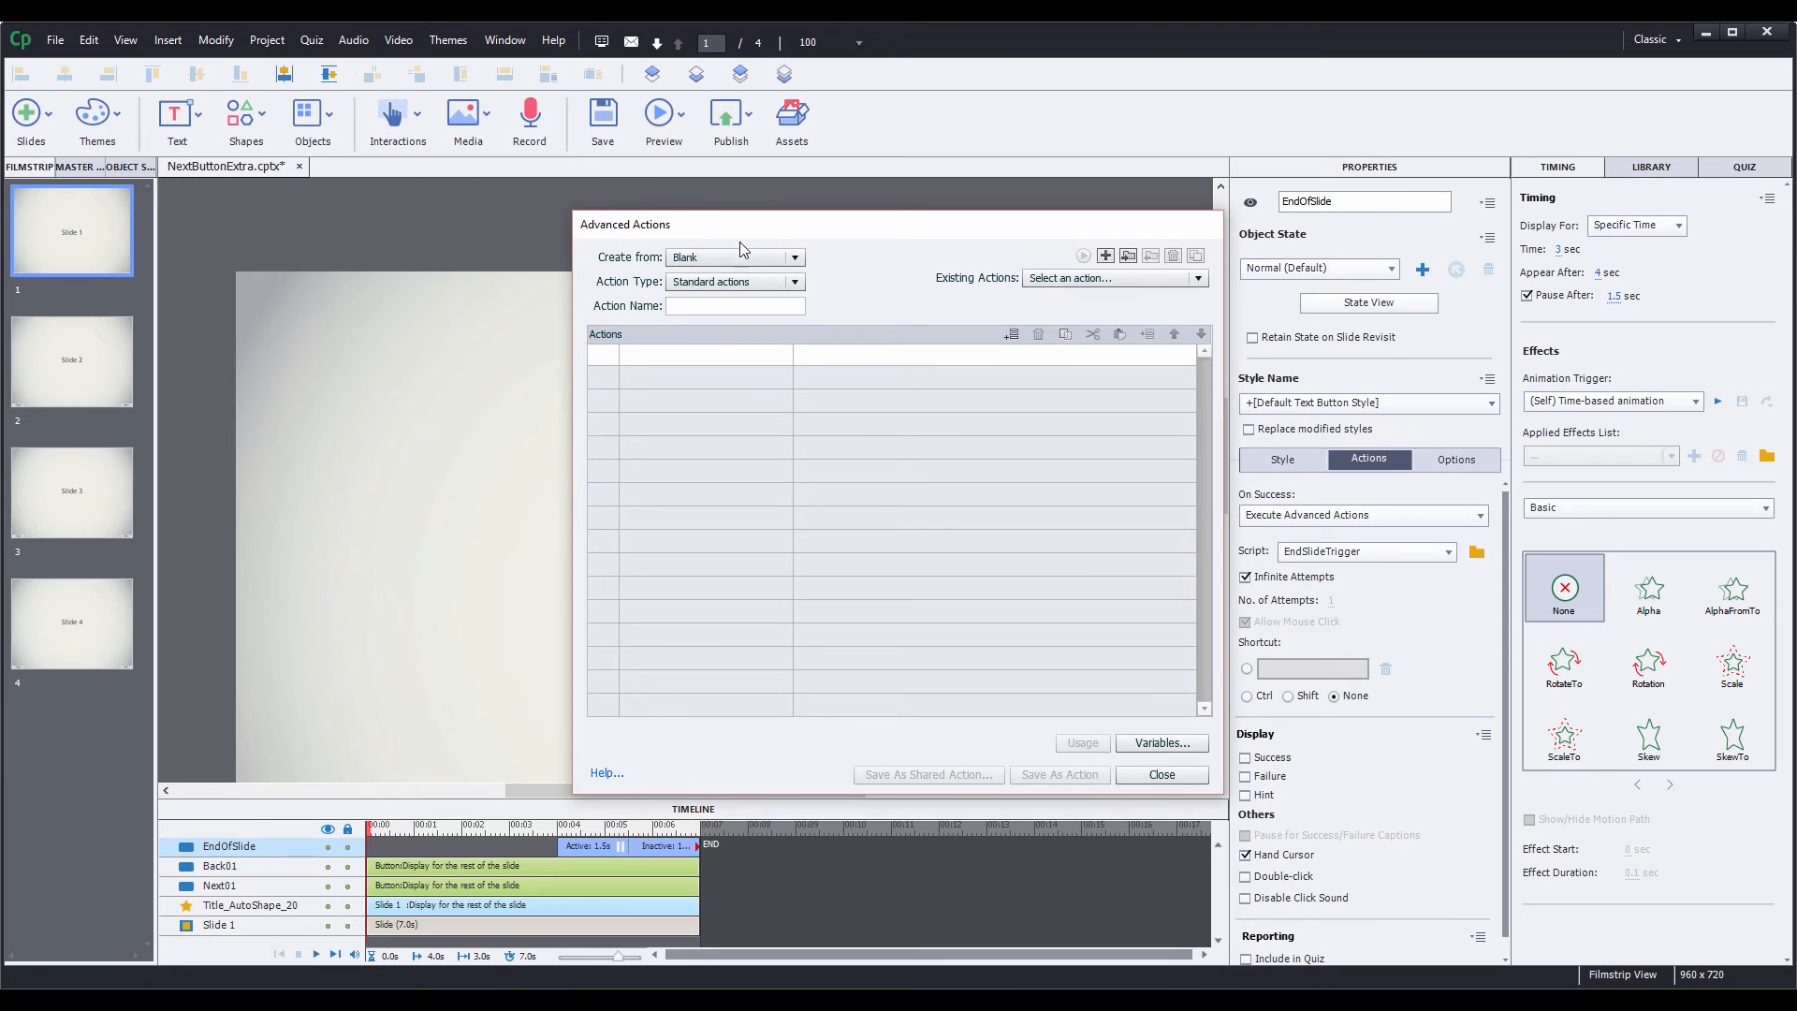
{"action": "left_click", "coordinate": [726, 312]}
{"action": "type", "text": "EndOfSlide"}
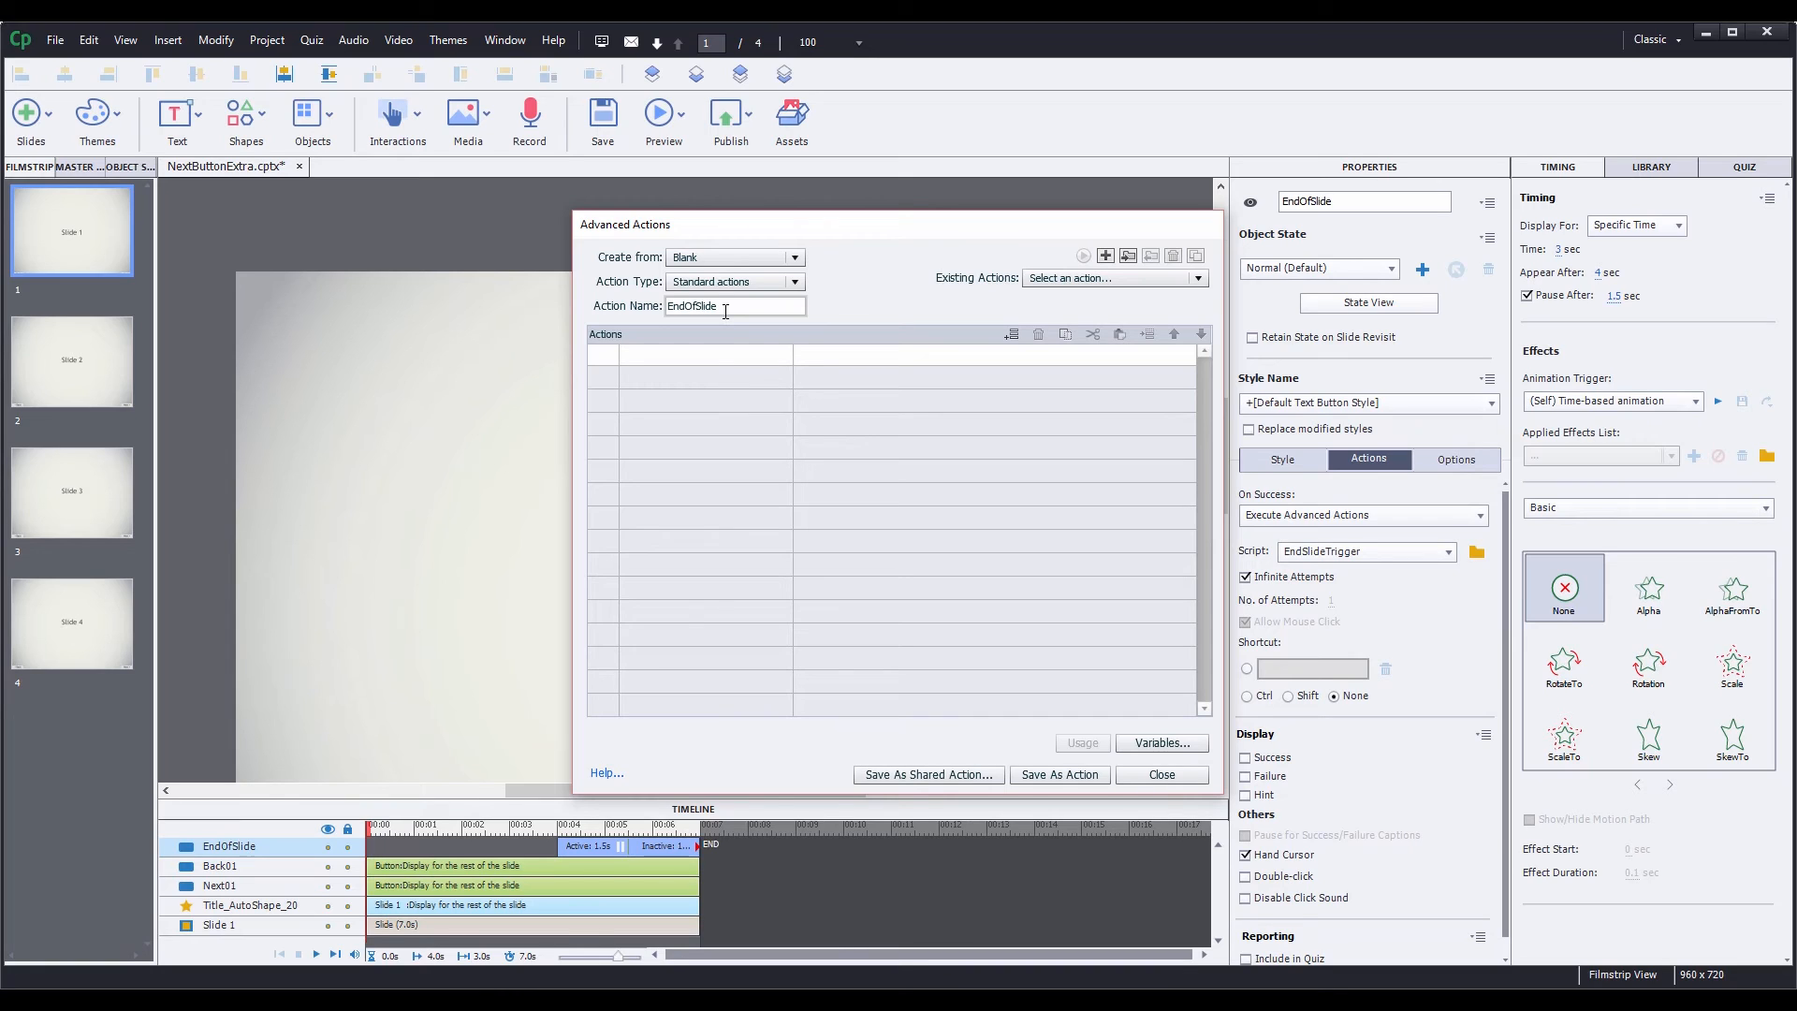
{"action": "key", "text": "BackSpace"}
{"action": "key", "text": "BackSpace"}
{"action": "type", "text": "ner"}
Add an Assign action to EndOfSlideListener that targets the variable xcmndAddEventListener with a literal value.
{"action": "left_click", "coordinate": [686, 354]}
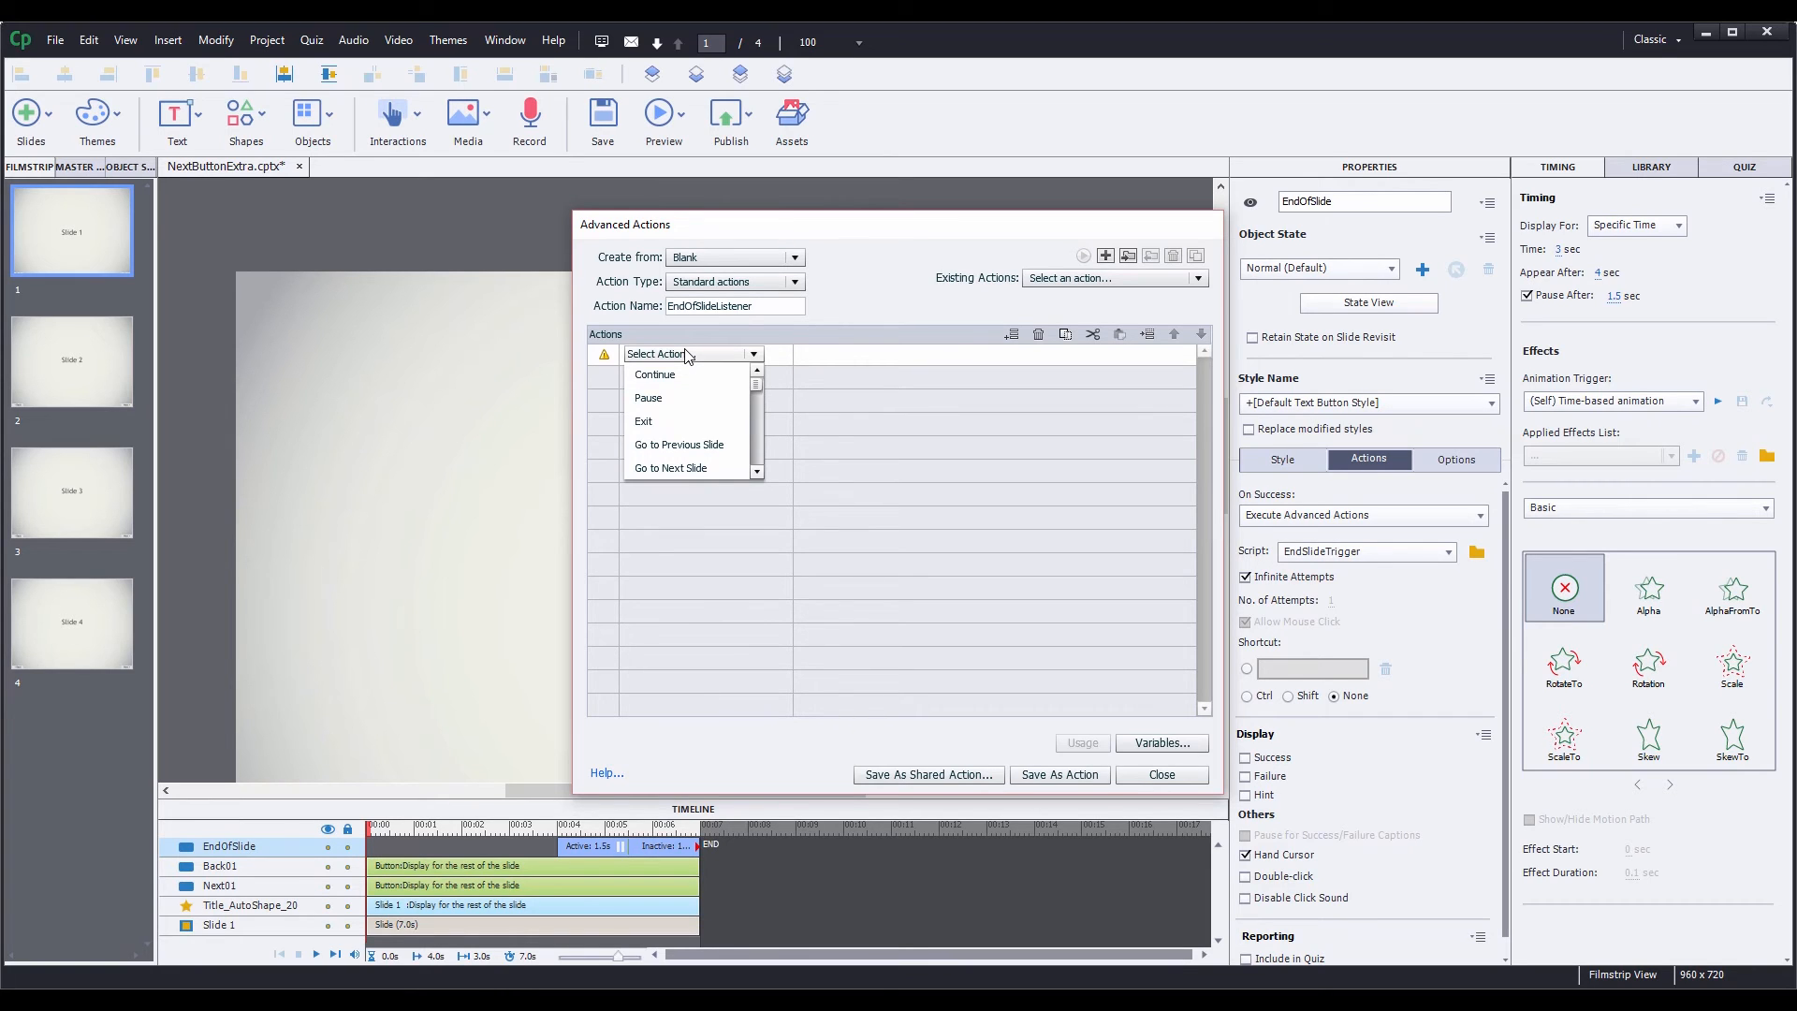
{"action": "key", "text": "a"}
{"action": "left_click", "coordinate": [695, 374]}
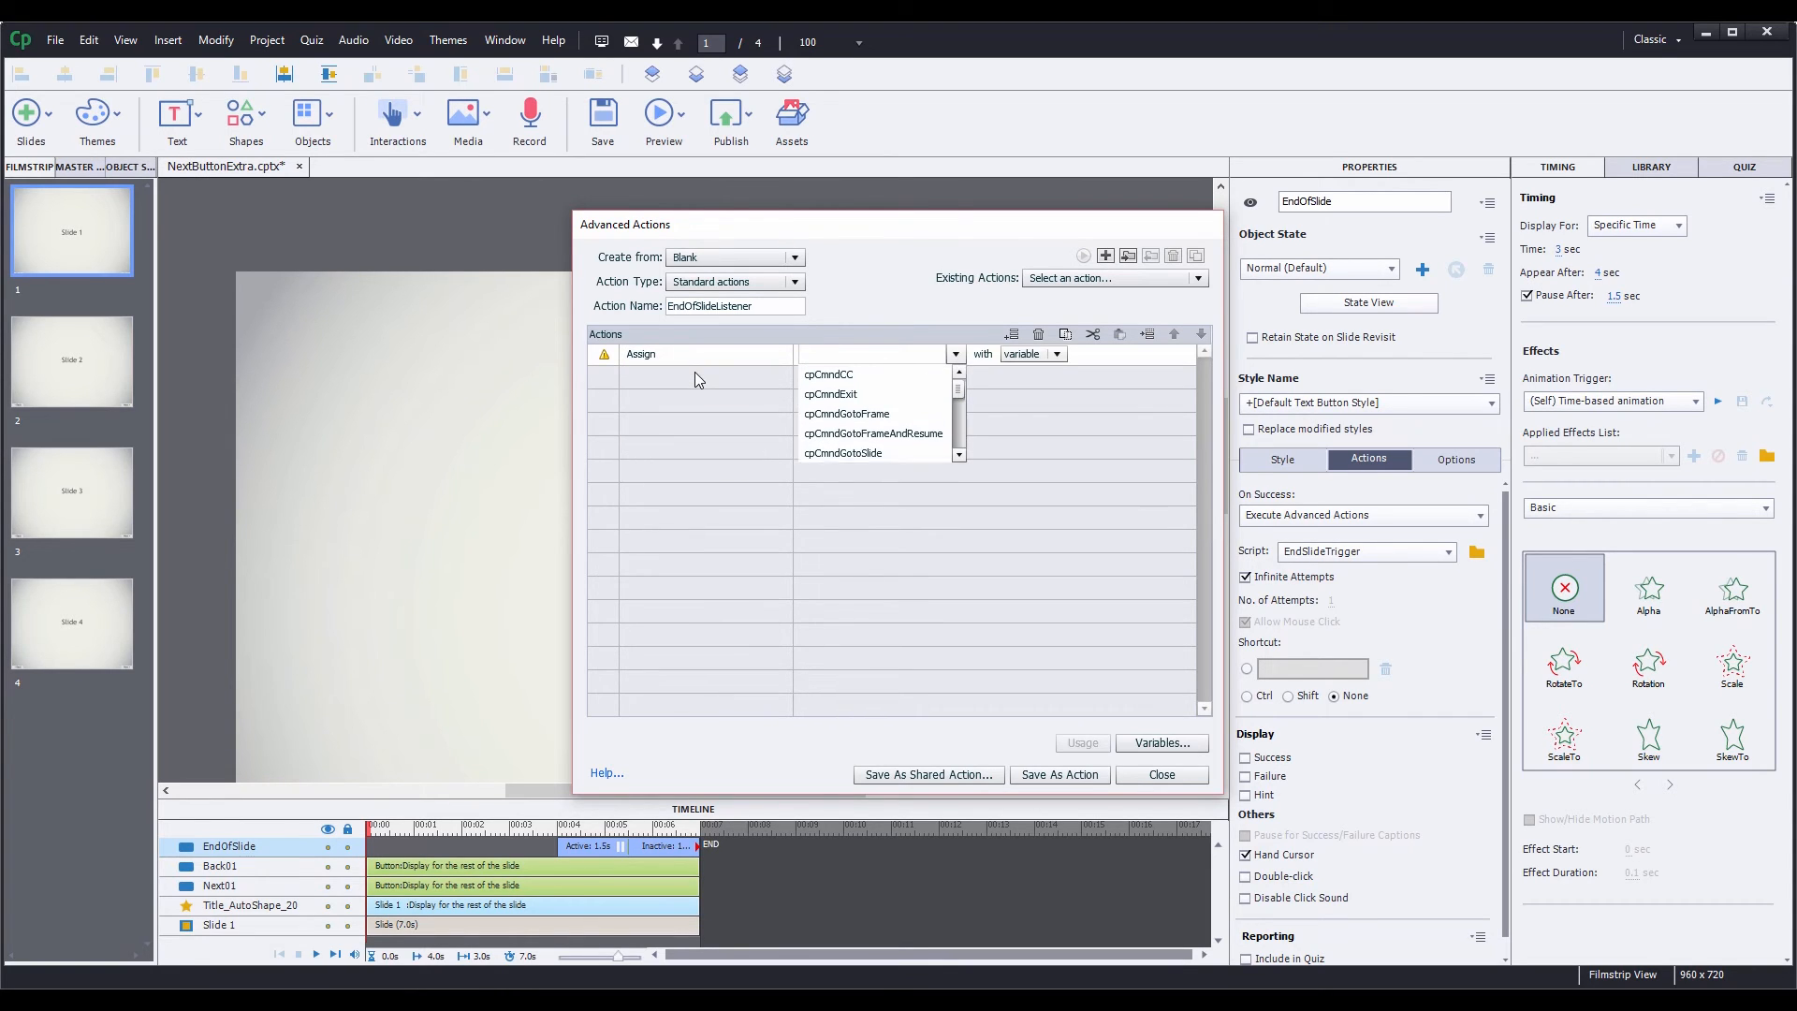
{"action": "type", "text": "xcmnd"}
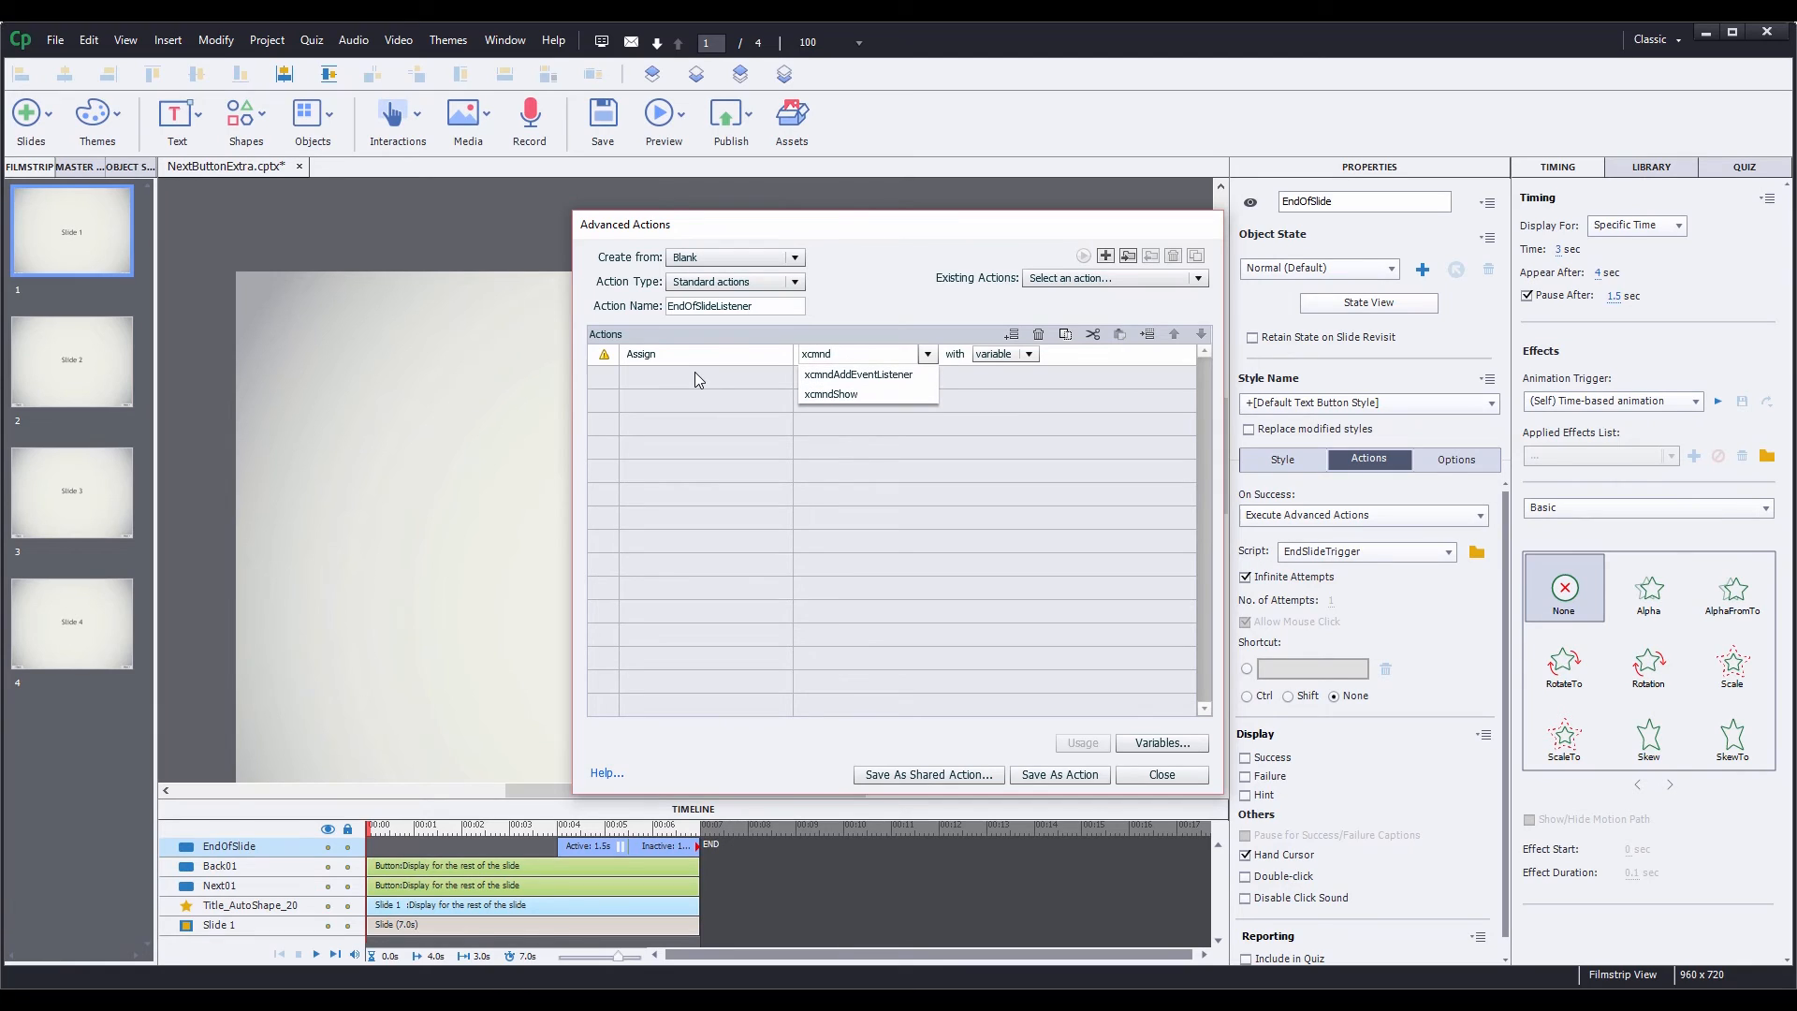
{"action": "left_click", "coordinate": [890, 374]}
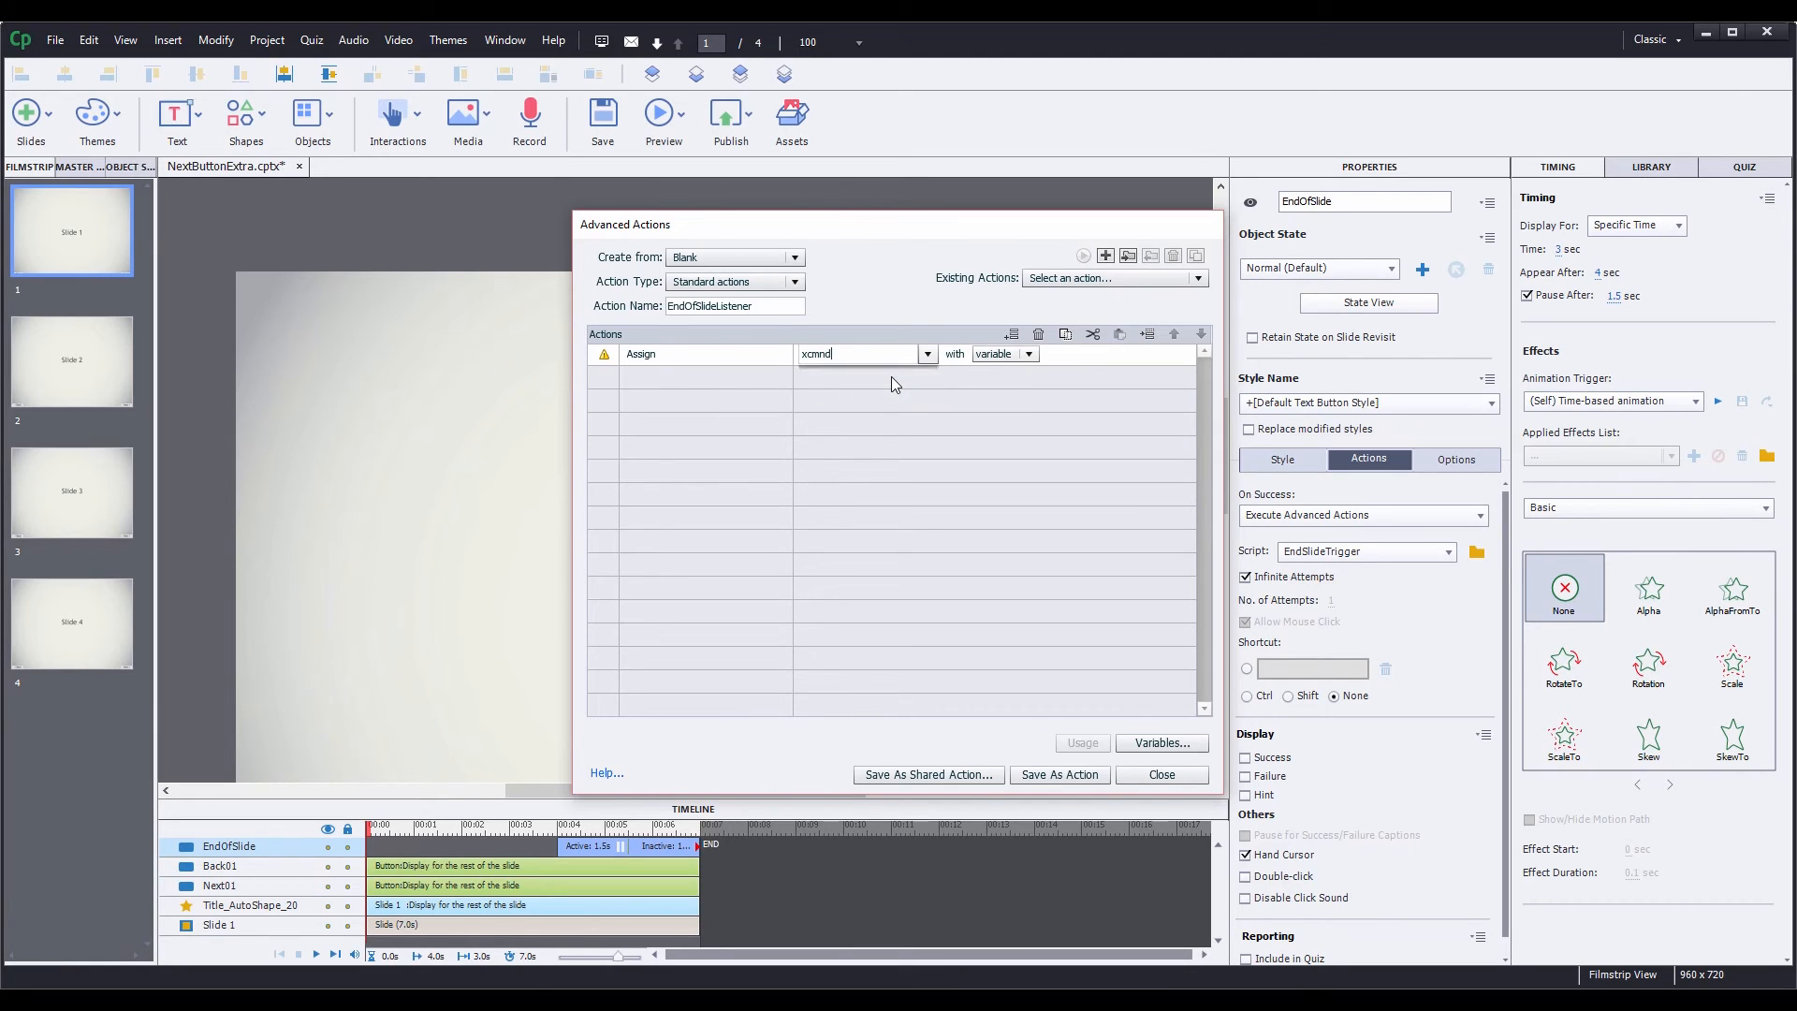
{"action": "left_click", "coordinate": [1001, 354]}
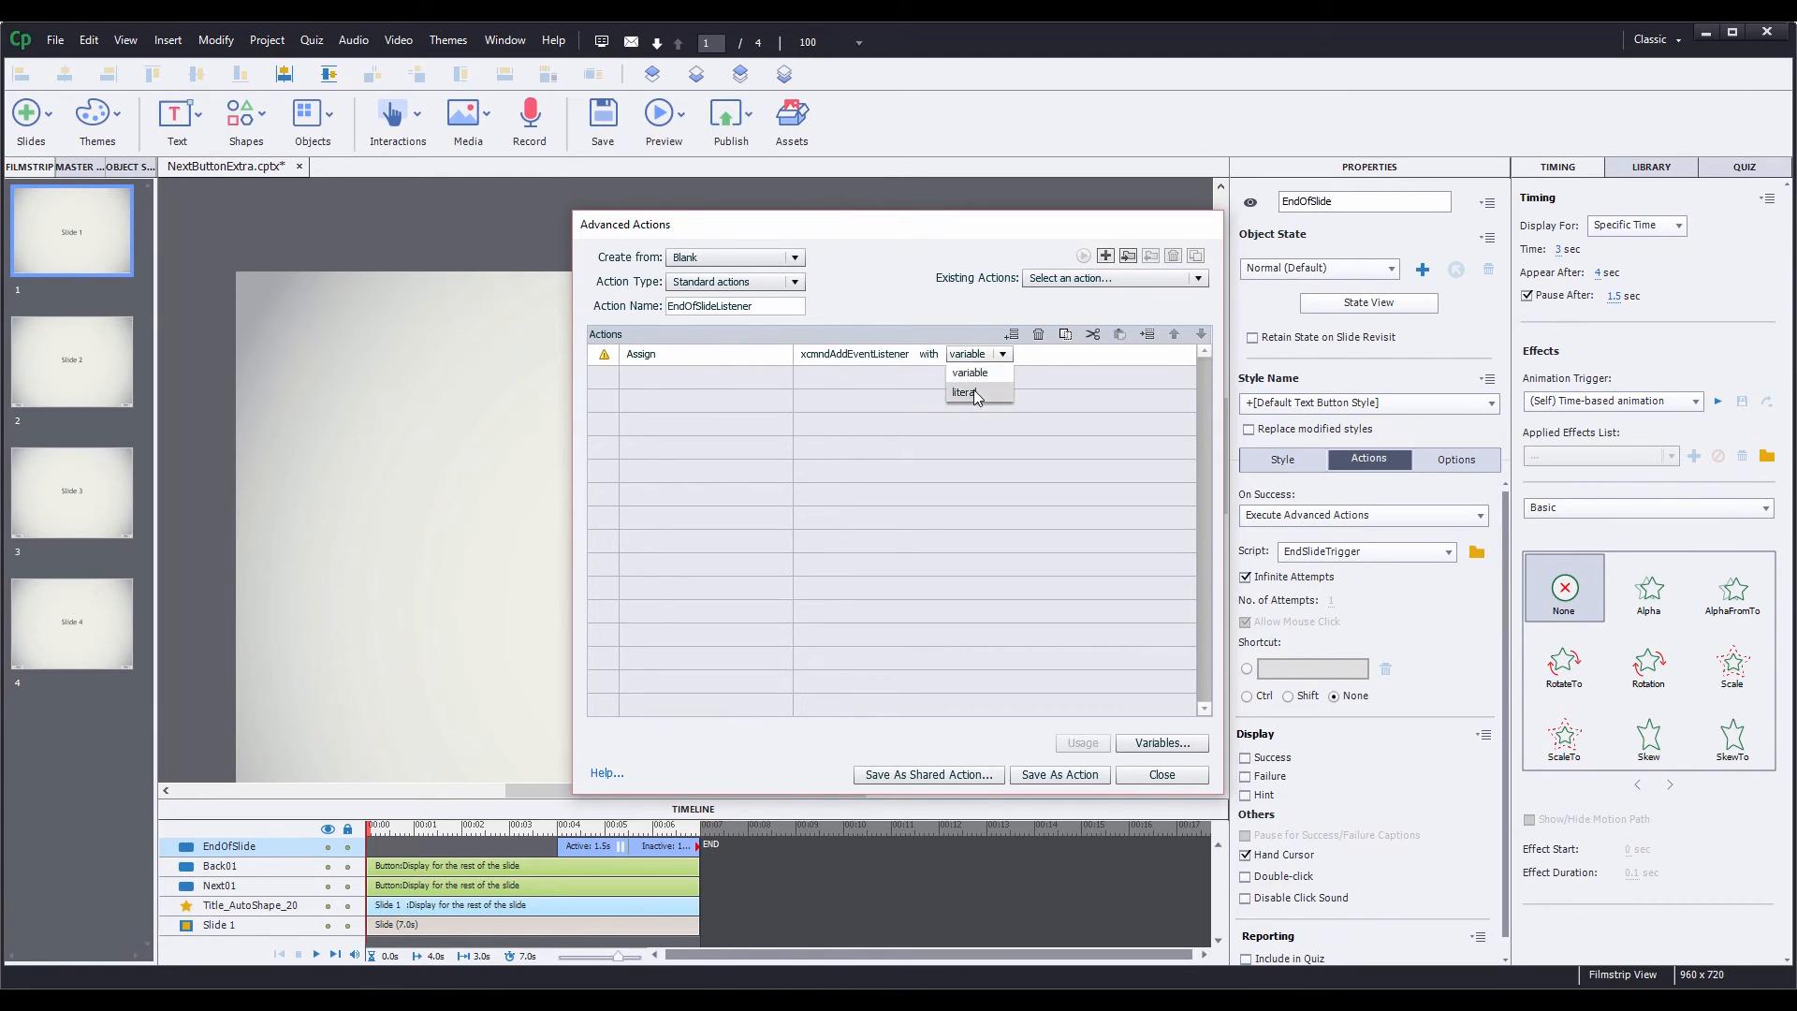
{"action": "left_click", "coordinate": [973, 392]}
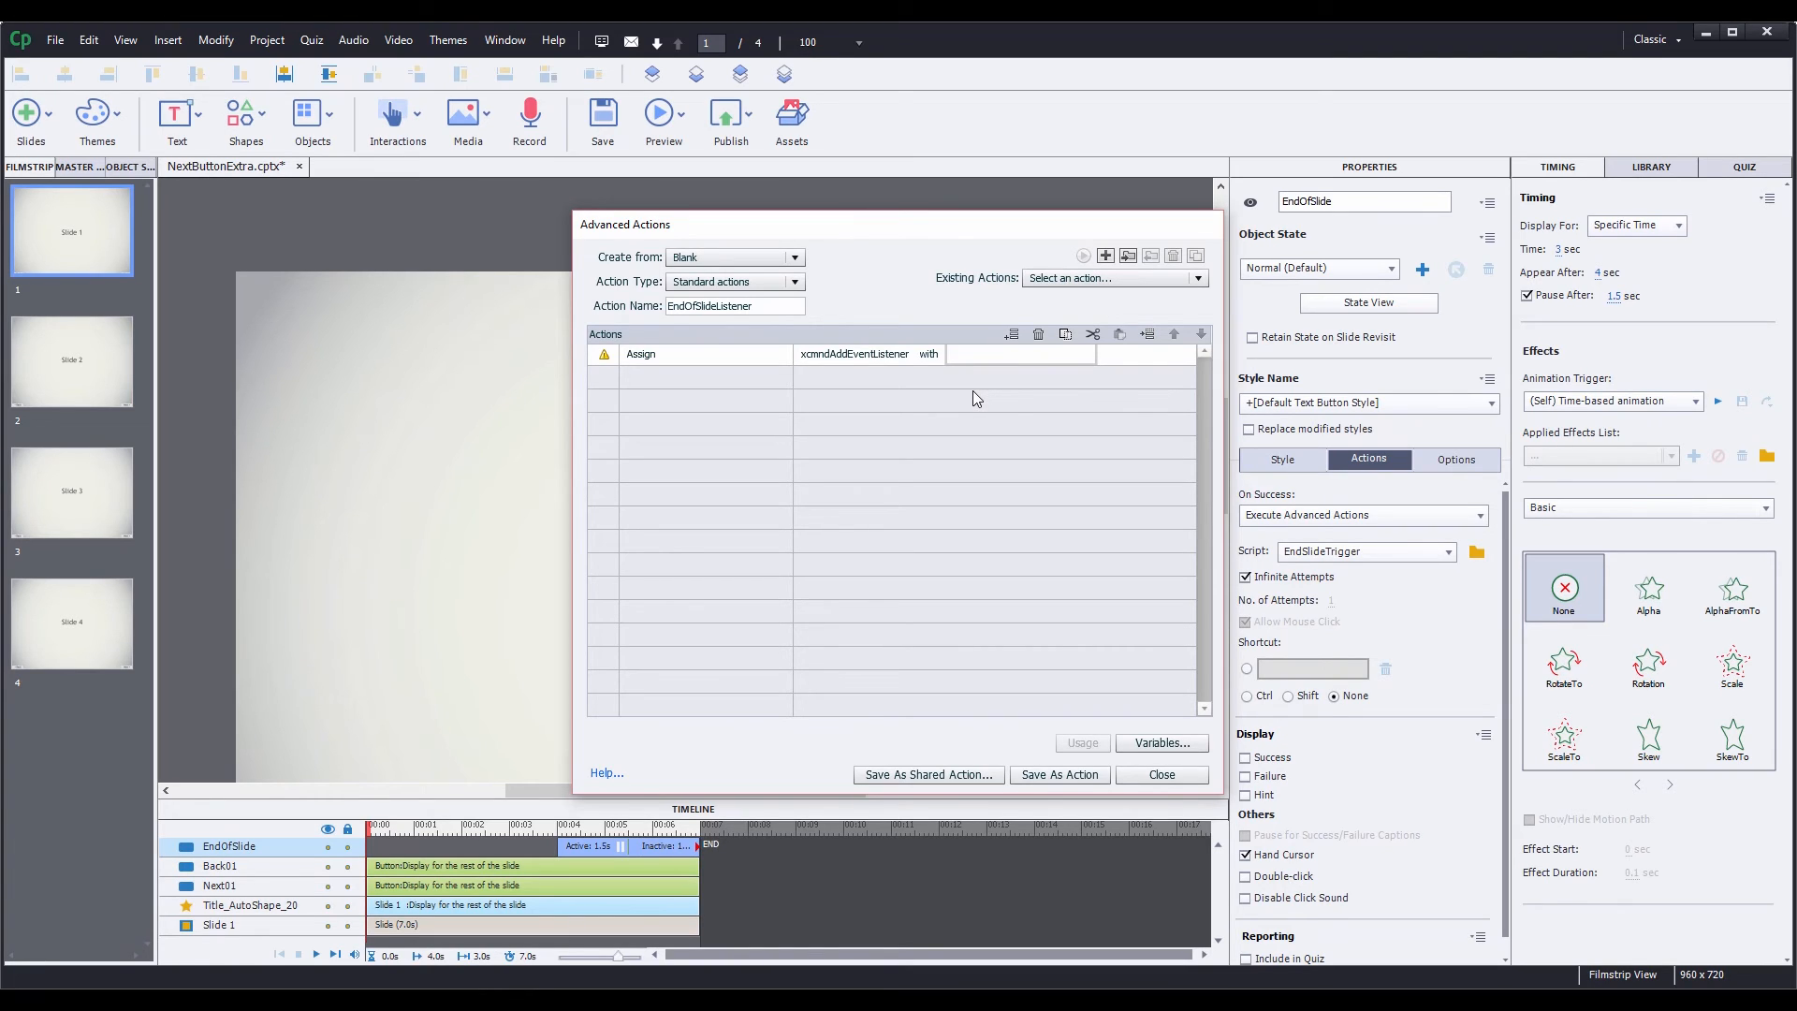
Enter "EndOfSlide#, enter, EndOfSlide, success" as the literal, then save the action and close the action editor.
{"action": "type", "text": "End"}
{"action": "type", "text": "OfSlide#,"}
{"action": "type", "text": " enter"}
{"action": "type", "text": ", EndOf"}
{"action": "type", "text": "Slide"}
{"action": "type", "text": ", succee"}
{"action": "key", "text": "Return"}
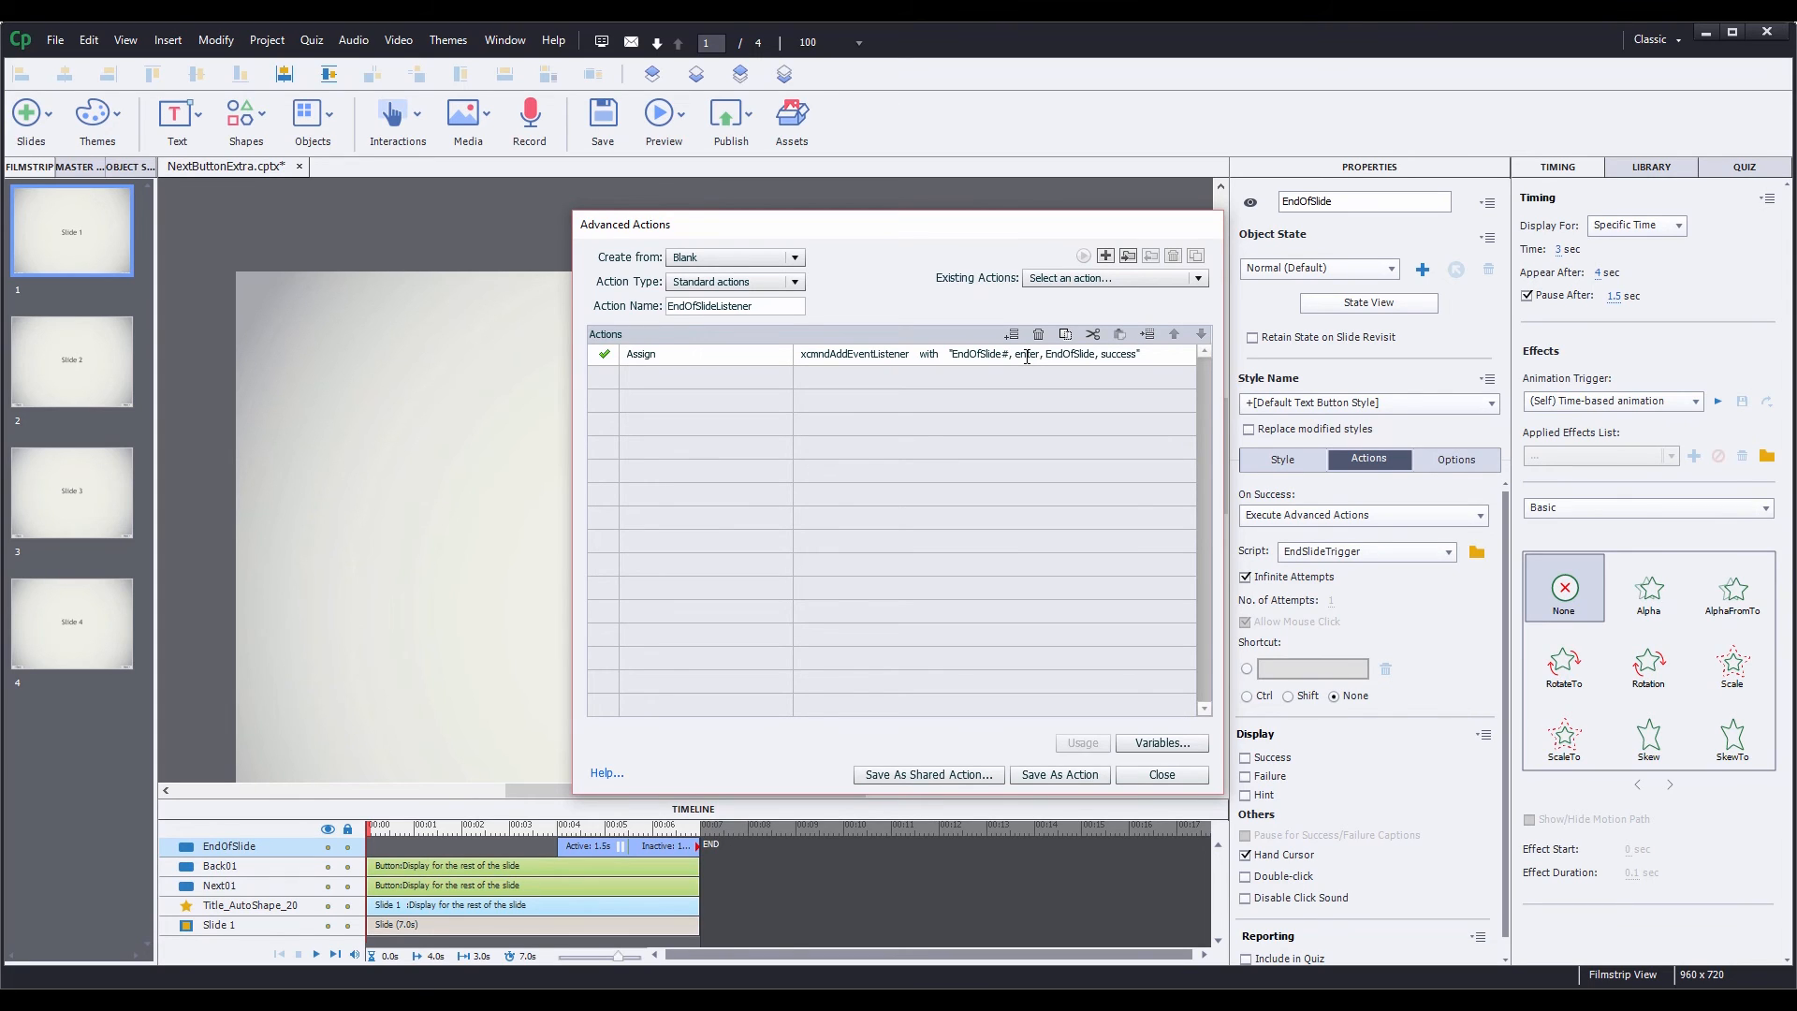
{"action": "left_click", "coordinate": [1077, 779]}
{"action": "left_click", "coordinate": [939, 539]}
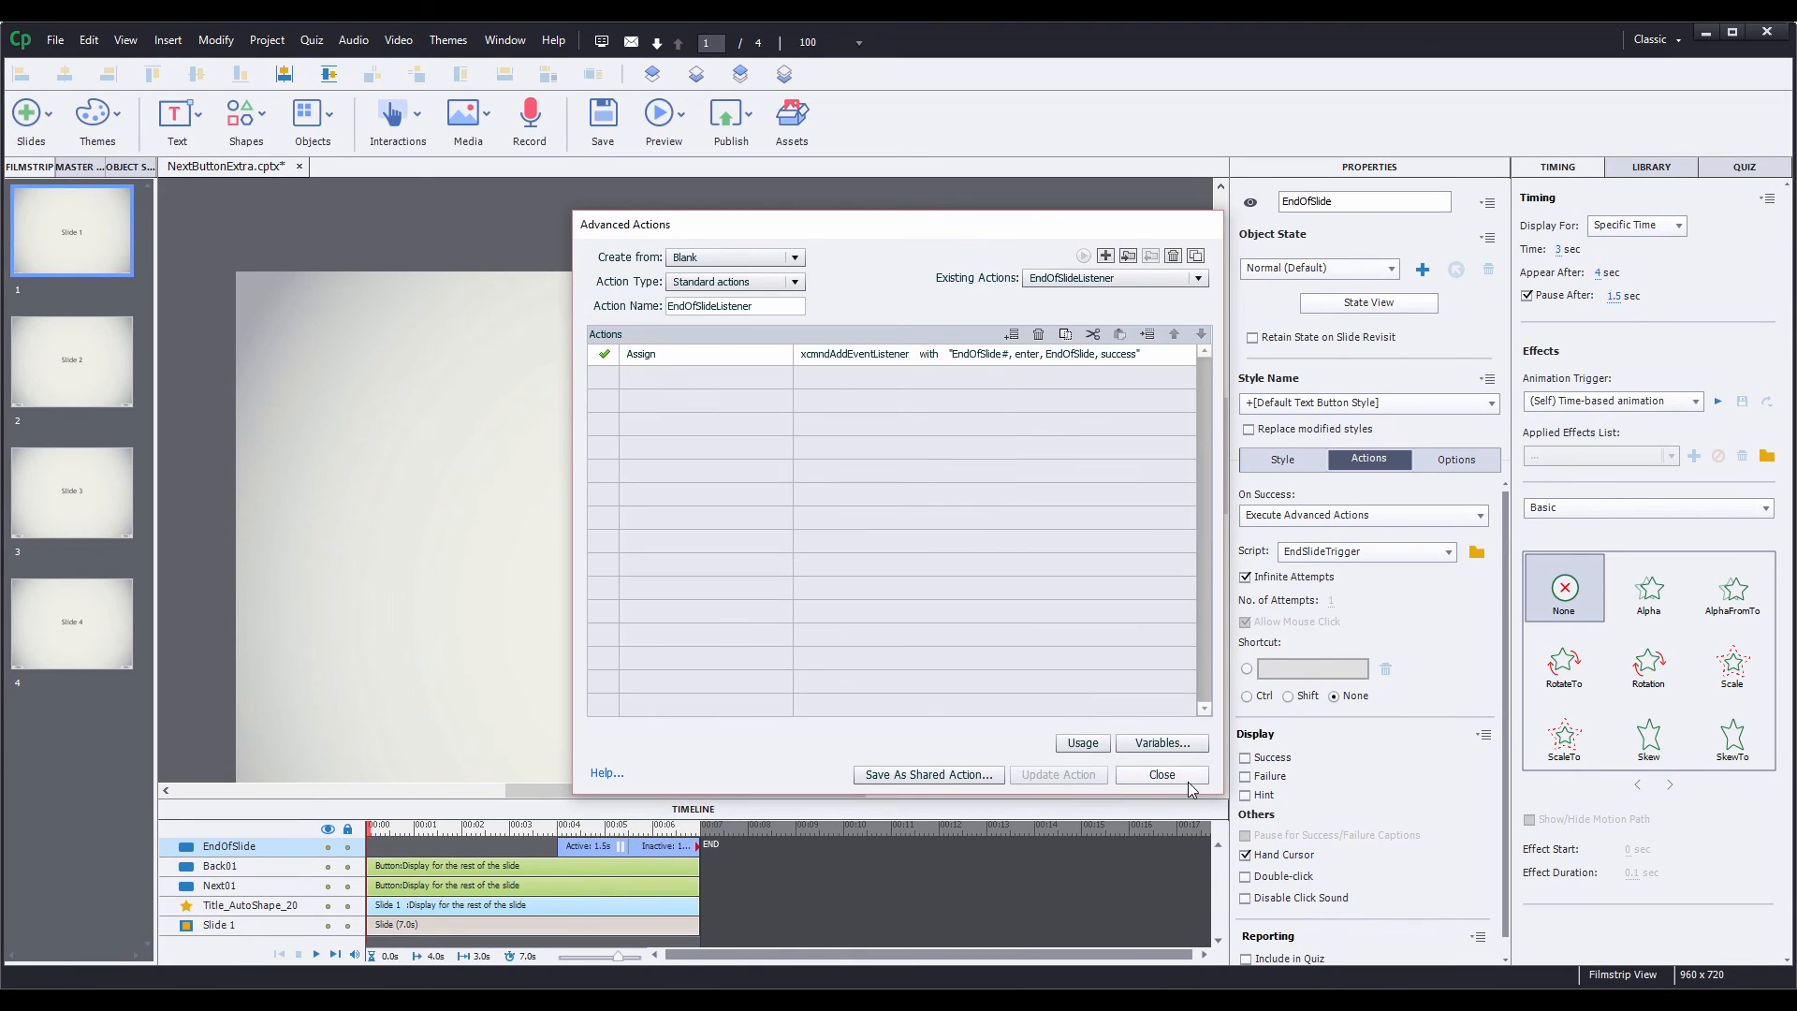
{"action": "left_click", "coordinate": [1162, 775]}
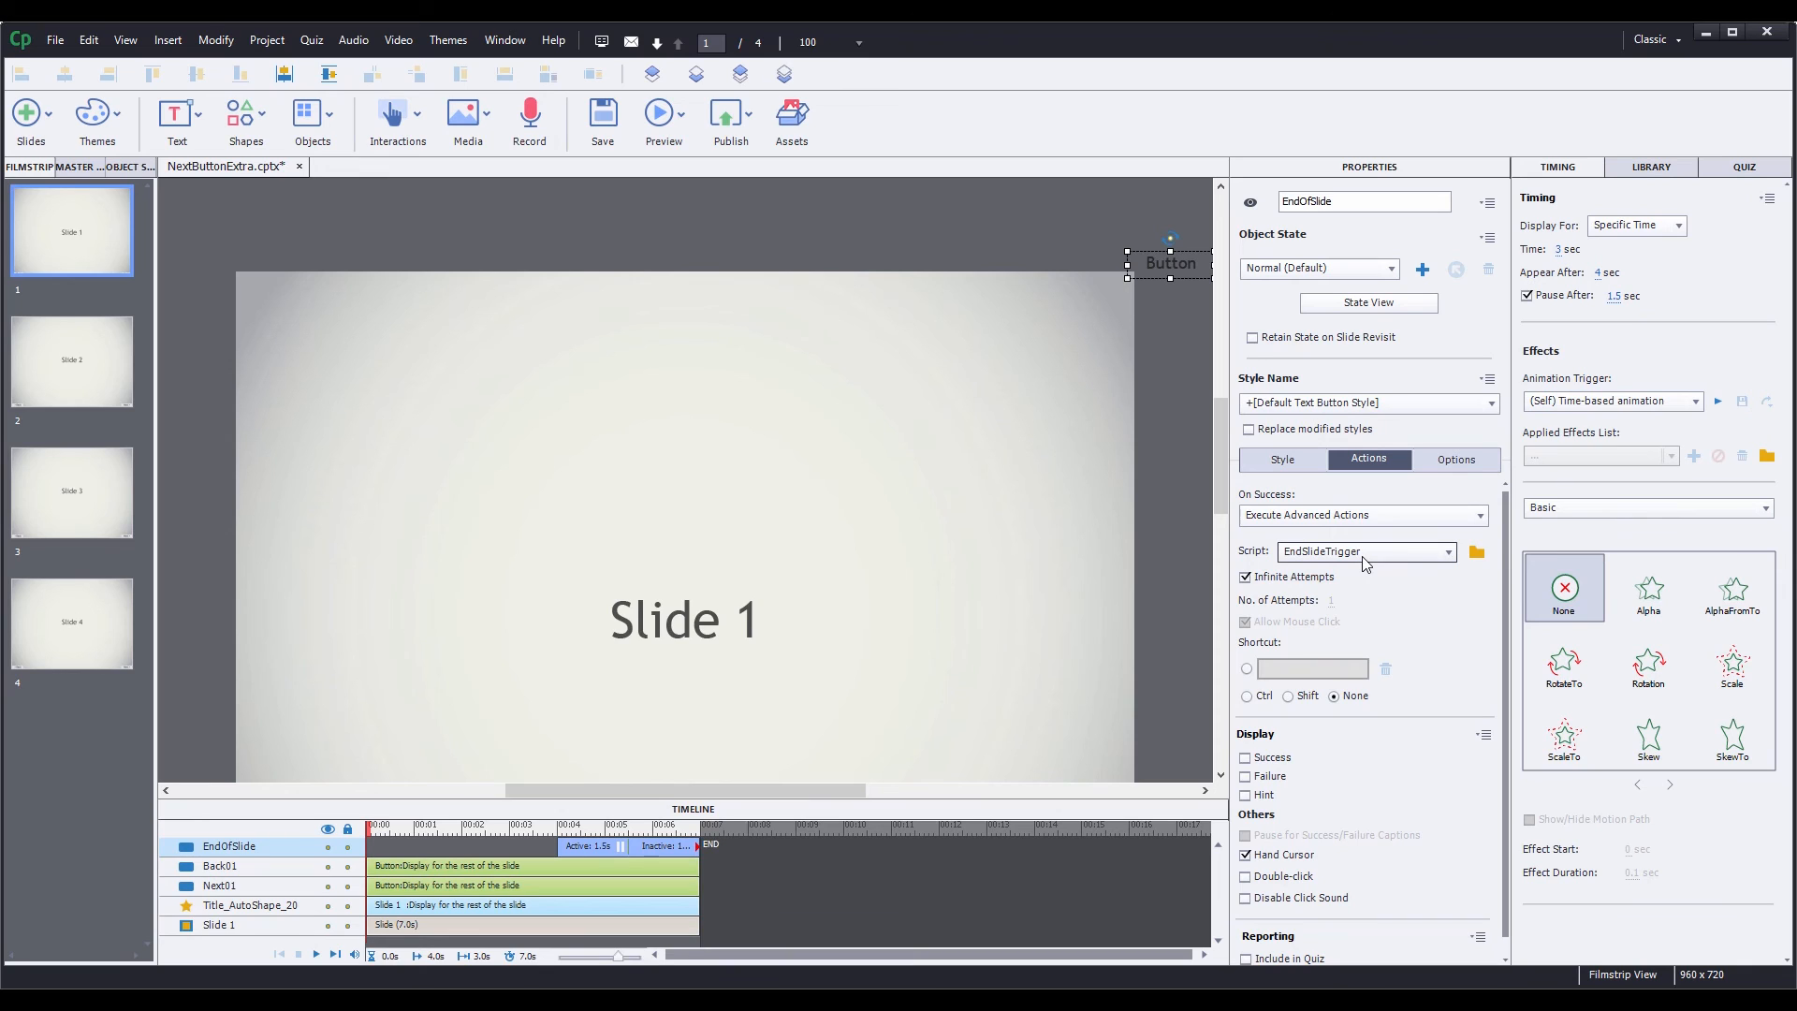
Set slide 1's On Enter action to Execute Advanced Actions.
{"action": "left_click", "coordinate": [1180, 363]}
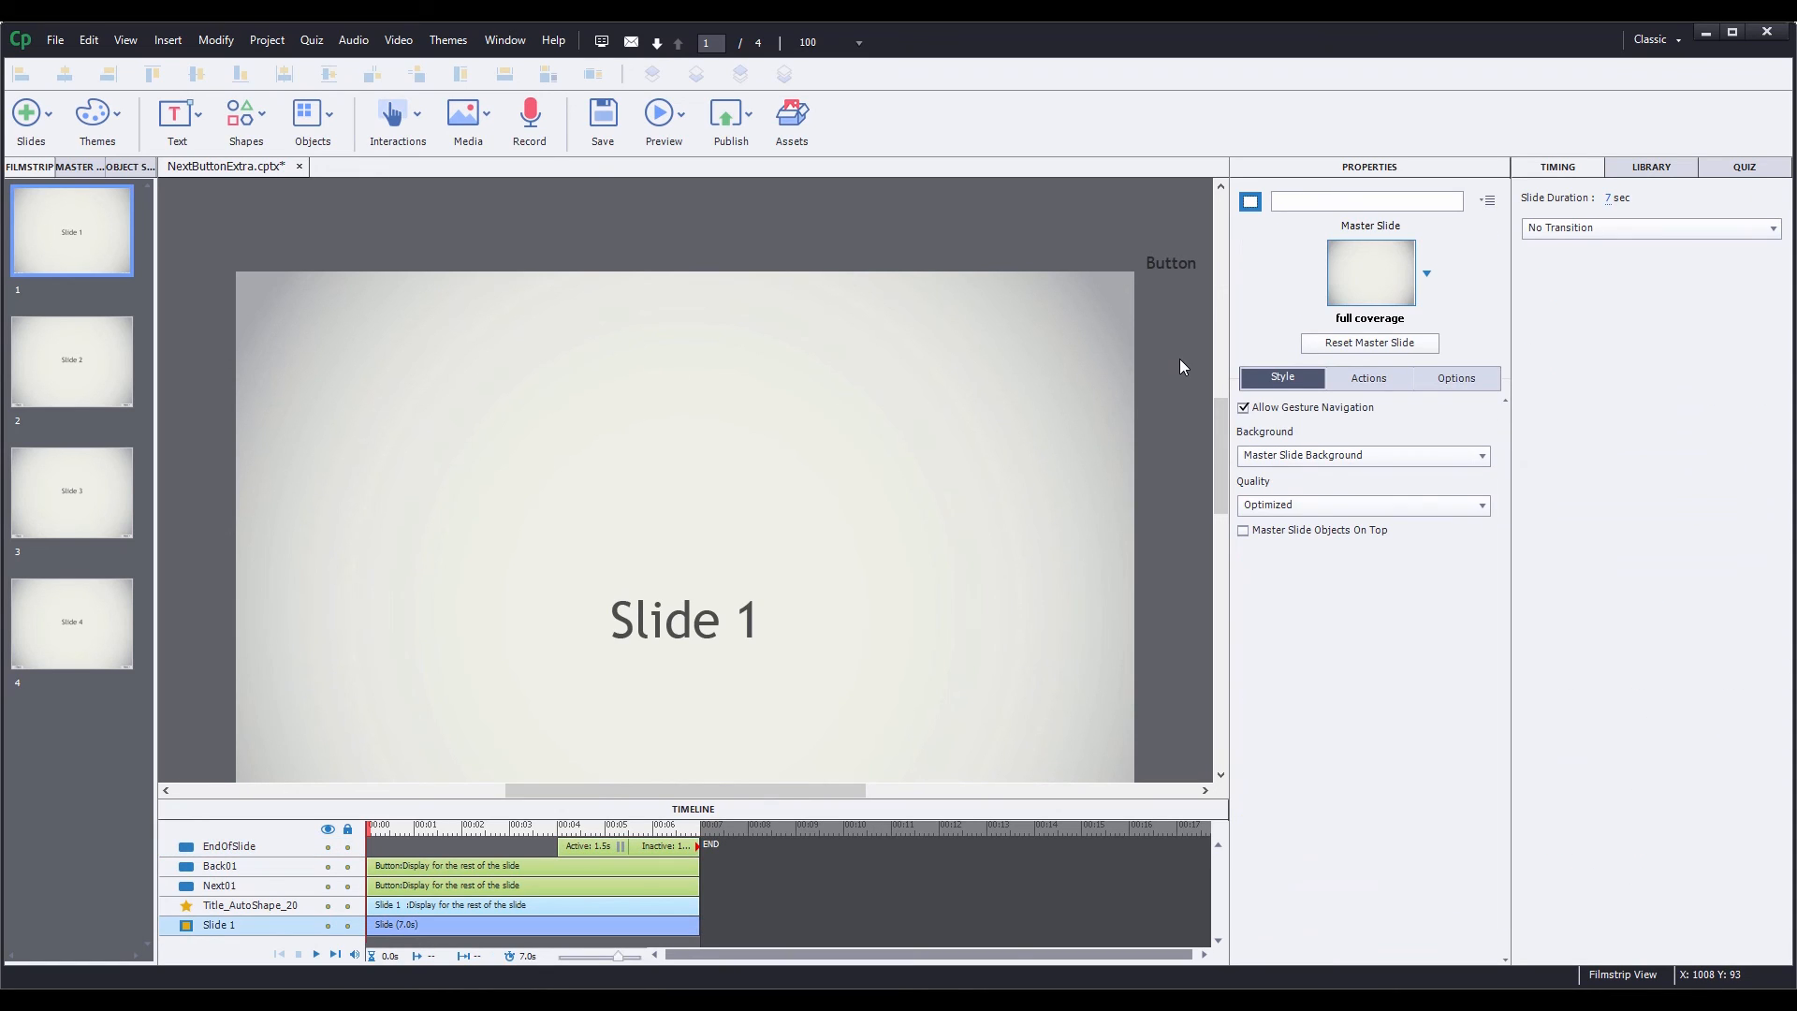
{"action": "left_click", "coordinate": [1376, 381]}
{"action": "left_click", "coordinate": [1328, 428]}
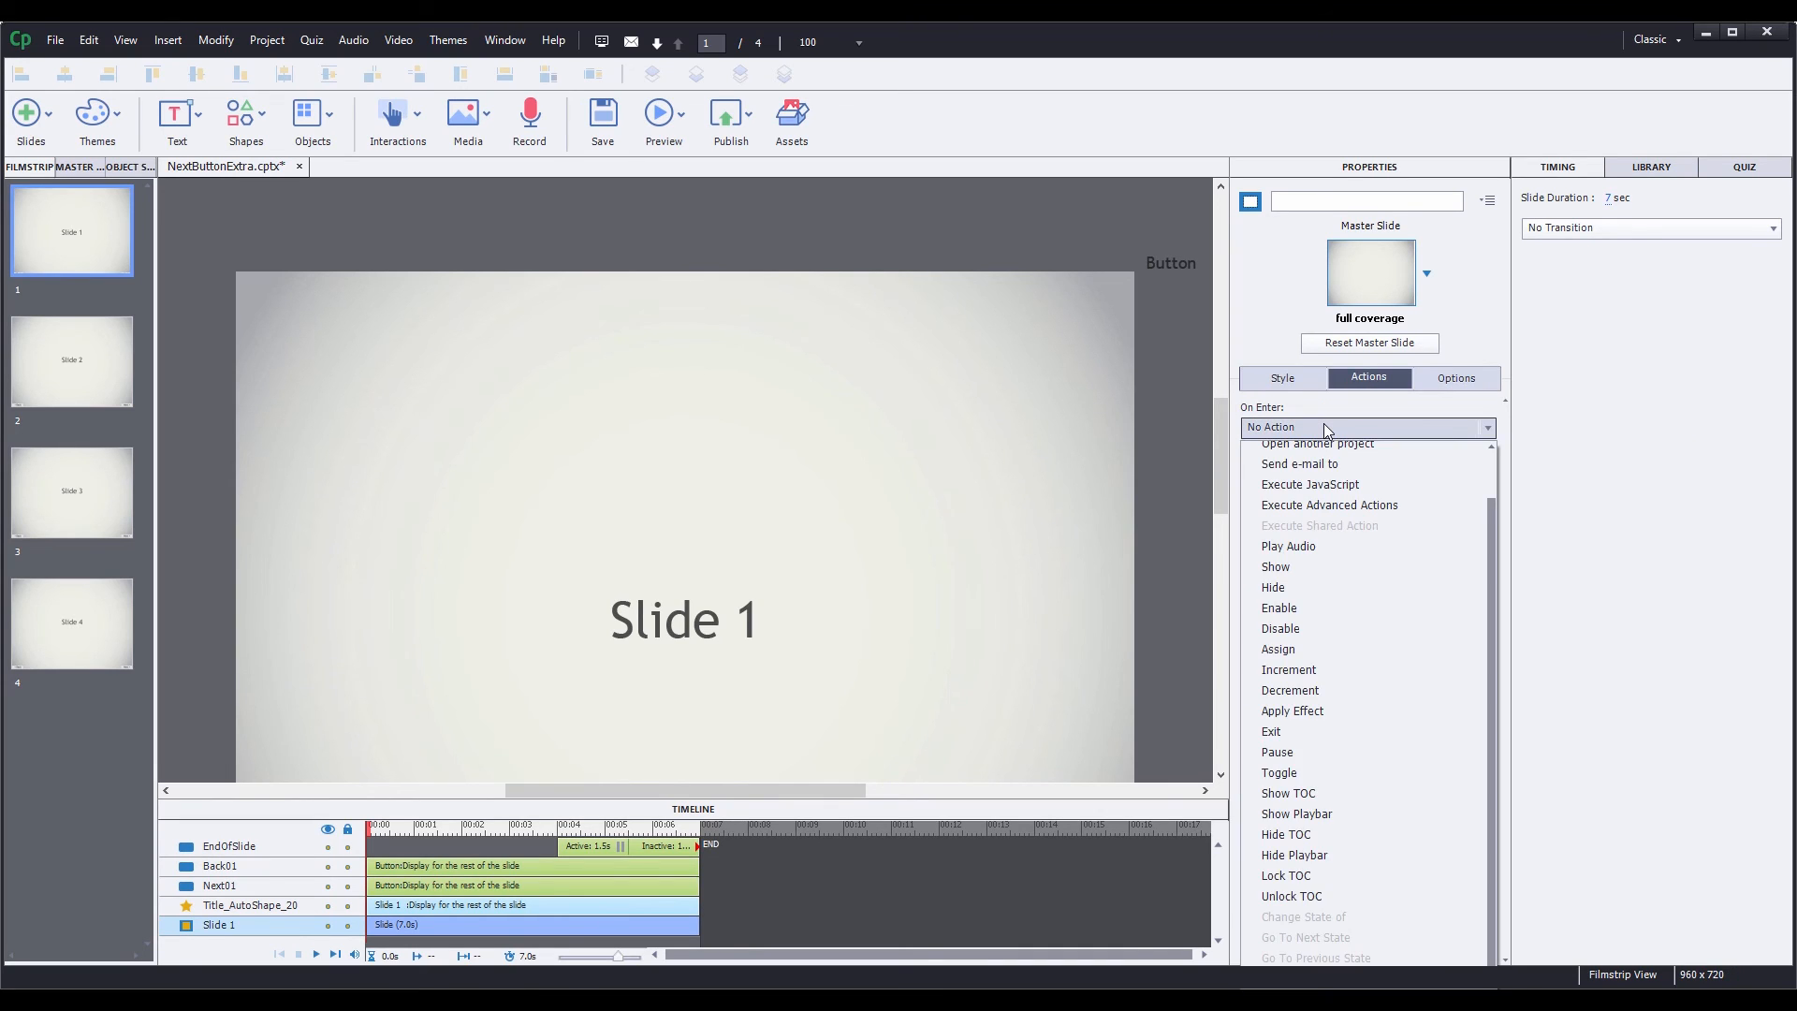
{"action": "left_click", "coordinate": [1348, 510]}
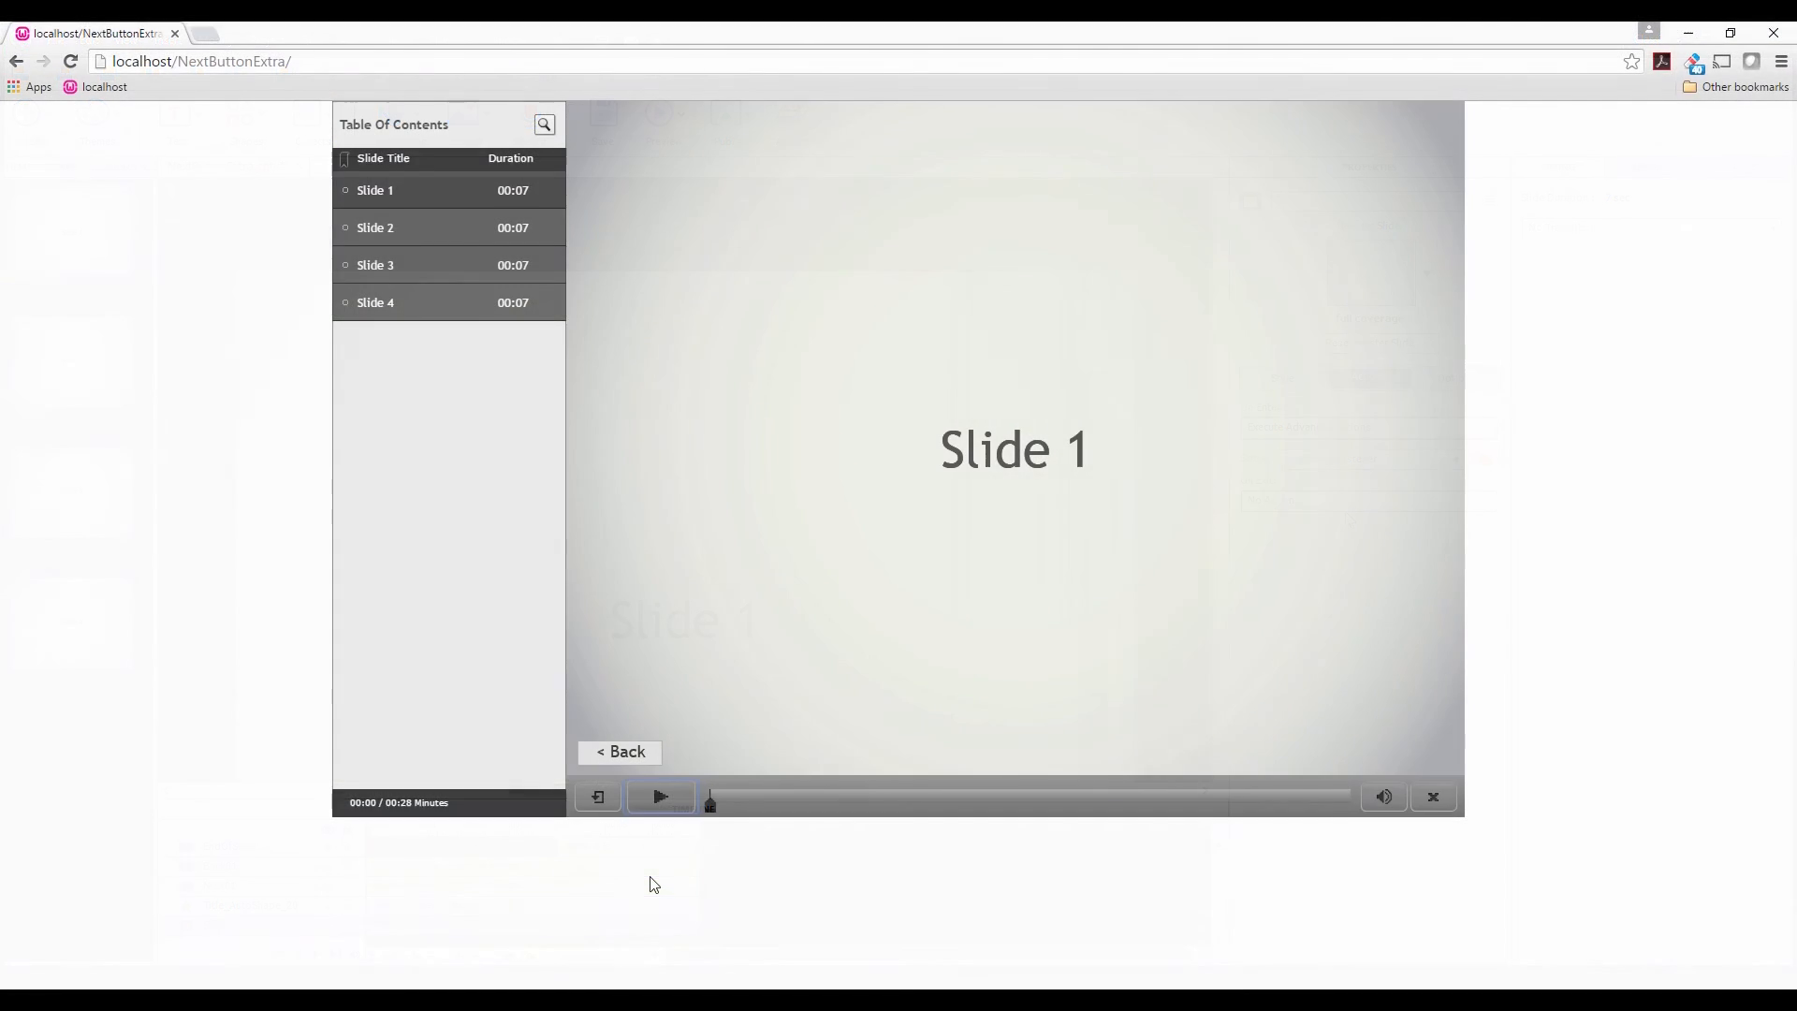
Play slide 1 of the published project, rewind within it, and navigate between slides 1 and 2 to test the Next and Back buttons.
{"action": "left_click", "coordinate": [660, 798]}
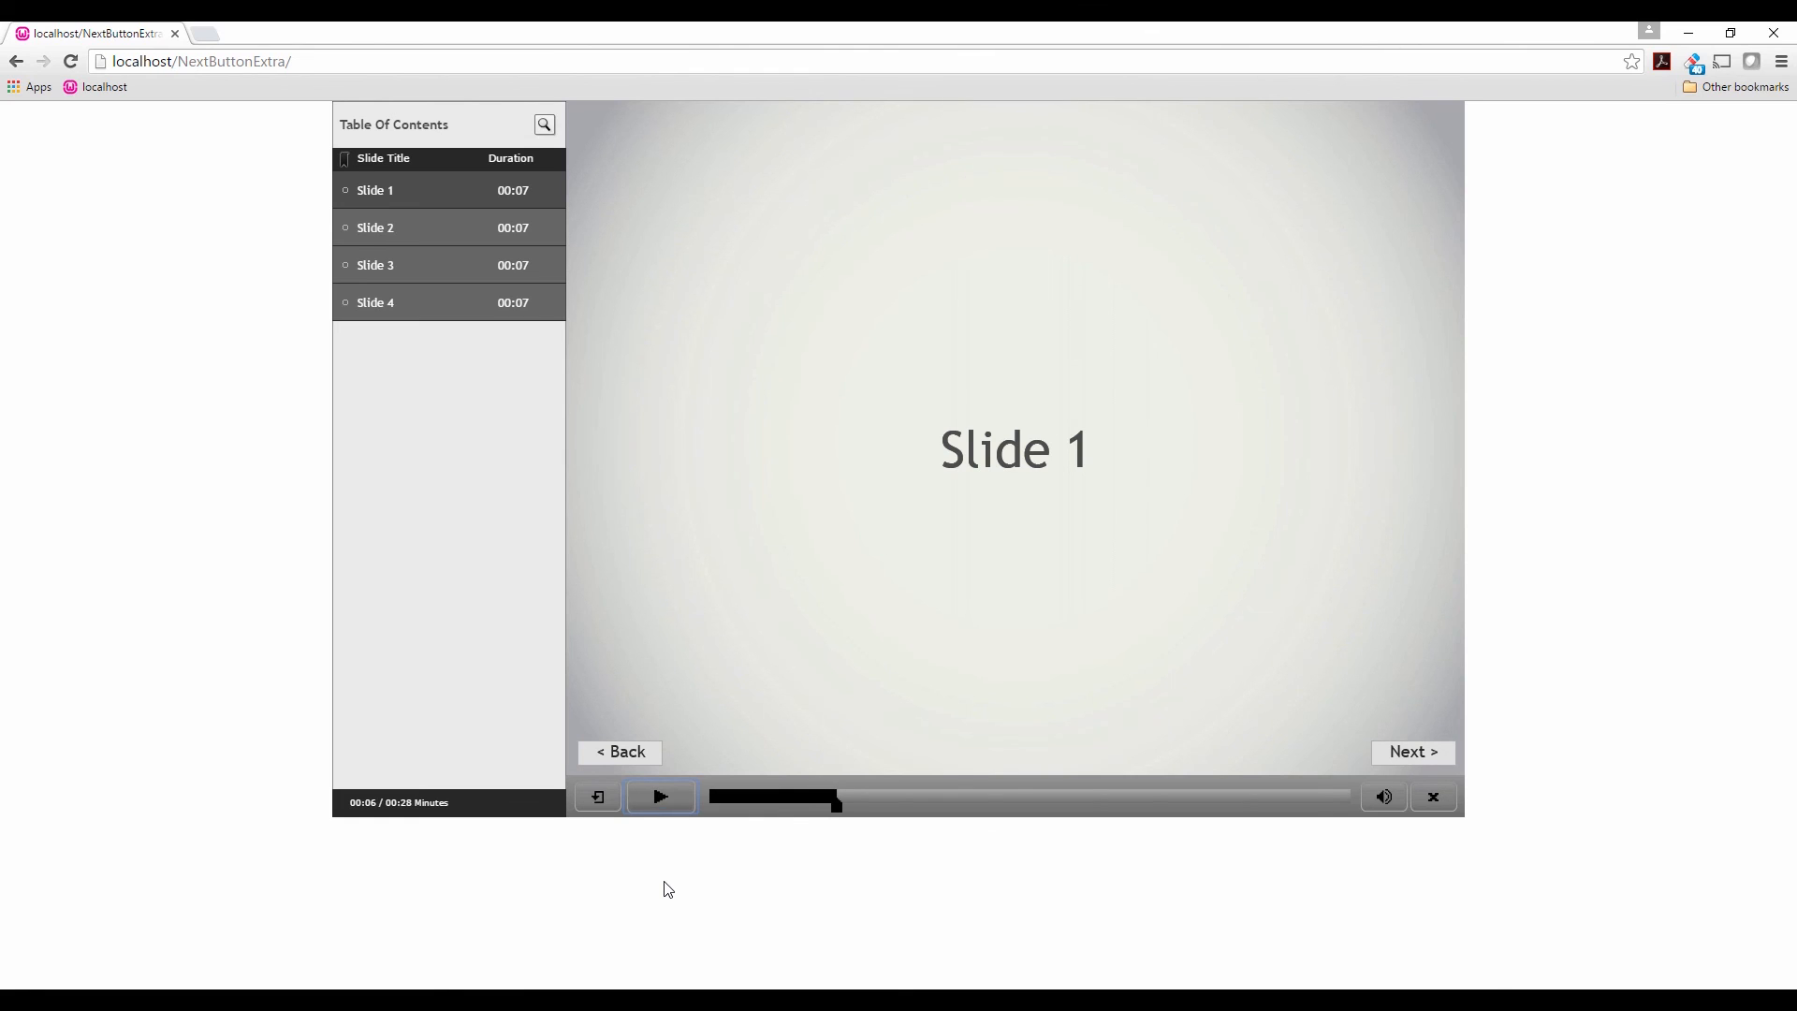
{"action": "left_click_drag", "start_coordinate": [833, 806], "coordinate": [796, 820]}
{"action": "left_click", "coordinate": [1409, 749]}
{"action": "left_click", "coordinate": [600, 760]}
{"action": "left_click", "coordinate": [1413, 751]}
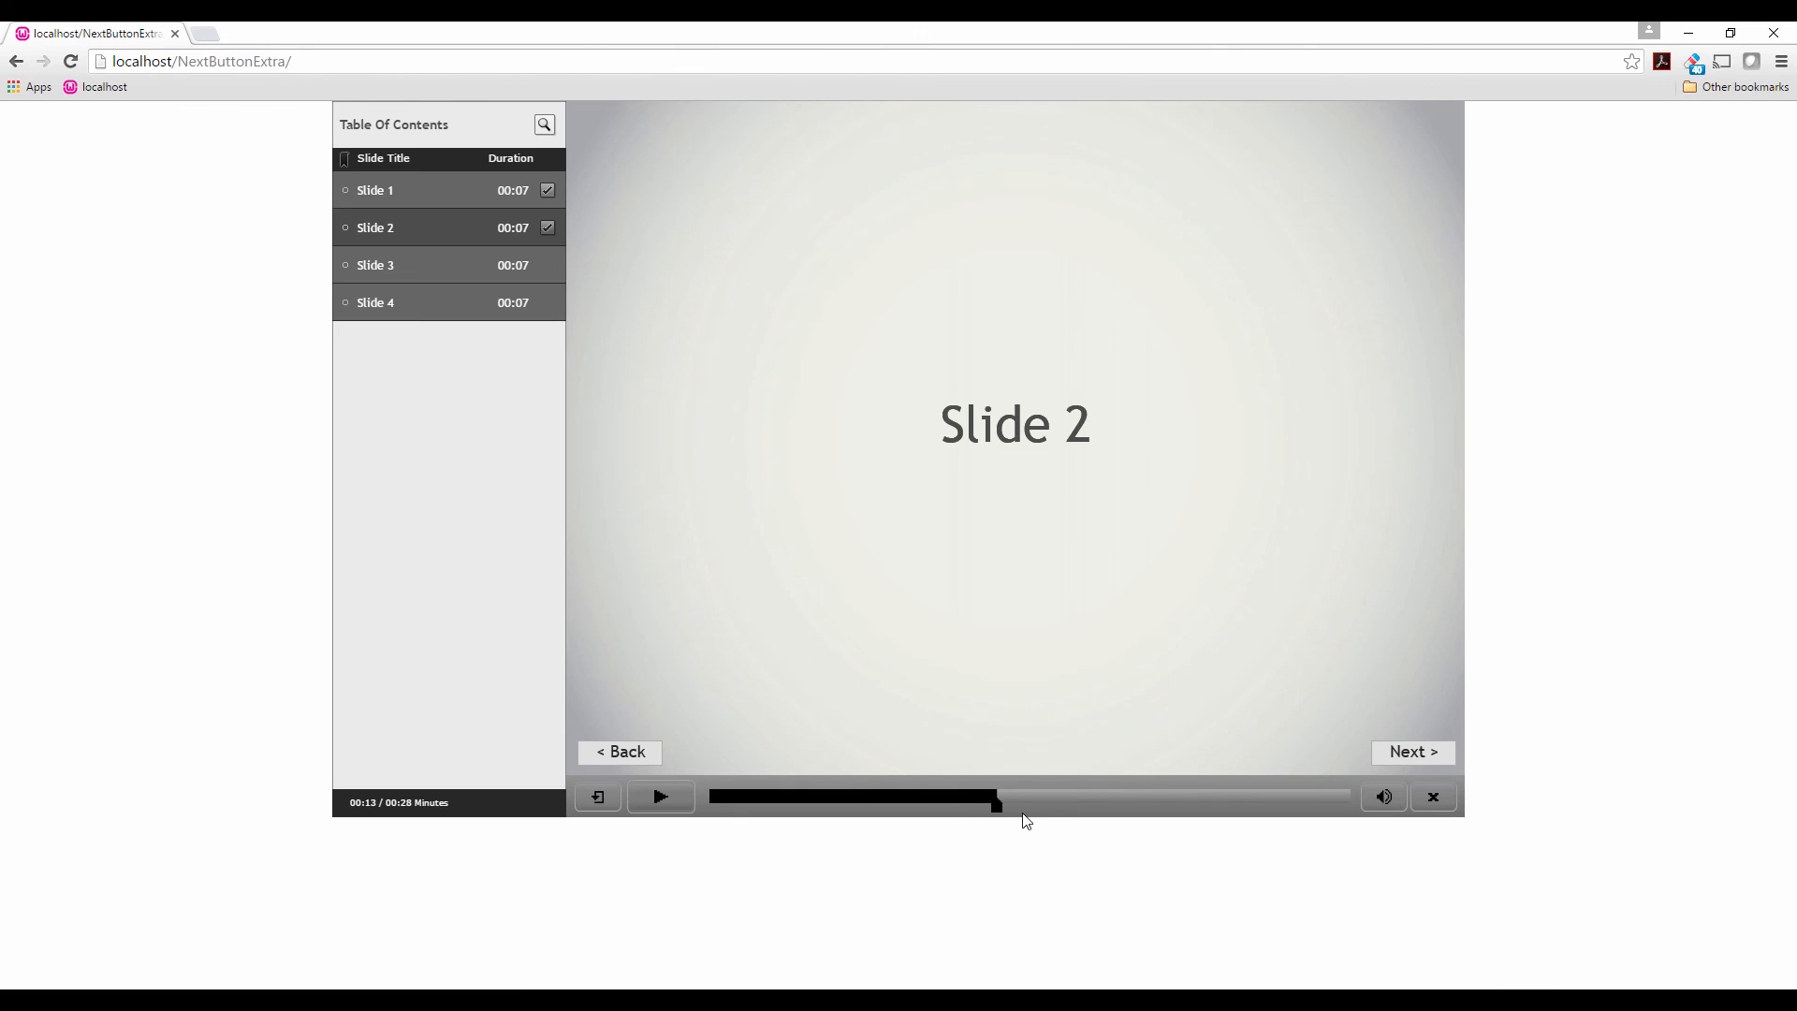
Scrub through slides 2 and 3 and play slide 4 to check when the Next button shows on each slide.
{"action": "left_click_drag", "start_coordinate": [998, 810], "coordinate": [938, 826]}
{"action": "left_click", "coordinate": [1390, 757]}
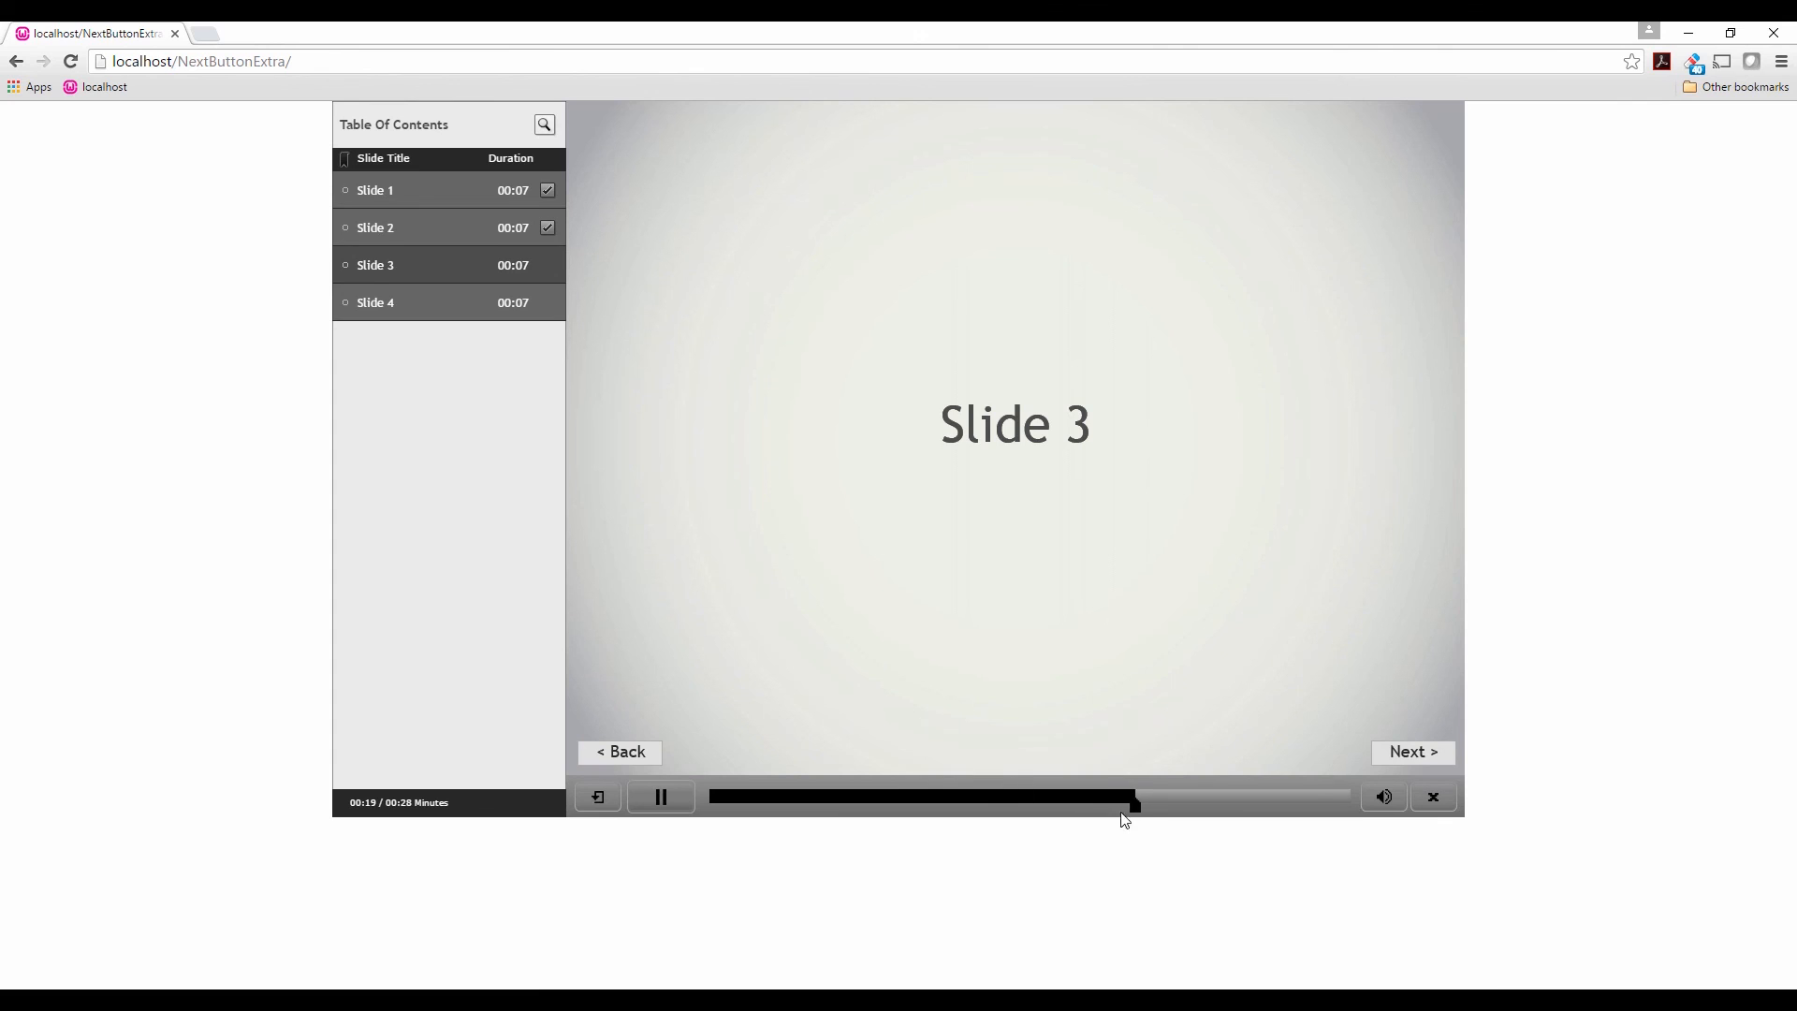
{"action": "mouse_move", "coordinate": [1134, 817]}
{"action": "left_mouse_down"}
{"action": "mouse_move", "coordinate": [1085, 816]}
{"action": "mouse_move", "coordinate": [1113, 814]}
{"action": "left_mouse_up"}
{"action": "left_click", "coordinate": [1121, 812]}
{"action": "left_click_drag", "start_coordinate": [1133, 817], "coordinate": [1252, 814]}
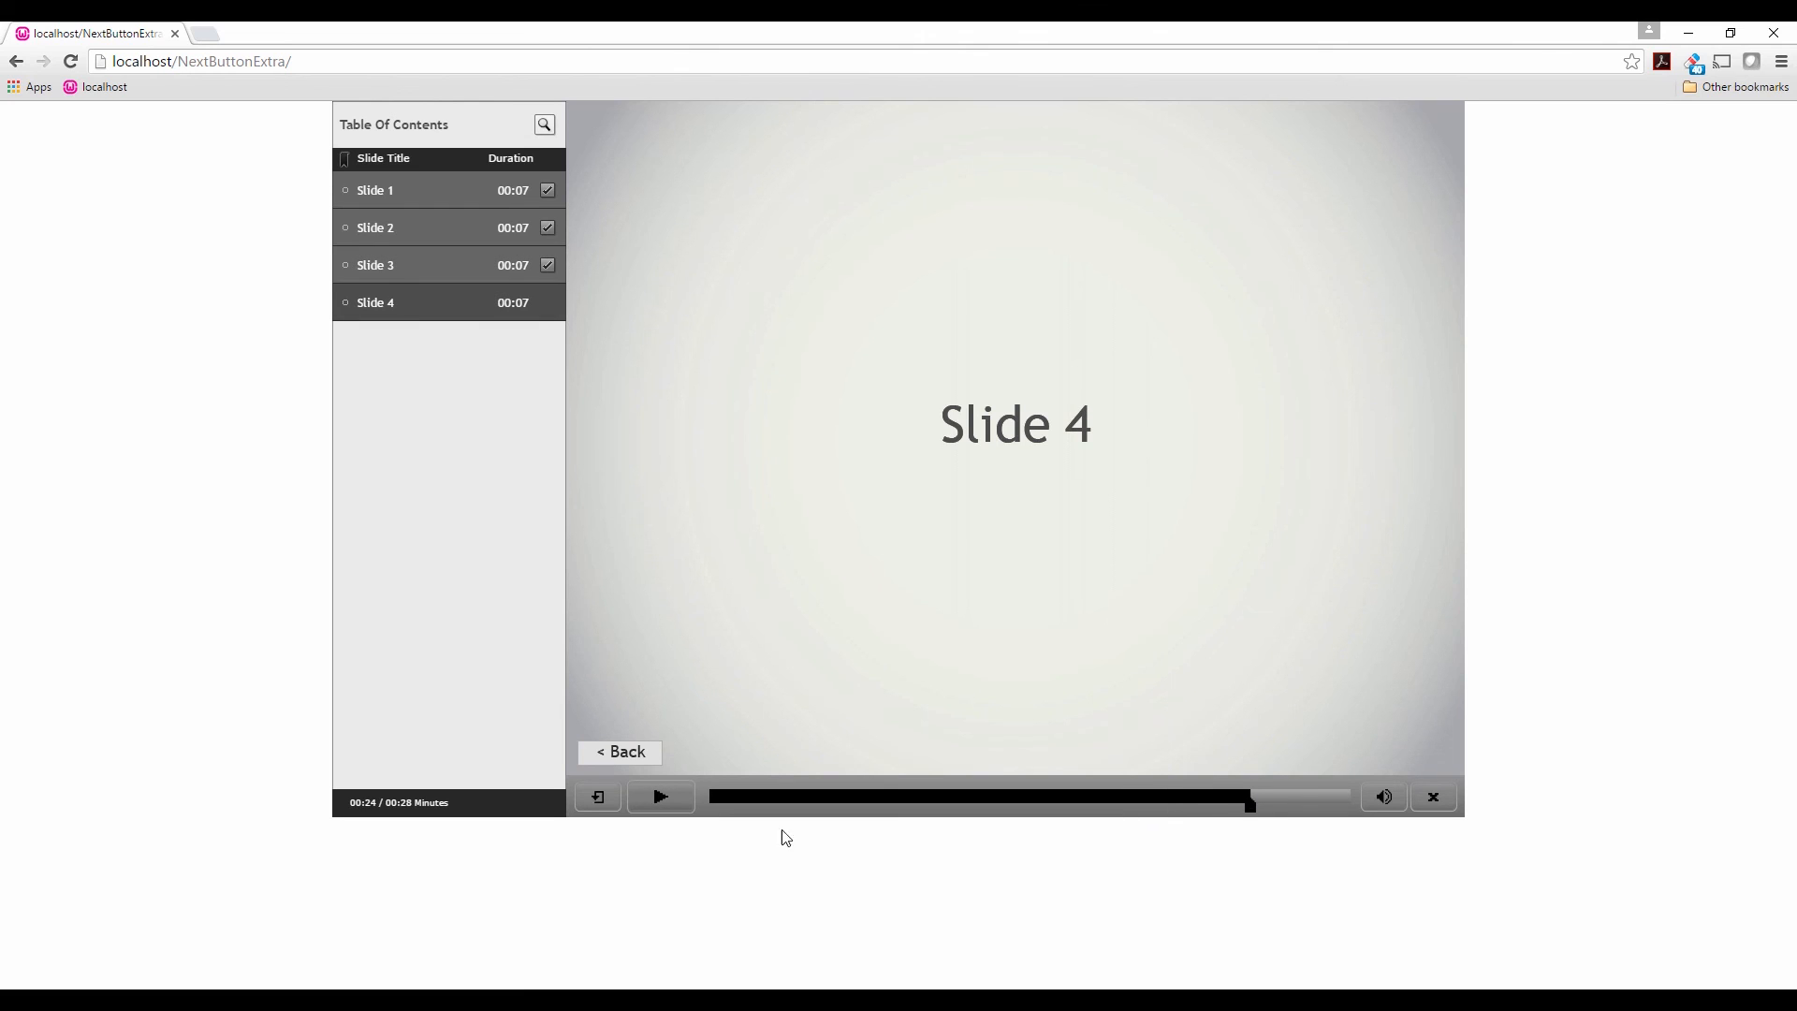
{"action": "left_click", "coordinate": [653, 797]}
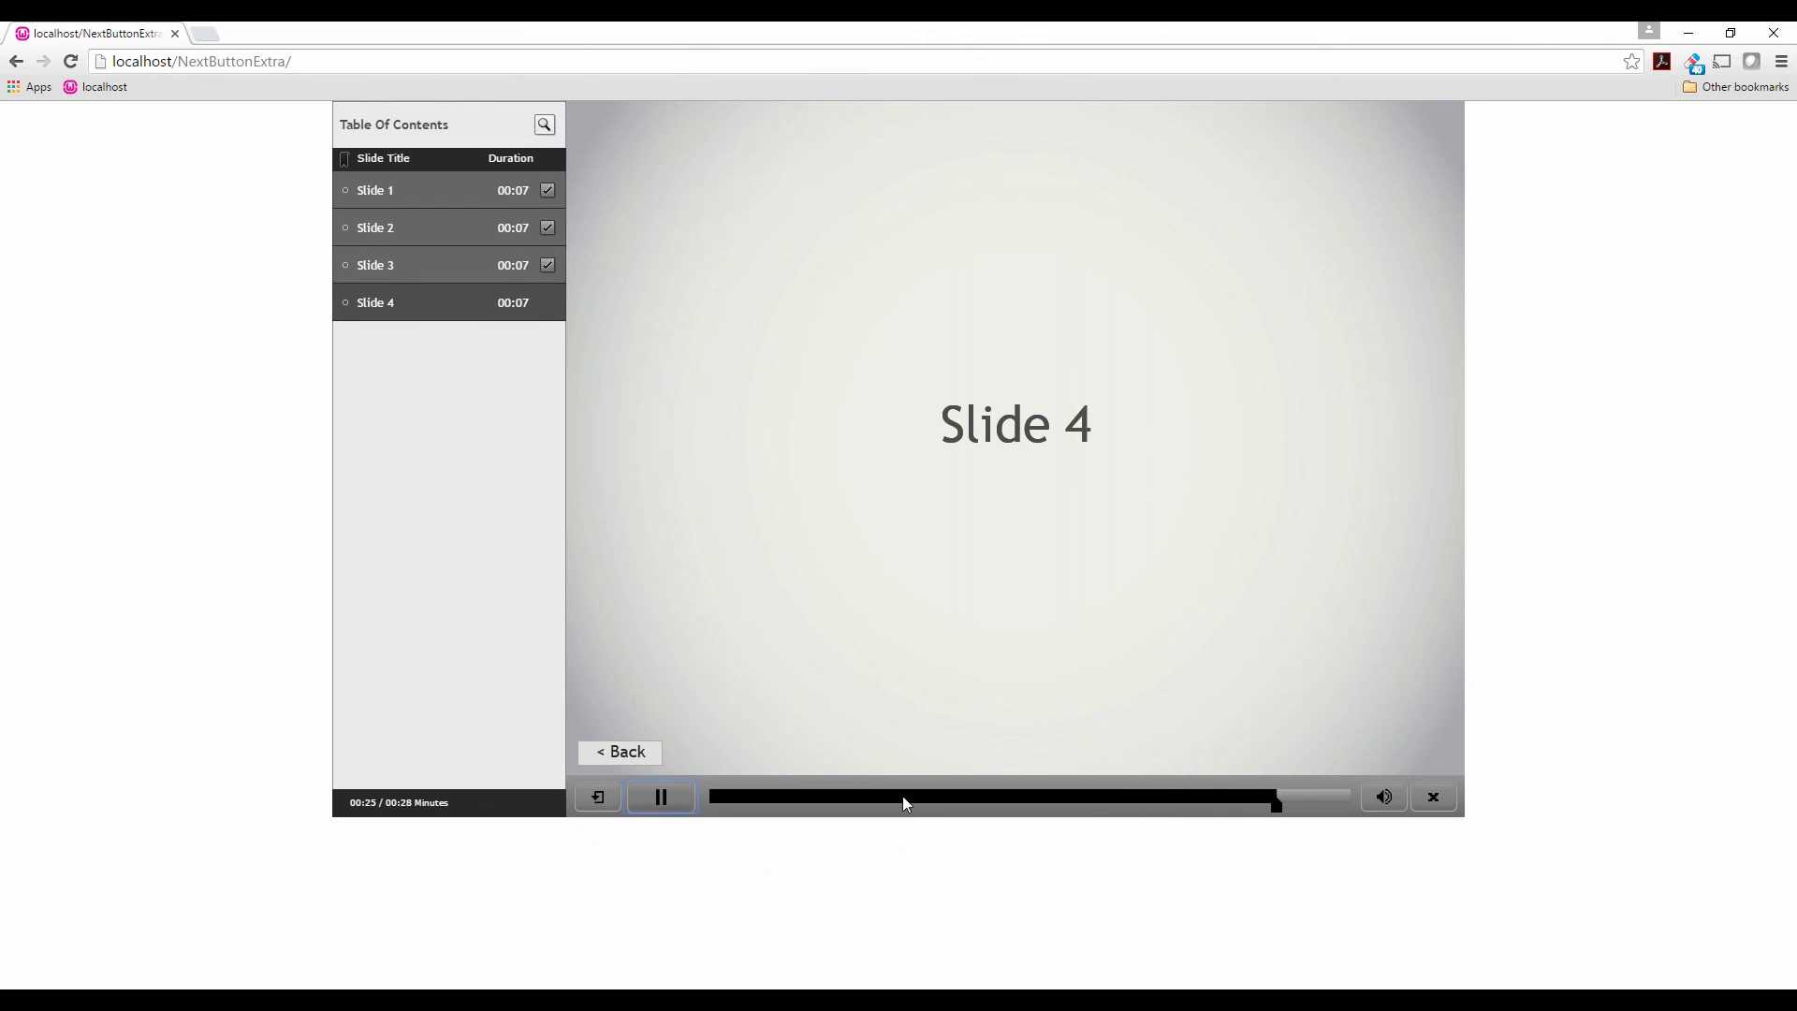